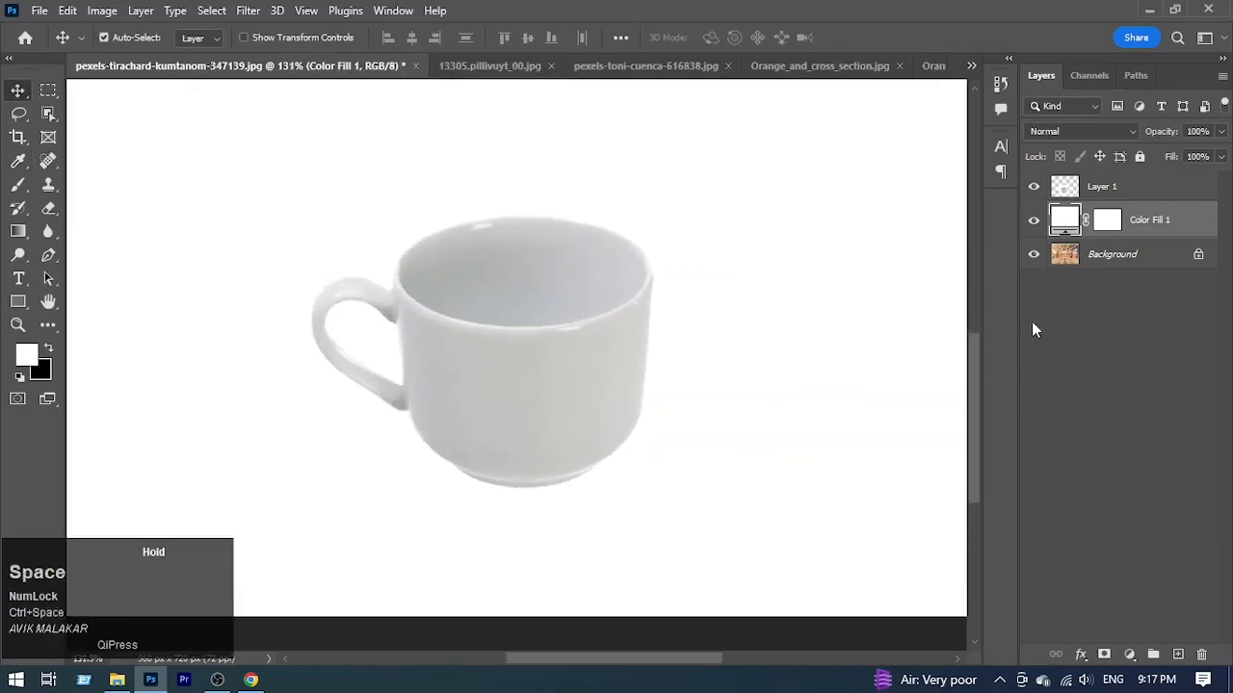
# Step: Hide the Color Fill 1 and Background layers so only the cup layer is visible
pyautogui.moveTo(1034, 222); pyautogui.dragTo(1034, 254)
pyautogui.moveTo(470, 344); pyautogui.dragTo(513, 404)
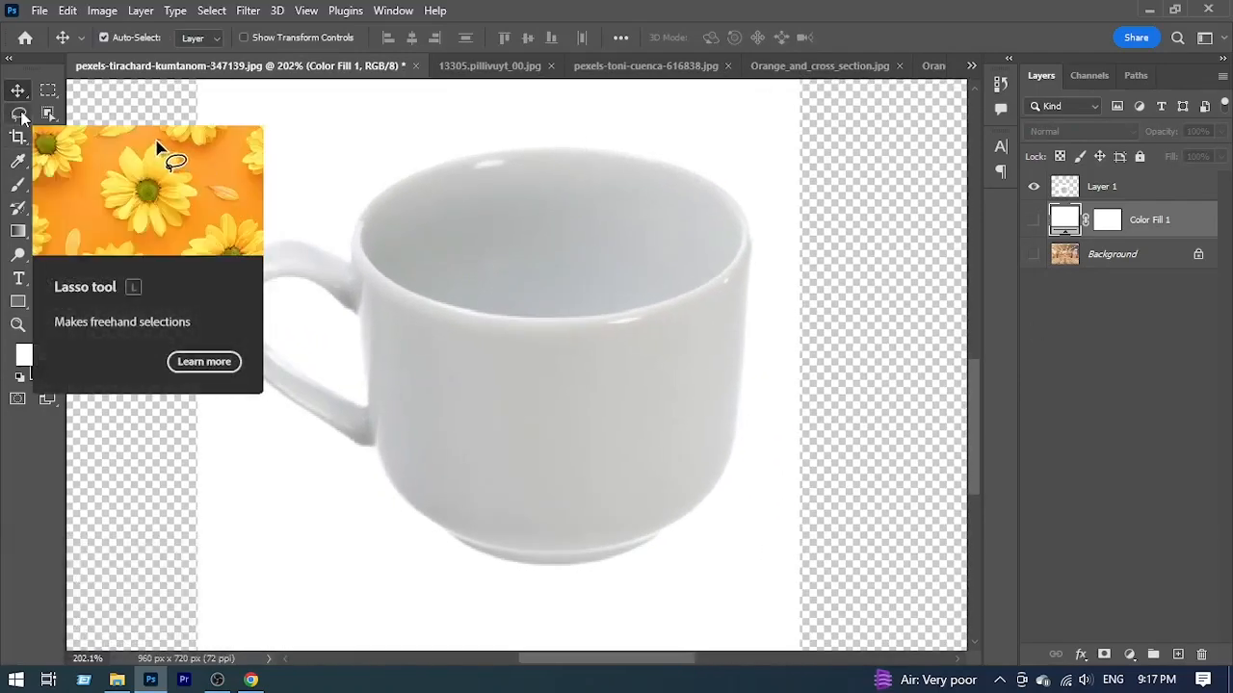
pyautogui.moveTo(655, 294)
pyautogui.mouseDown()
pyautogui.moveTo(633, 298)
pyautogui.moveTo(648, 298)
pyautogui.mouseUp()
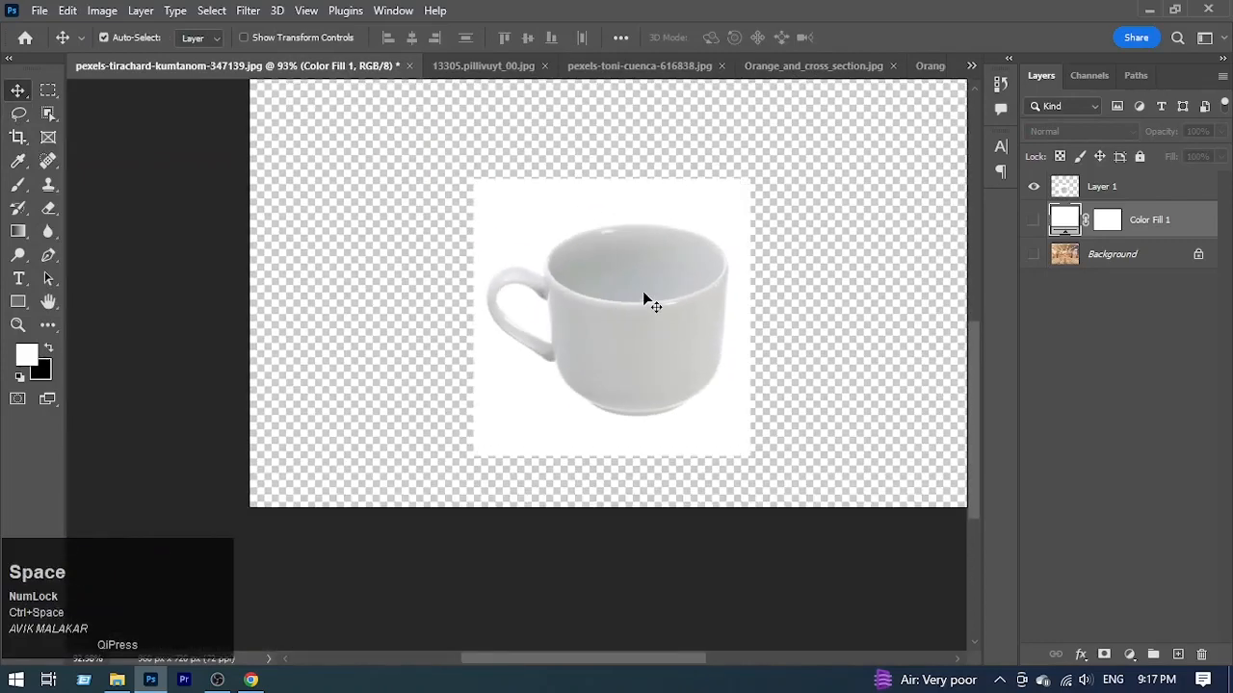
# Step: Select the cup's body and interior on Layer 1 with the Quick Selection tool and reduce the brush size
pyautogui.click(48, 113)
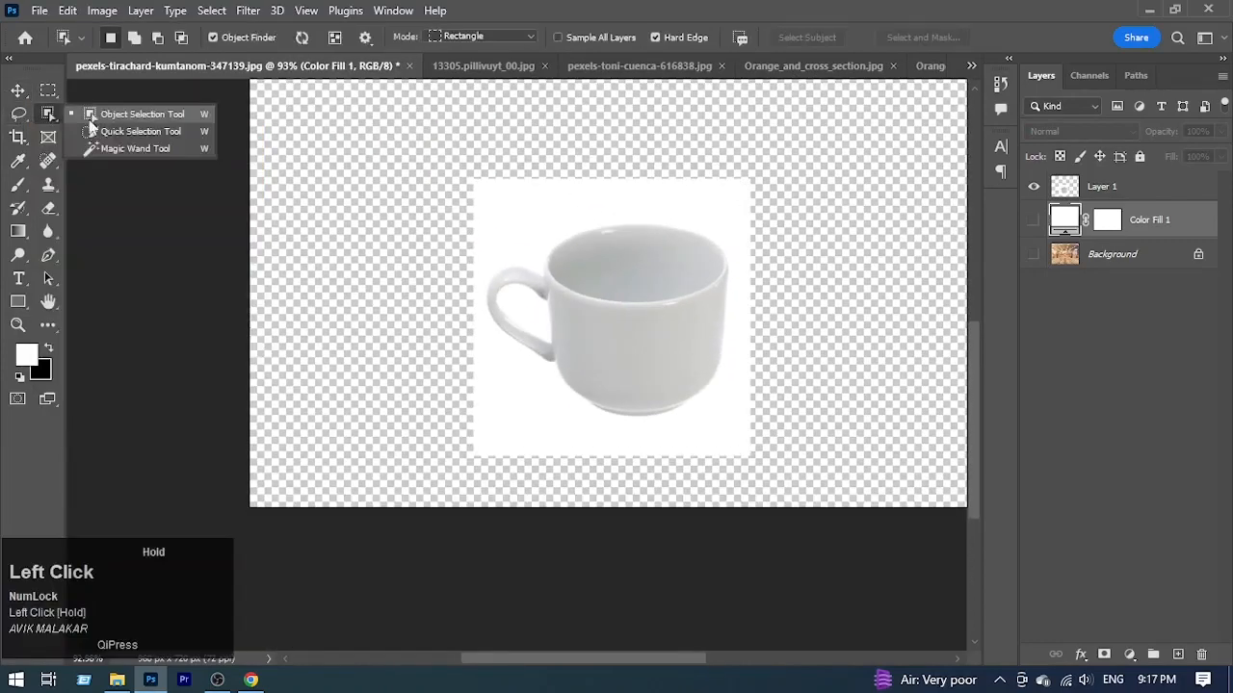
pyautogui.click(135, 129)
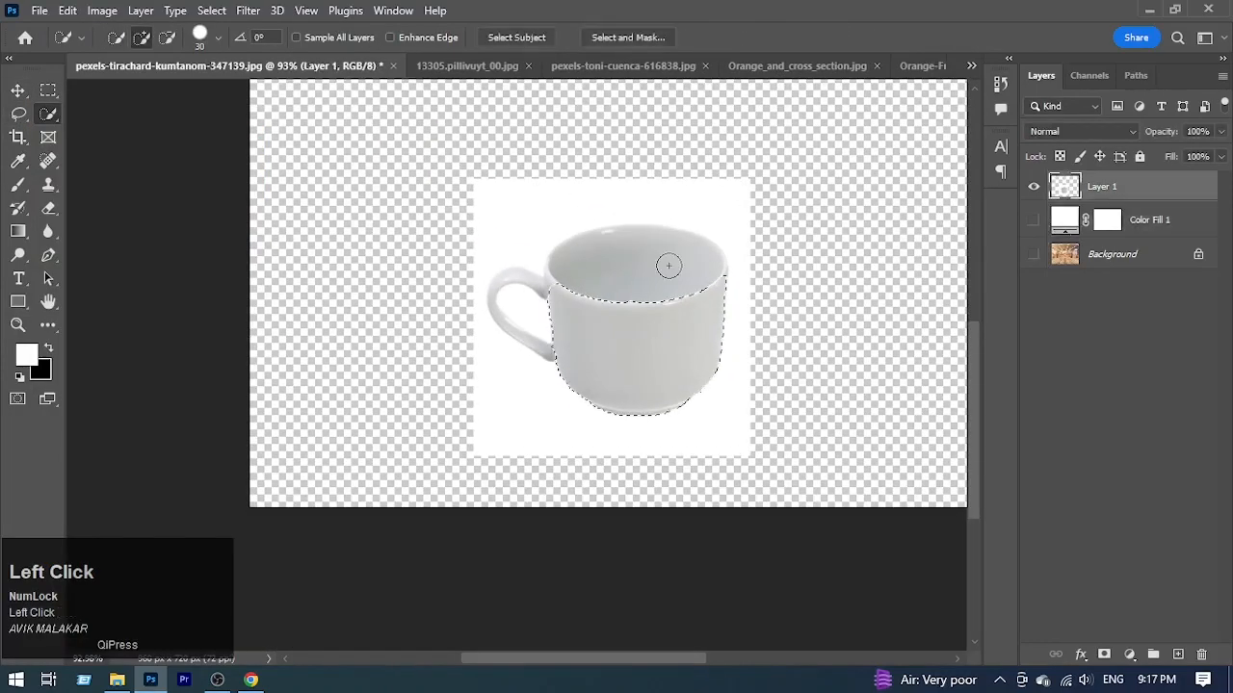
pyautogui.click(668, 266)
pyautogui.keyDown('alt'); pyautogui.rightClick(603, 322); pyautogui.keyUp('alt')
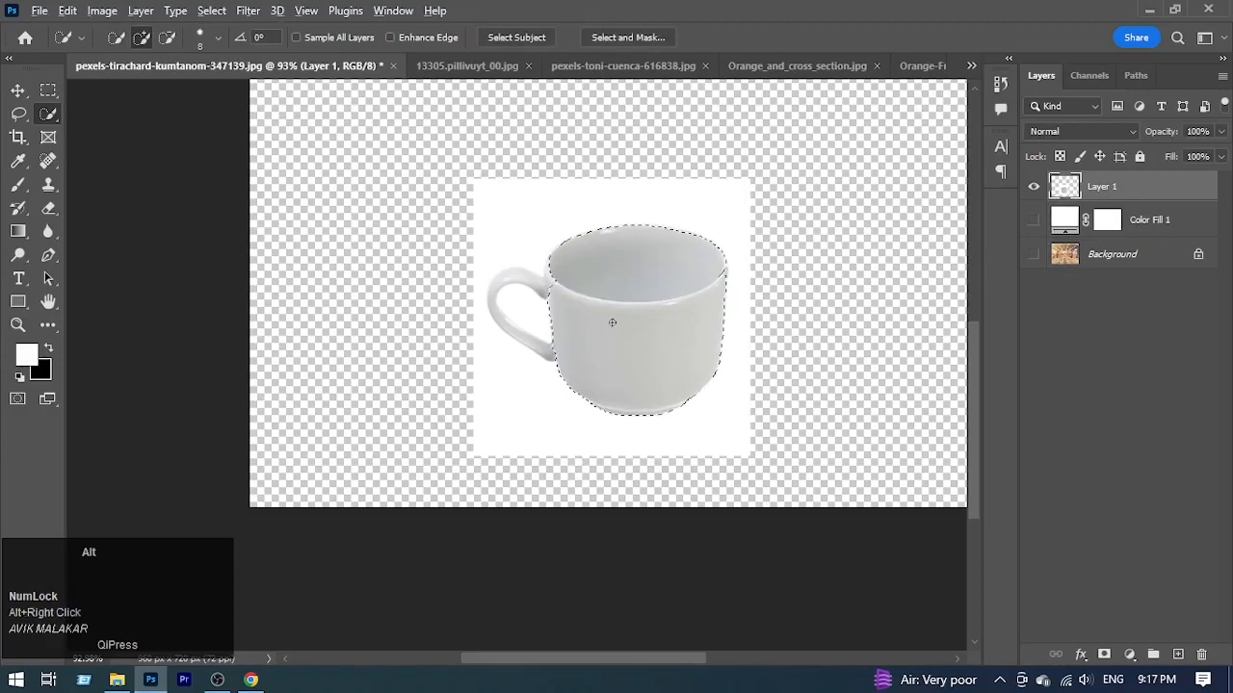
pyautogui.keyDown('alt'); pyautogui.rightClick(612, 323); pyautogui.keyUp('alt')
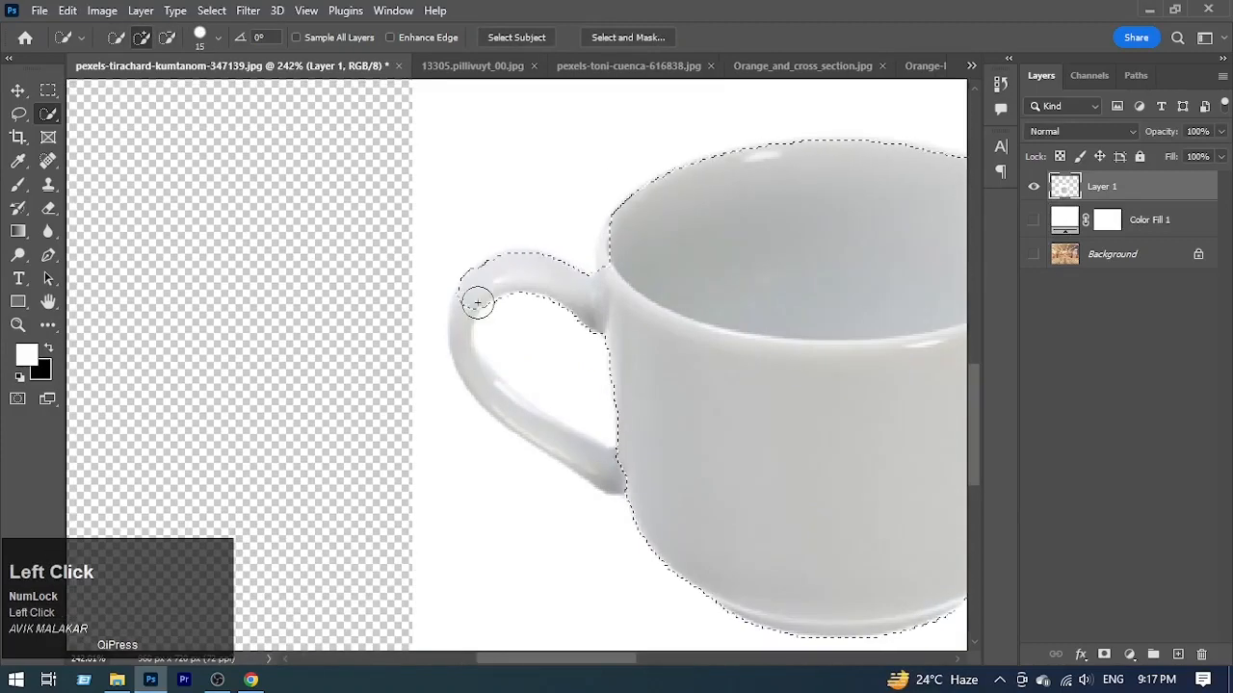
# Step: Extend the quick selection along the cup's handle and body, and undo the last stray addition
pyautogui.moveTo(476, 297); pyautogui.dragTo(490, 394)
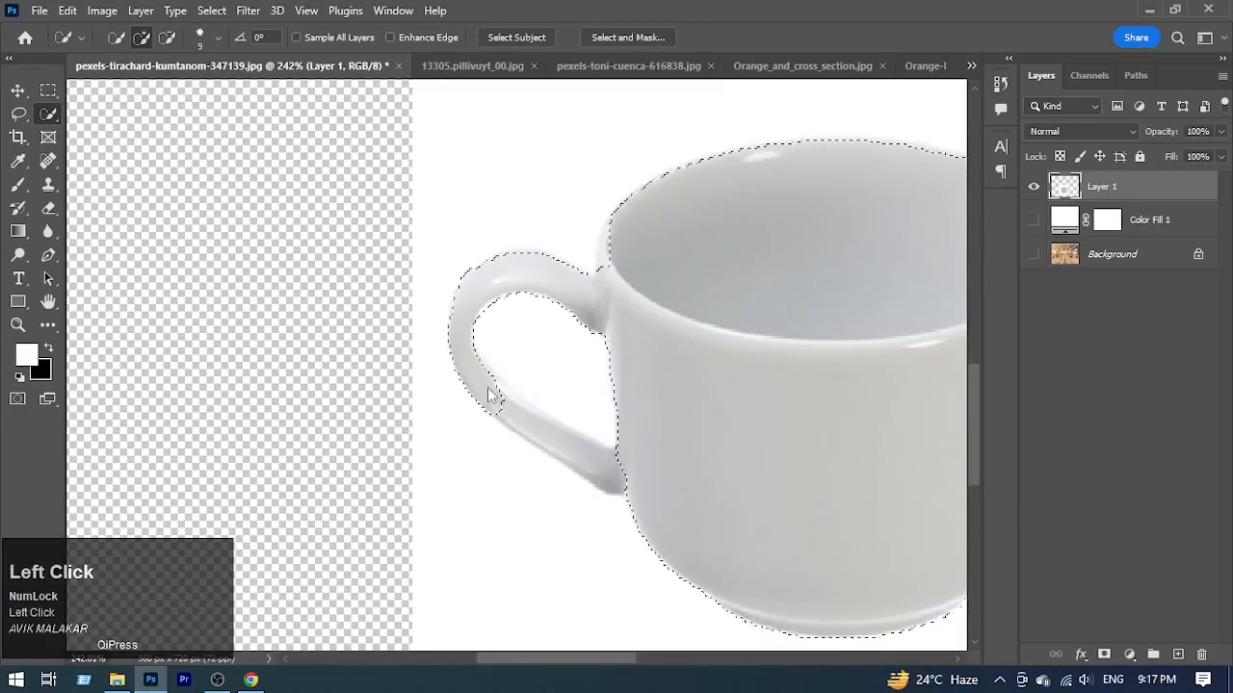
pyautogui.moveTo(657, 412)
pyautogui.mouseDown()
pyautogui.moveTo(459, 321)
pyautogui.moveTo(295, 460)
pyautogui.mouseUp()
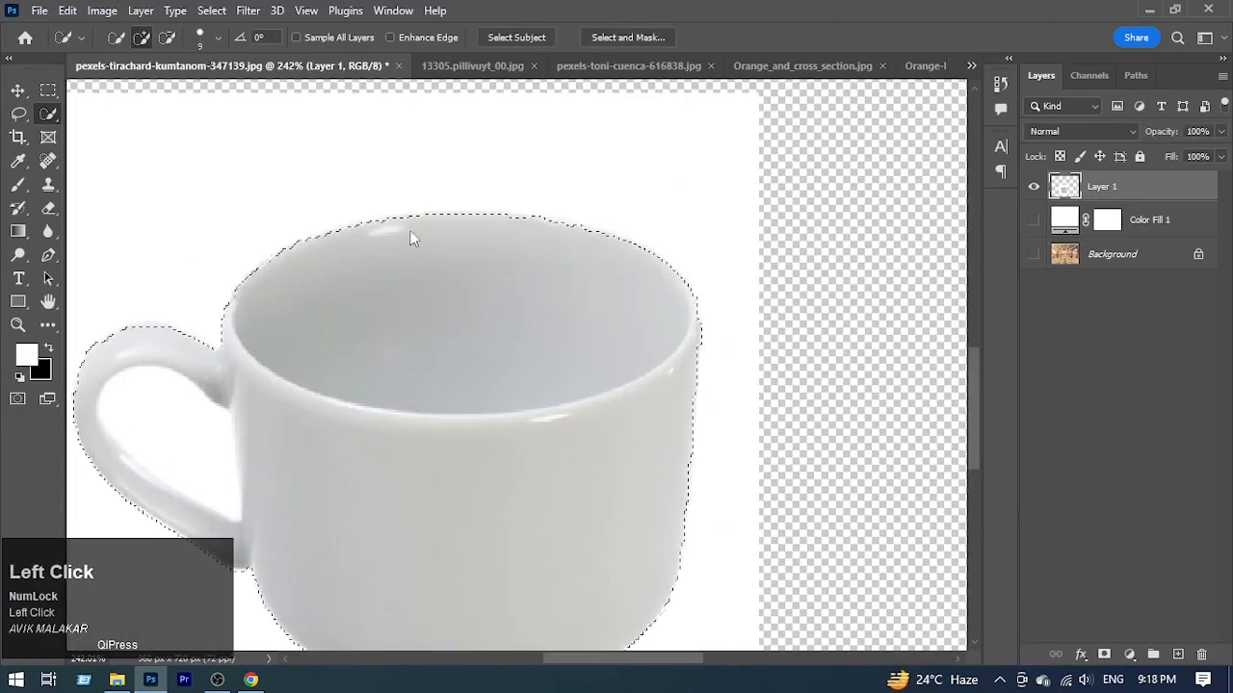
pyautogui.moveTo(574, 479); pyautogui.dragTo(712, 418)
pyautogui.keyDown('alt'); pyautogui.click(416, 470); pyautogui.keyUp('alt')
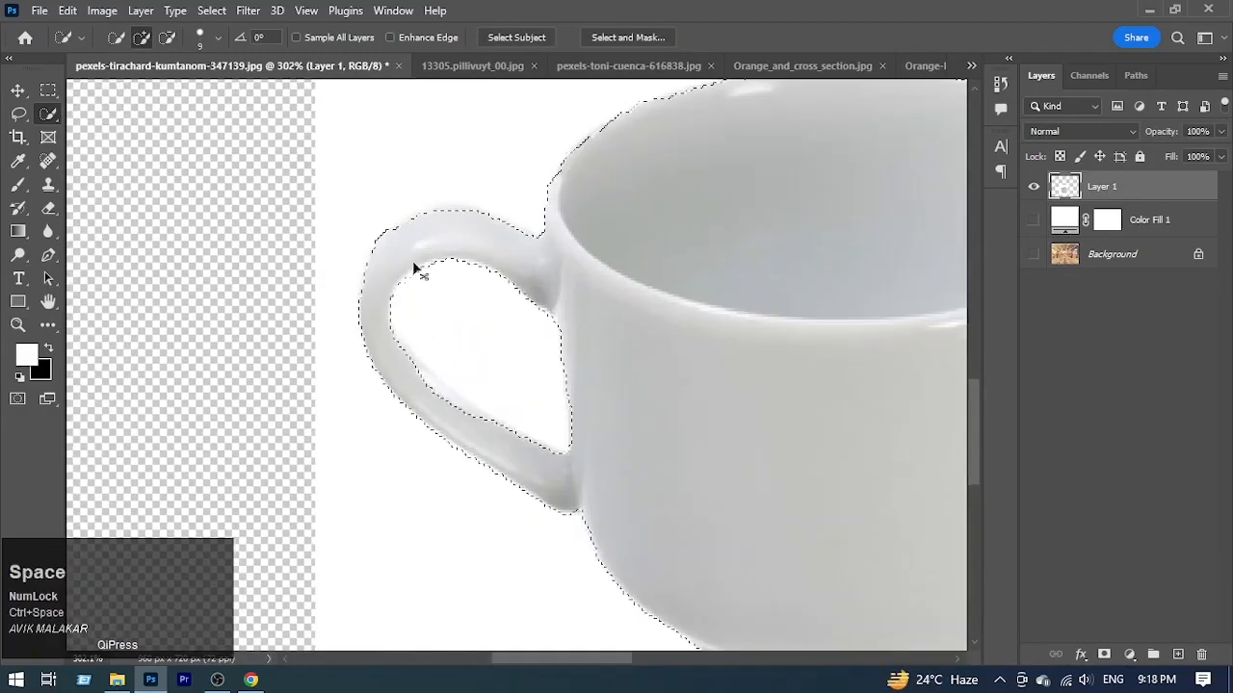
pyautogui.hotkey('ctrl', 'z')
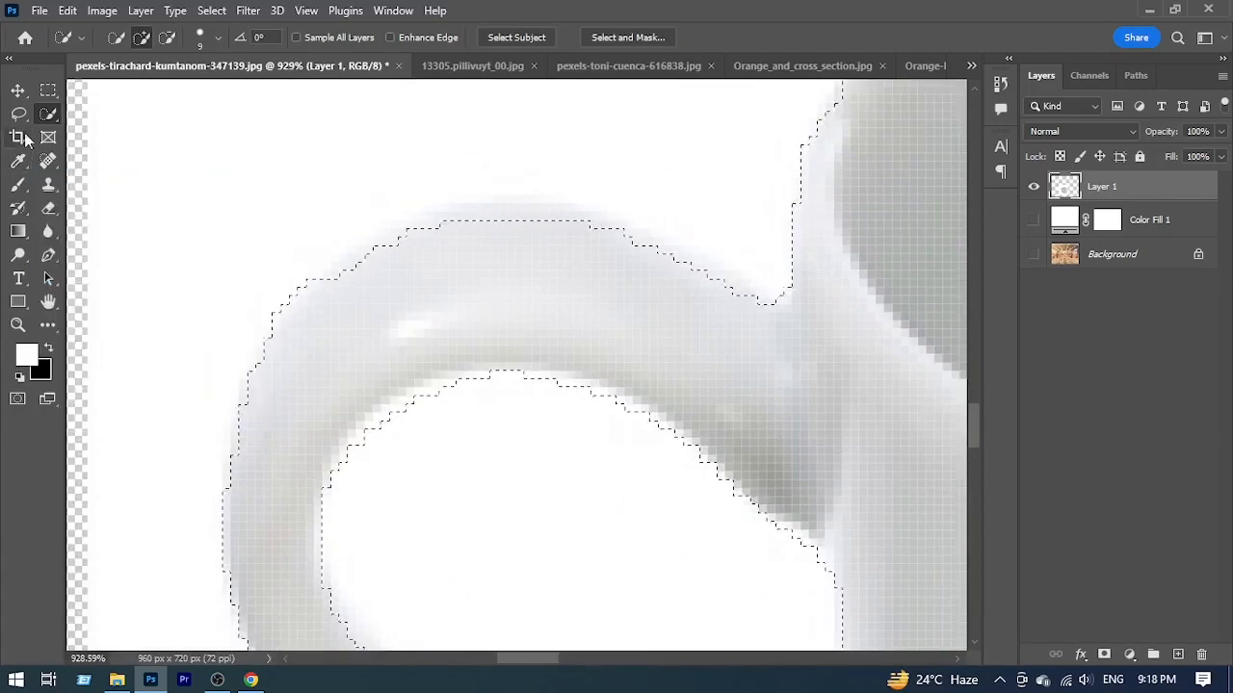
# Step: Refine the selection with the Lasso along the handle's upper outer edge and the upper inner curve of its opening
pyautogui.click(18, 114)
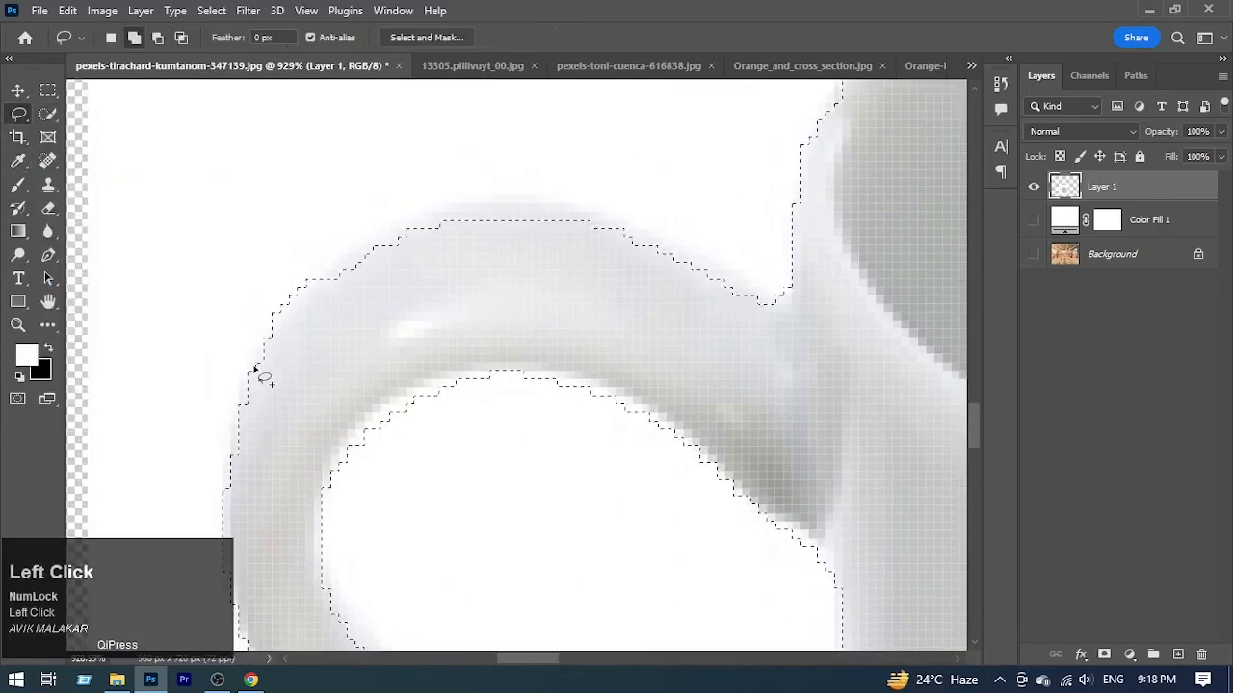
pyautogui.moveTo(736, 279); pyautogui.dragTo(759, 298)
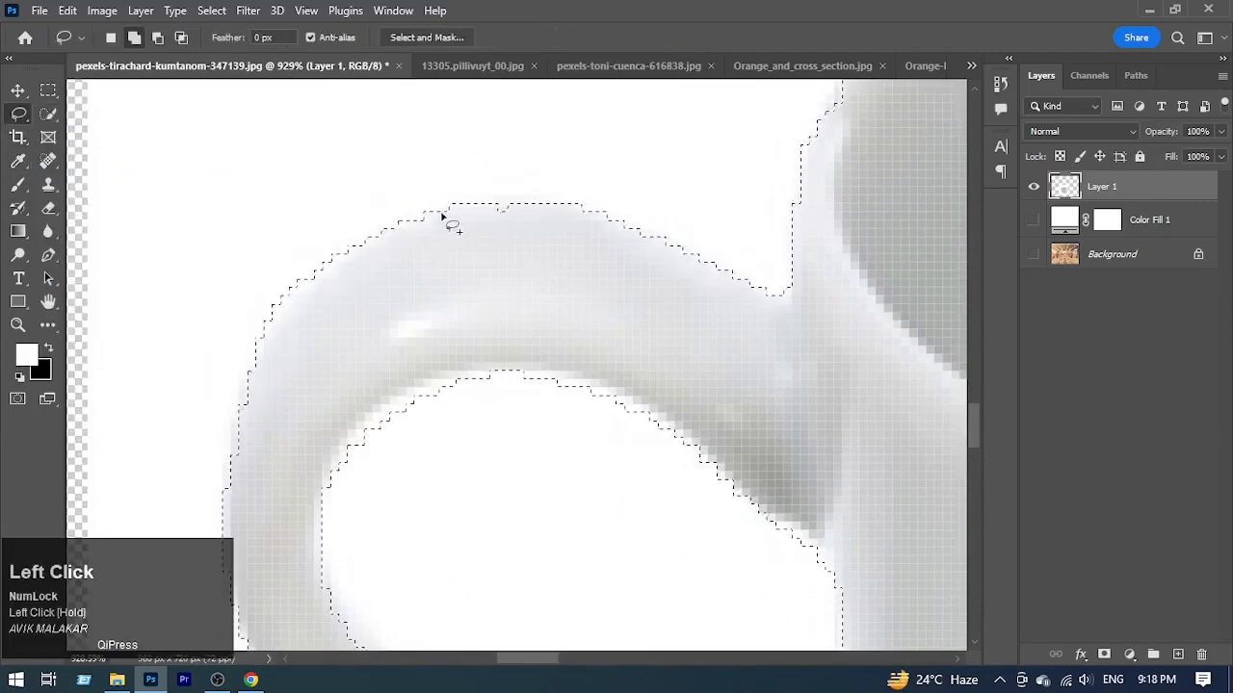
pyautogui.moveTo(443, 213); pyautogui.dragTo(616, 239)
pyautogui.moveTo(368, 477); pyautogui.dragTo(313, 383)
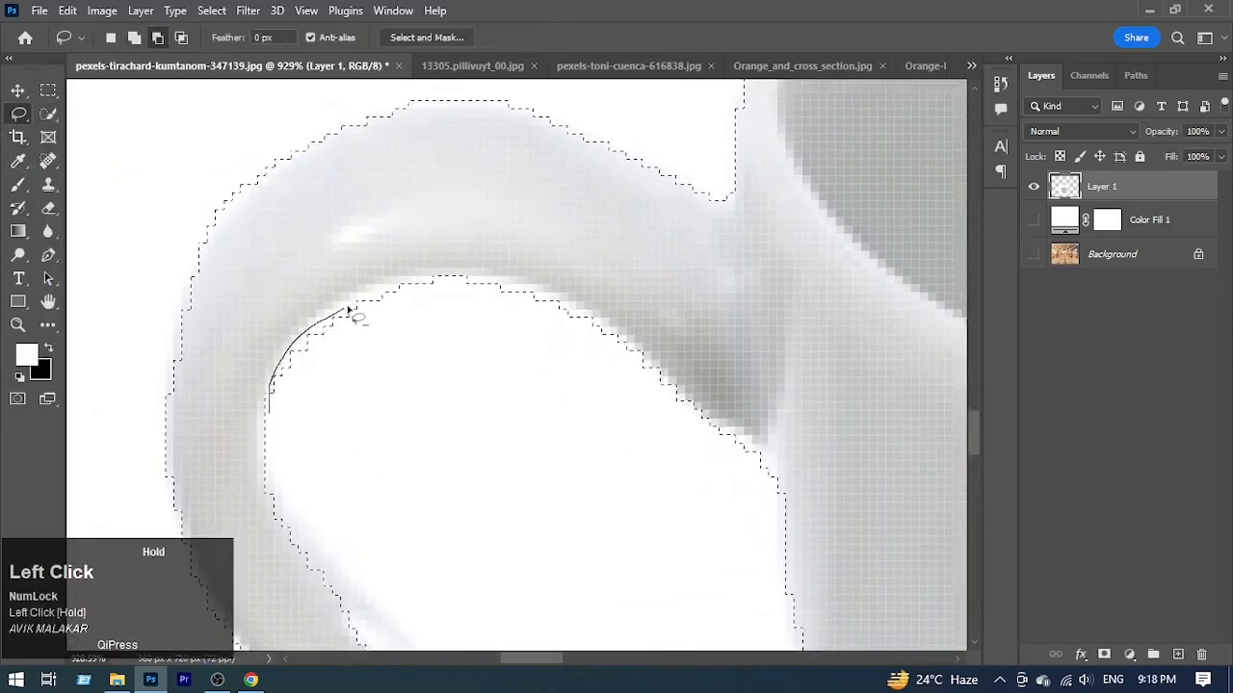
pyautogui.rightClick(532, 166)
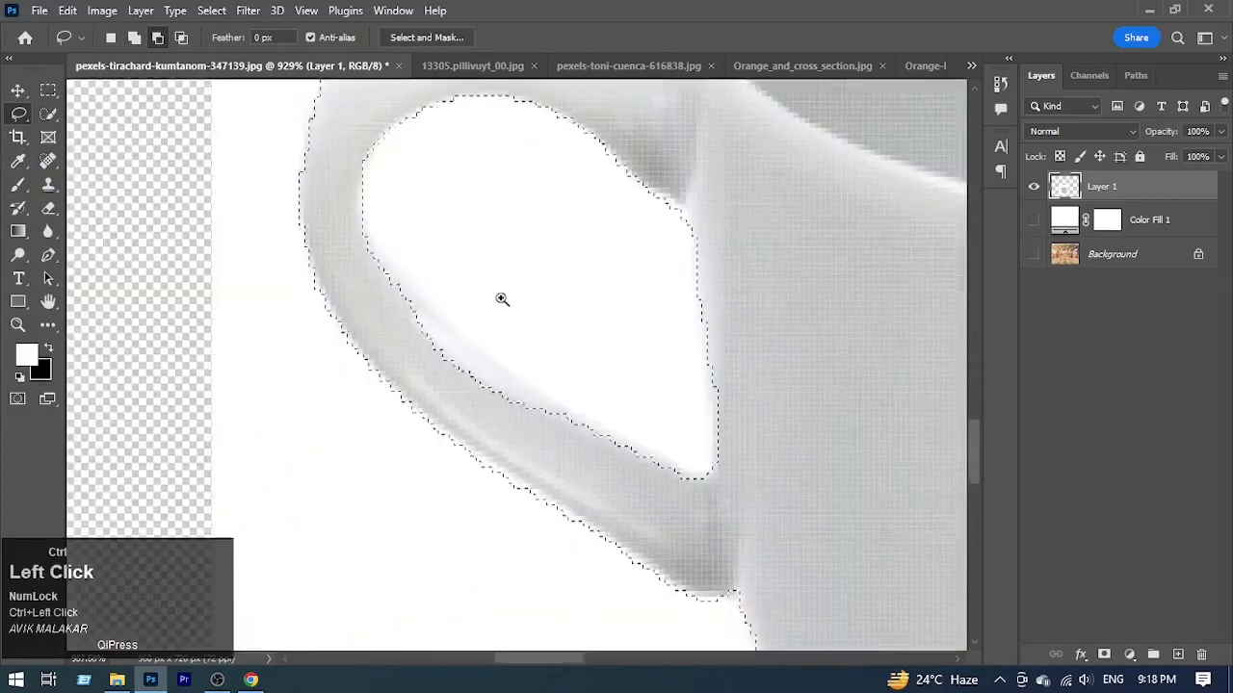
# Step: Correct the selection with the Lasso along the lower inner edge of the handle
pyautogui.moveTo(346, 233); pyautogui.dragTo(380, 274)
pyautogui.moveTo(612, 460); pyautogui.dragTo(735, 515)
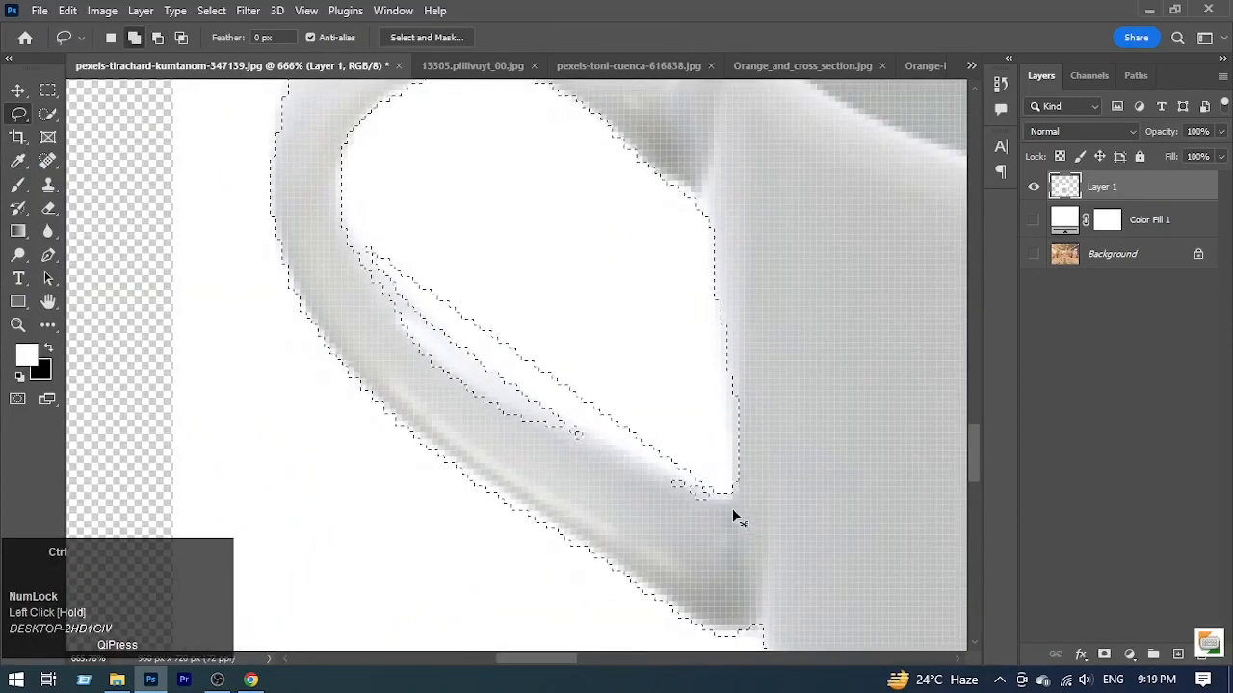
pyautogui.moveTo(347, 236); pyautogui.dragTo(410, 306)
pyautogui.moveTo(316, 252); pyautogui.dragTo(339, 234)
# Step: Turn the cup selection into a layer mask on Layer 1 to remove the white surroundings
pyautogui.moveTo(532, 323); pyautogui.dragTo(424, 326)
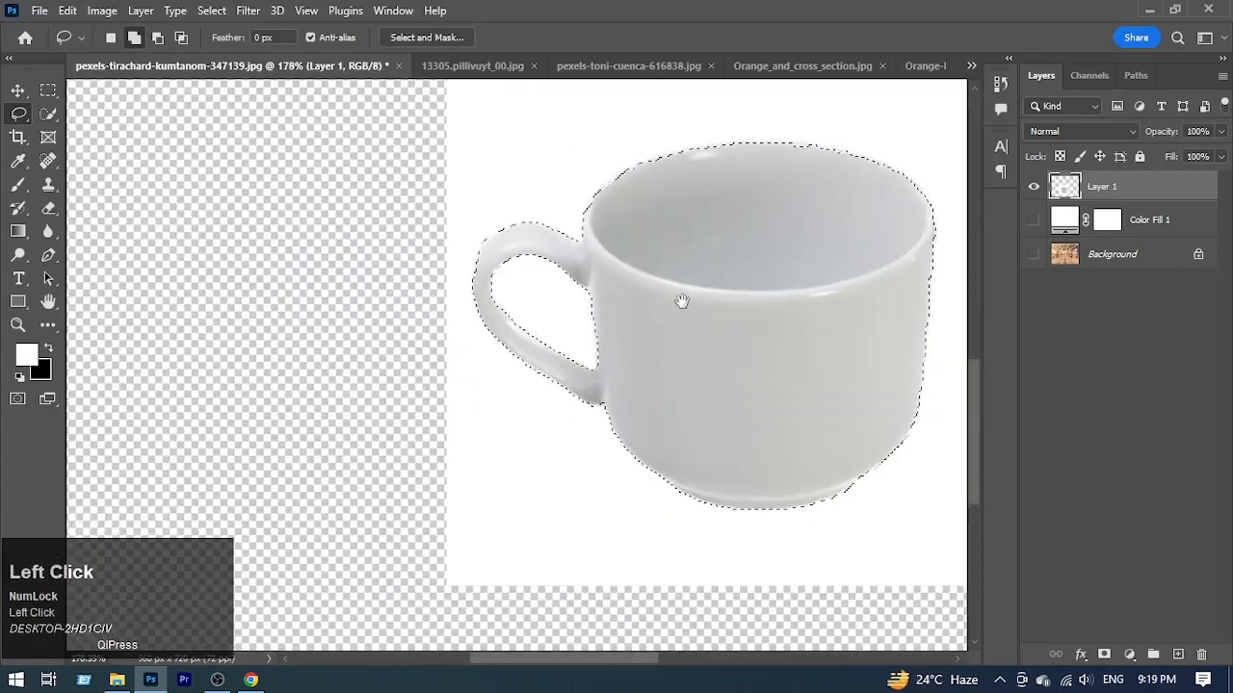
pyautogui.moveTo(682, 302); pyautogui.dragTo(492, 308)
pyautogui.moveTo(694, 468); pyautogui.dragTo(659, 468)
pyautogui.click(1103, 655)
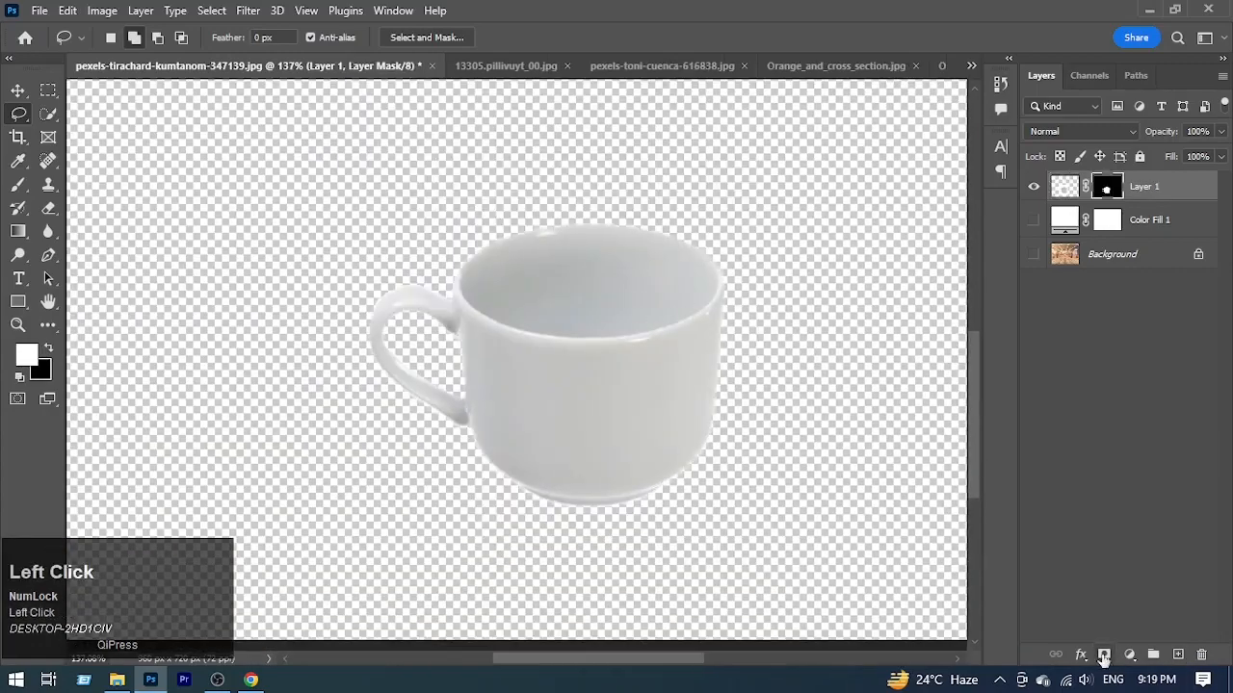
# Step: Show the Background layer again and delete the Color Fill 1 layer
pyautogui.doubleClick(1032, 221)
pyautogui.click(1033, 253)
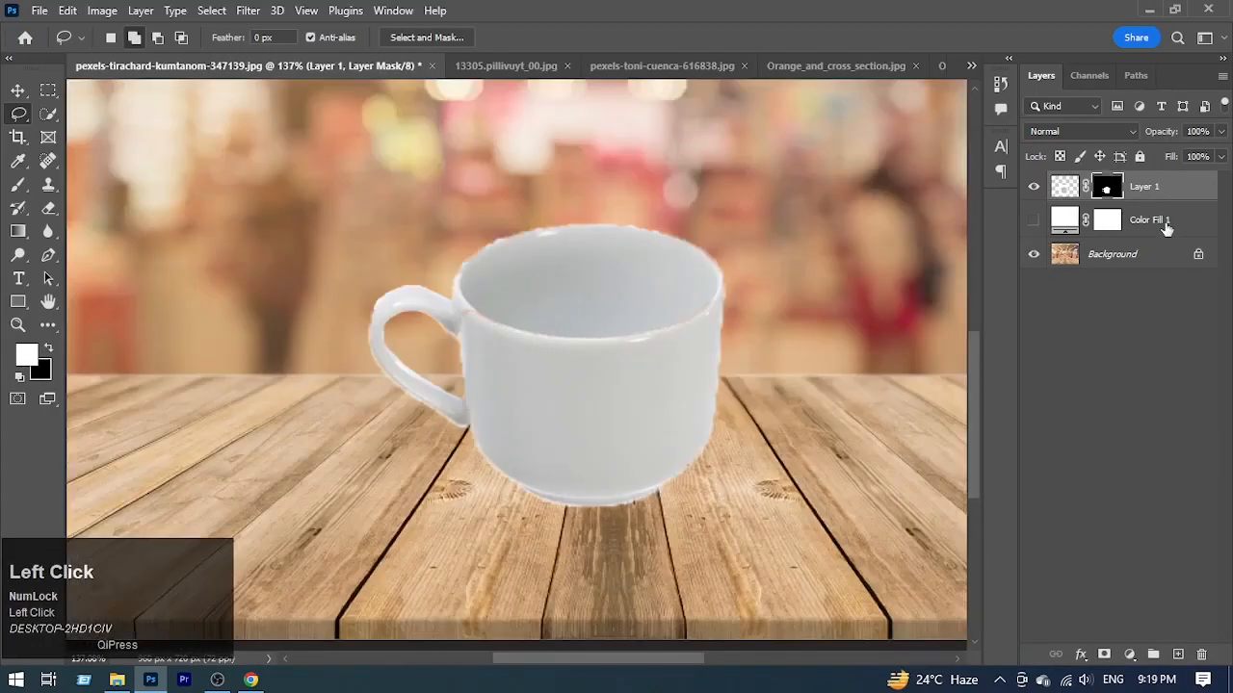
pyautogui.moveTo(671, 348); pyautogui.dragTo(597, 359)
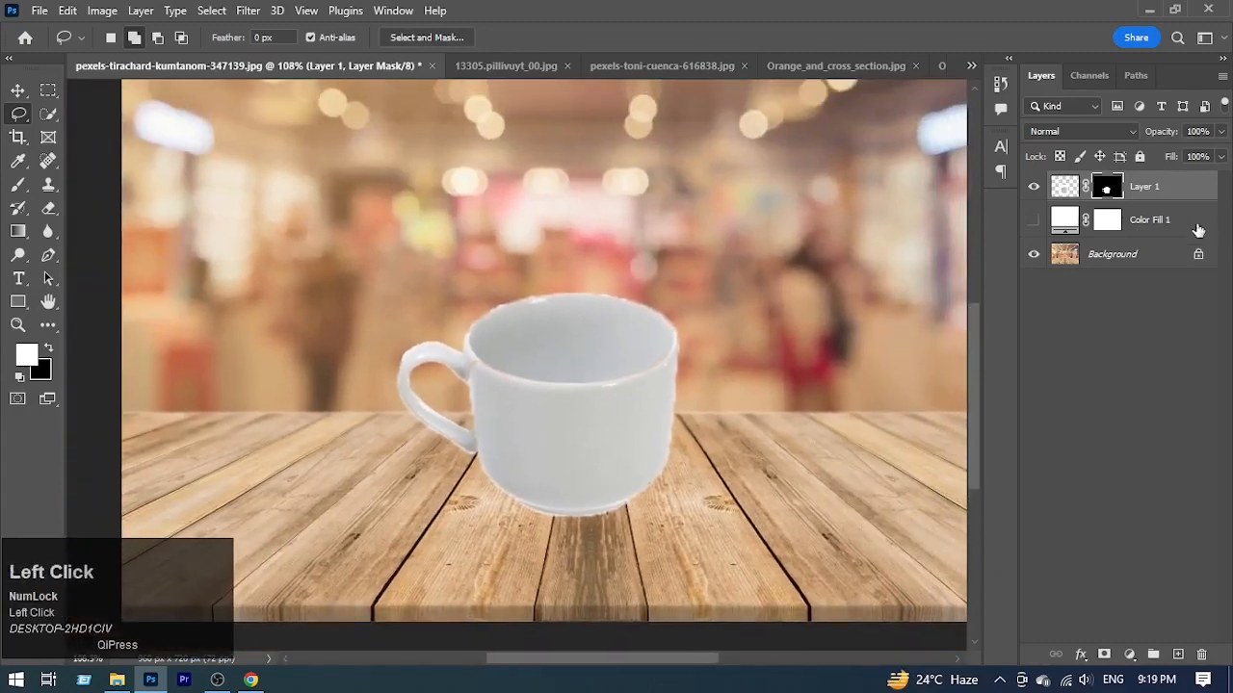
pyautogui.moveTo(1198, 230); pyautogui.dragTo(1201, 655)
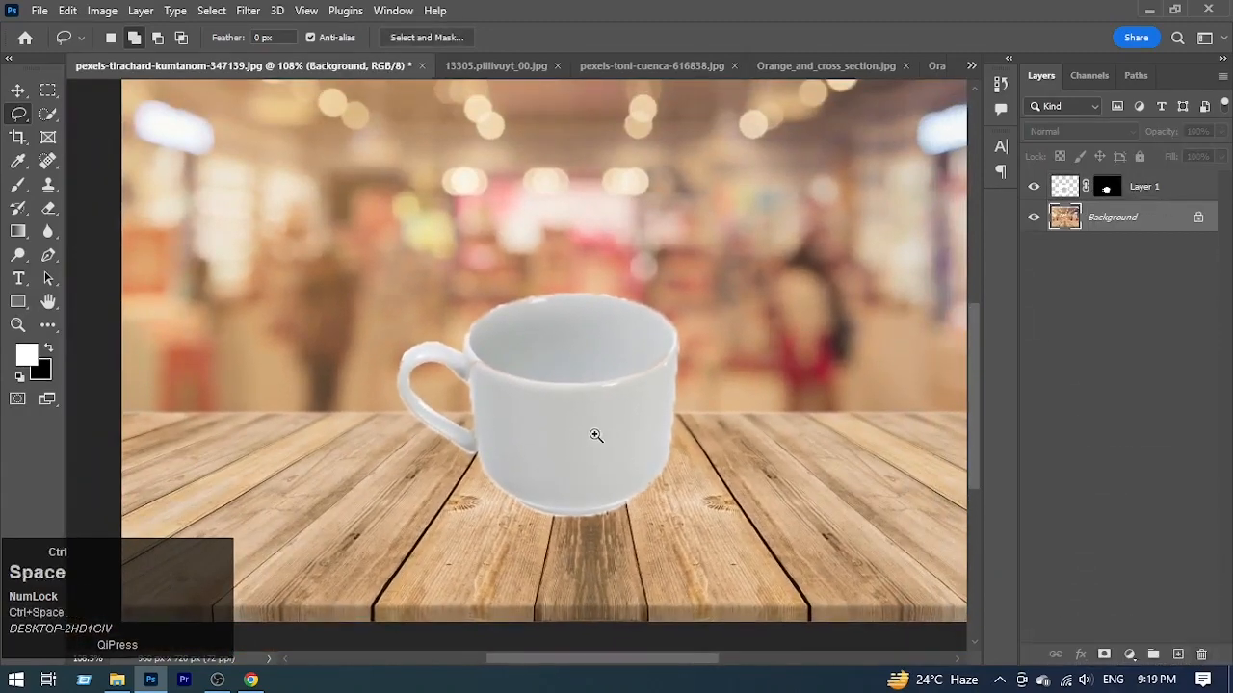
# Step: Copy the picture from Orange_and_cross_section.jpg into the cup document with the Move tool
pyautogui.moveTo(595, 435); pyautogui.dragTo(515, 257)
pyautogui.click(474, 67)
pyautogui.click(596, 60)
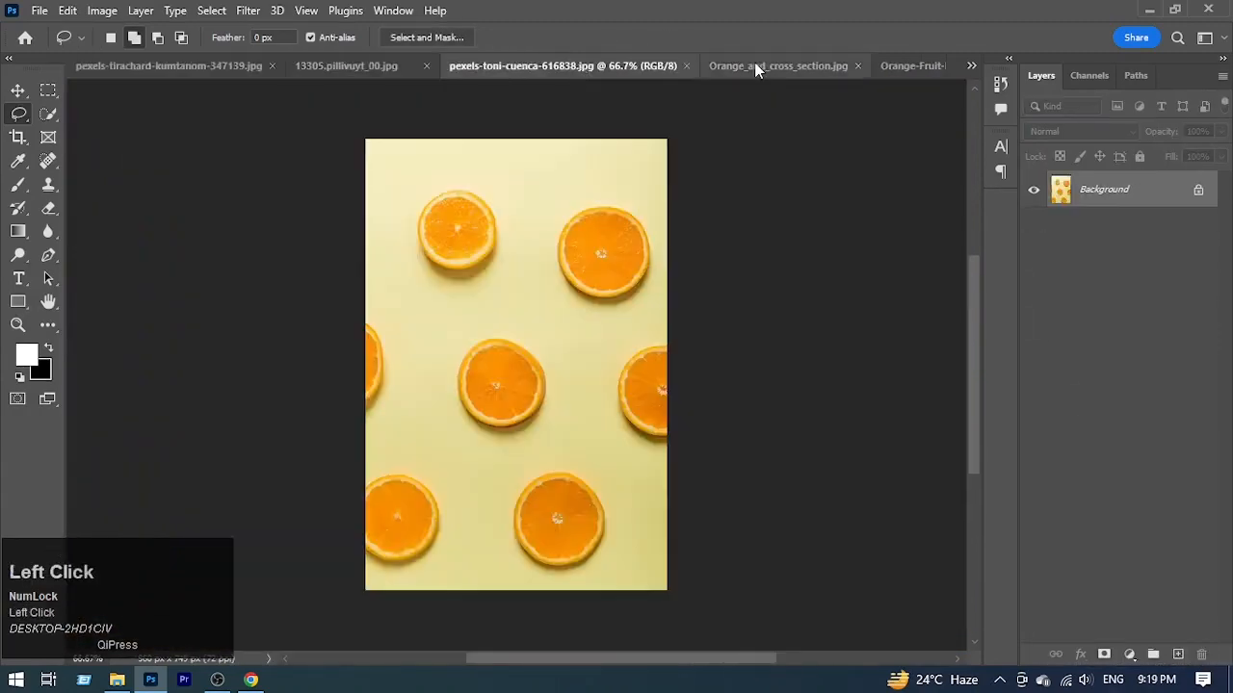
pyautogui.click(754, 65)
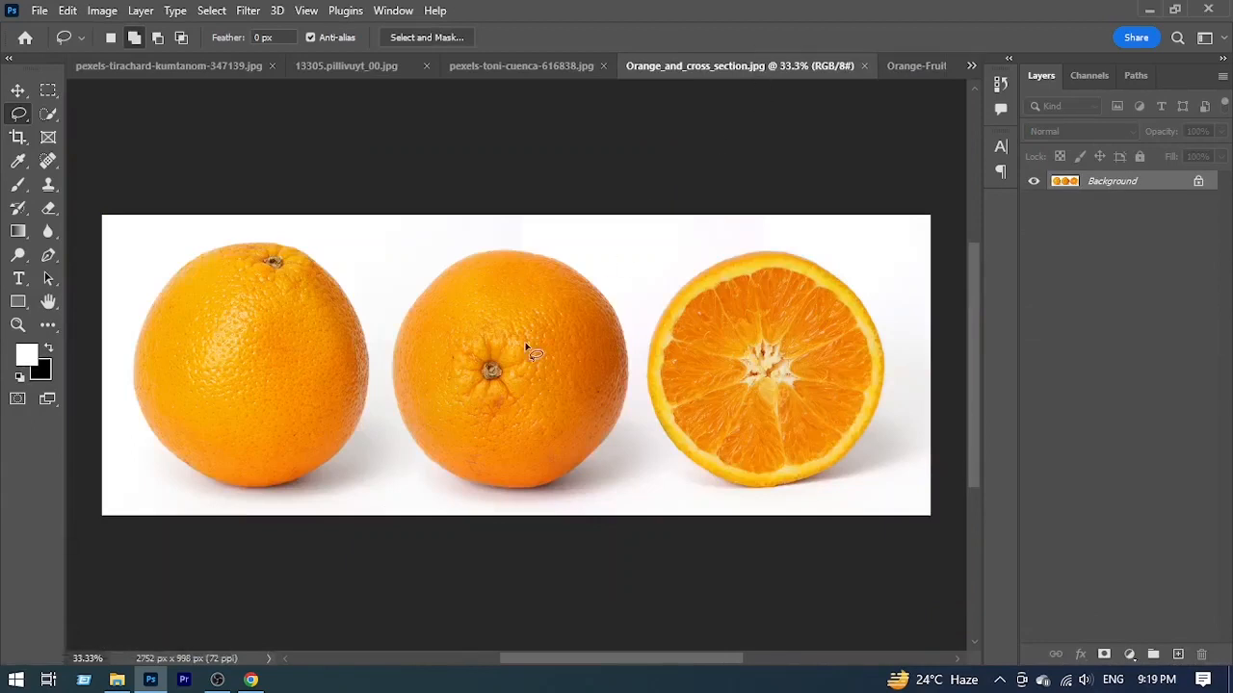
pyautogui.press('v')
pyautogui.moveTo(534, 352); pyautogui.dragTo(520, 390)
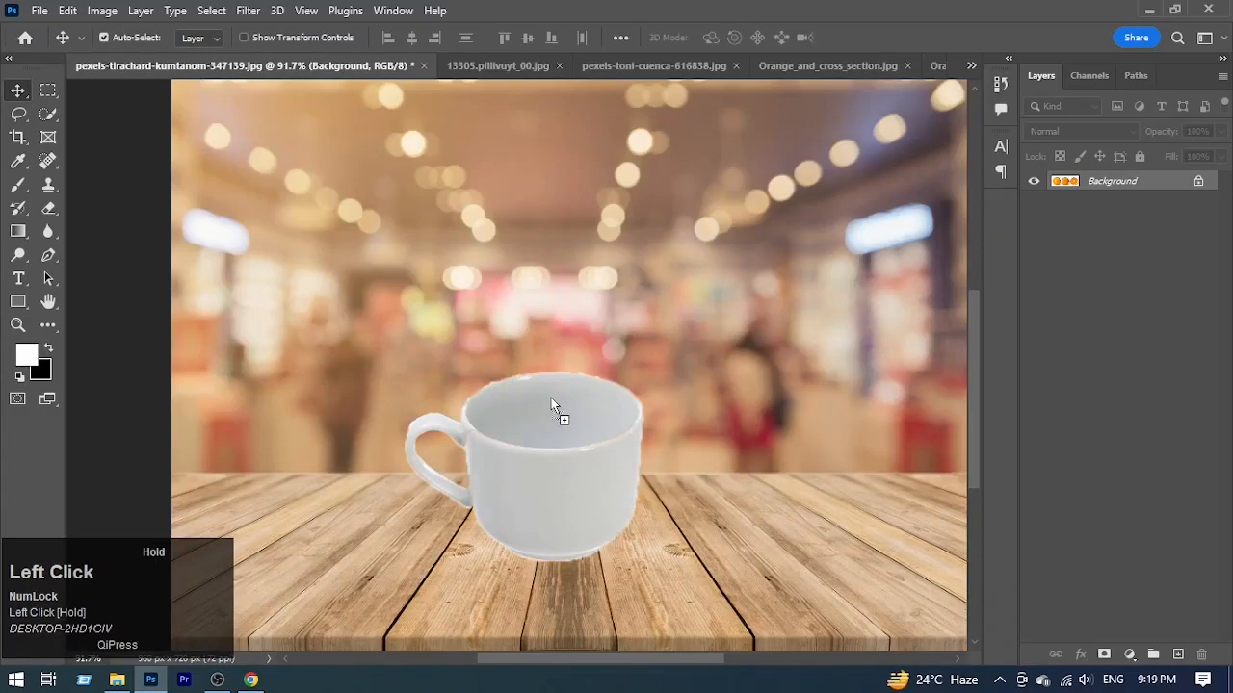
pyautogui.moveTo(552, 398); pyautogui.dragTo(551, 399)
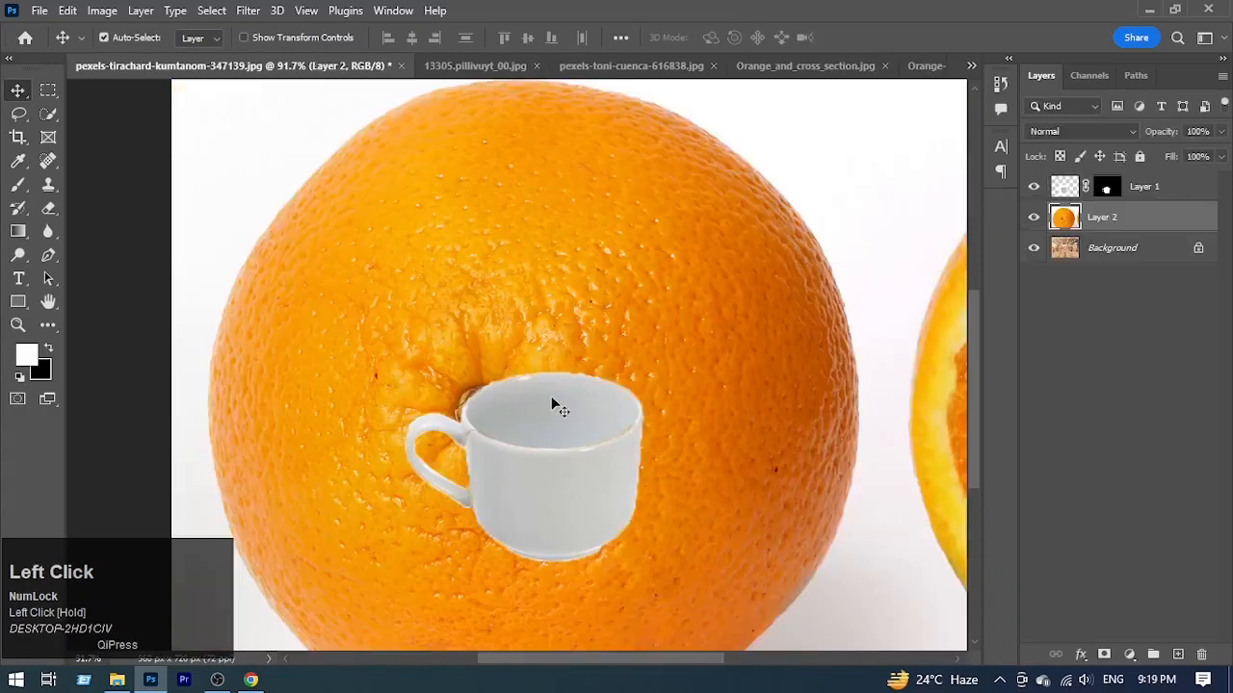
# Step: Place the orange picture's layer above the cup layer and scale it down so the whole middle orange fits the canvas
pyautogui.moveTo(1181, 220); pyautogui.dragTo(1155, 184)
pyautogui.hotkey('ctrl', 'space')
pyautogui.moveTo(790, 264); pyautogui.dragTo(726, 341)
pyautogui.hotkey('ctrl', 't')
pyautogui.moveTo(619, 585); pyautogui.dragTo(624, 494)
# Step: Isolate the middle orange on its own layer using Quick Selection and delete the original Layer 2
pyautogui.click(48, 114)
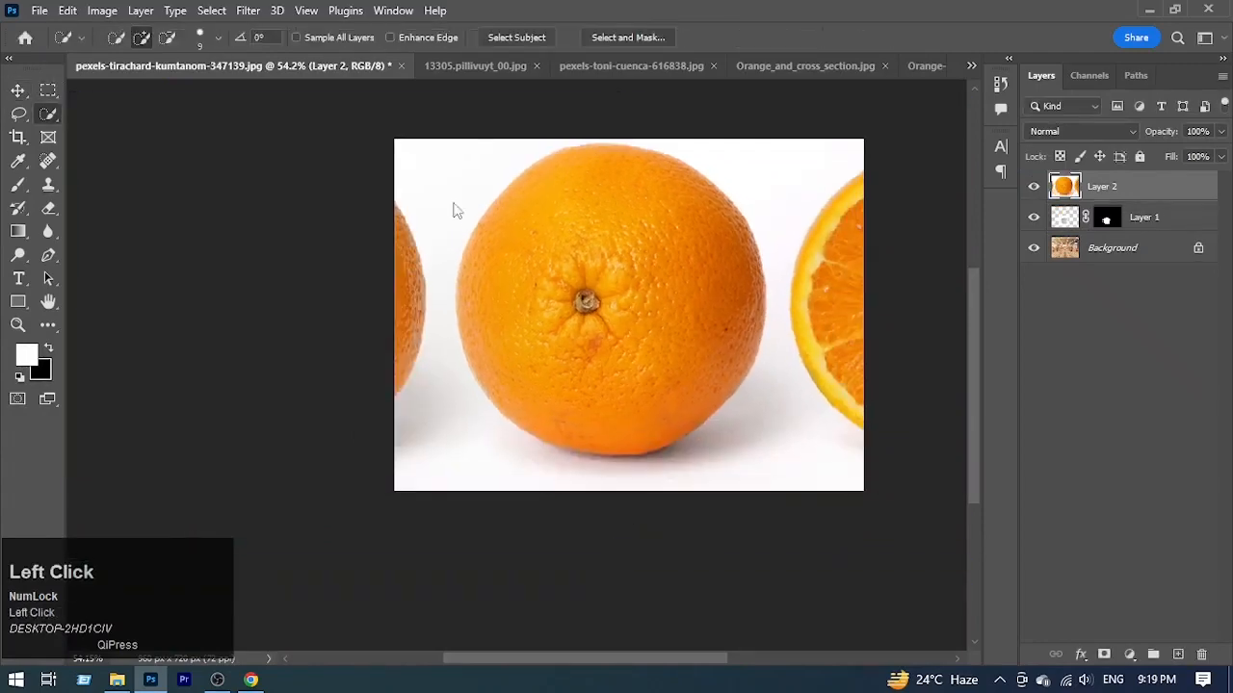
pyautogui.moveTo(599, 183)
pyautogui.mouseDown()
pyautogui.moveTo(591, 254)
pyautogui.moveTo(616, 404)
pyautogui.mouseUp()
pyautogui.hotkey('ctrl', 'j')
pyautogui.moveTo(1163, 217); pyautogui.dragTo(1201, 654)
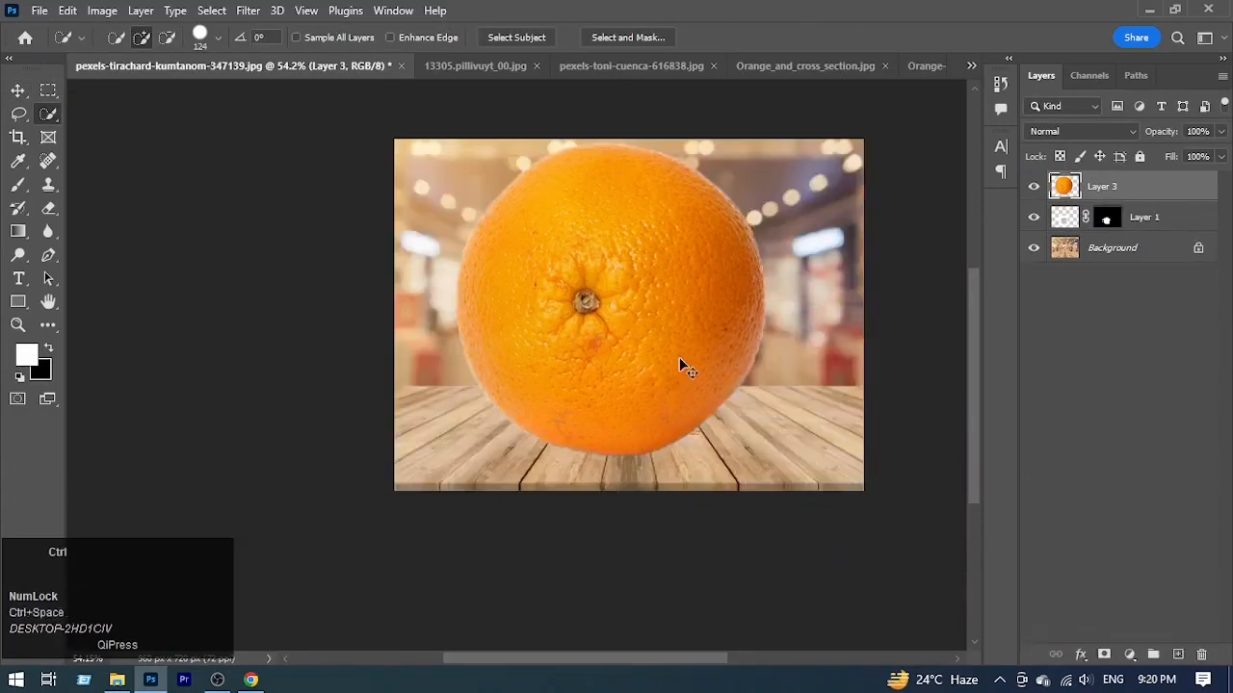
# Step: Convert the isolated orange layer to a smart object and clip it to the cup layer
pyautogui.rightClick(1154, 183)
pyautogui.click(982, 275)
pyautogui.hotkey('ctrl', 't')
pyautogui.press('v')
pyautogui.press('Return')
pyautogui.keyDown('alt'); pyautogui.click(1167, 200); pyautogui.keyUp('alt')
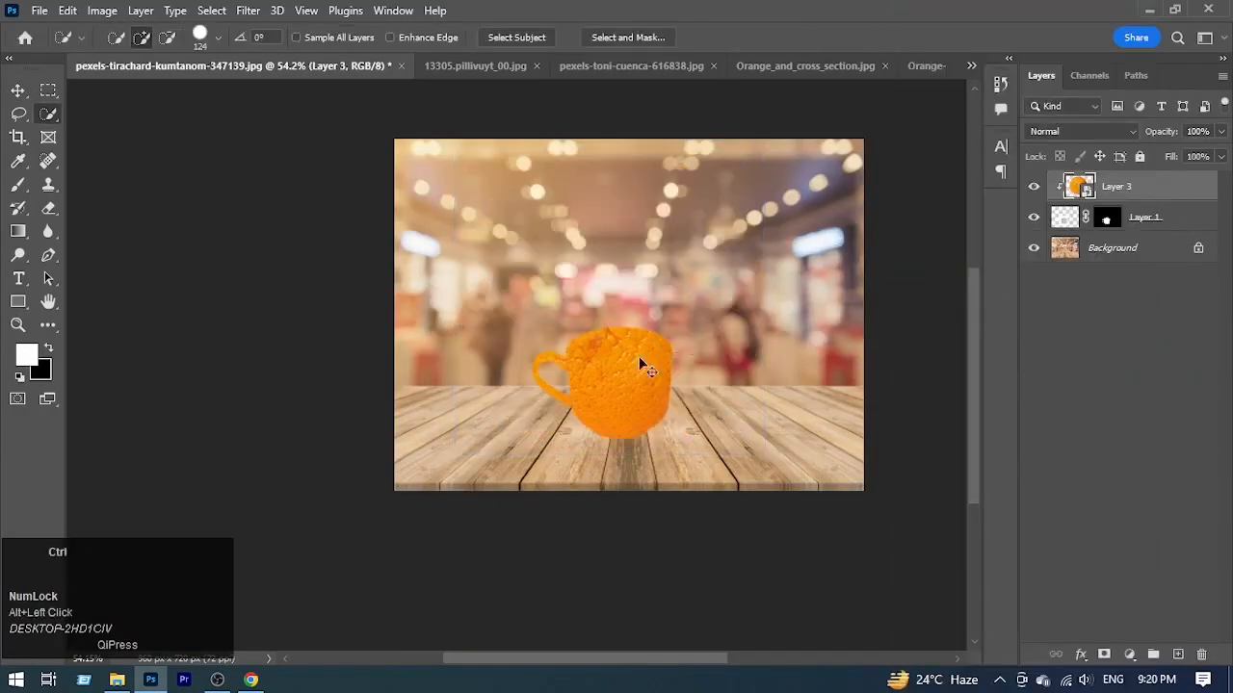
# Step: Scale the clipped orange down to about 34% and position it over the lower part of the cup's body
pyautogui.hotkey('ctrl', 'space')
pyautogui.moveTo(646, 365); pyautogui.dragTo(799, 332)
pyautogui.hotkey('ctrl', 't')
pyautogui.moveTo(870, 238); pyautogui.dragTo(717, 237)
pyautogui.moveTo(686, 300); pyautogui.dragTo(715, 436)
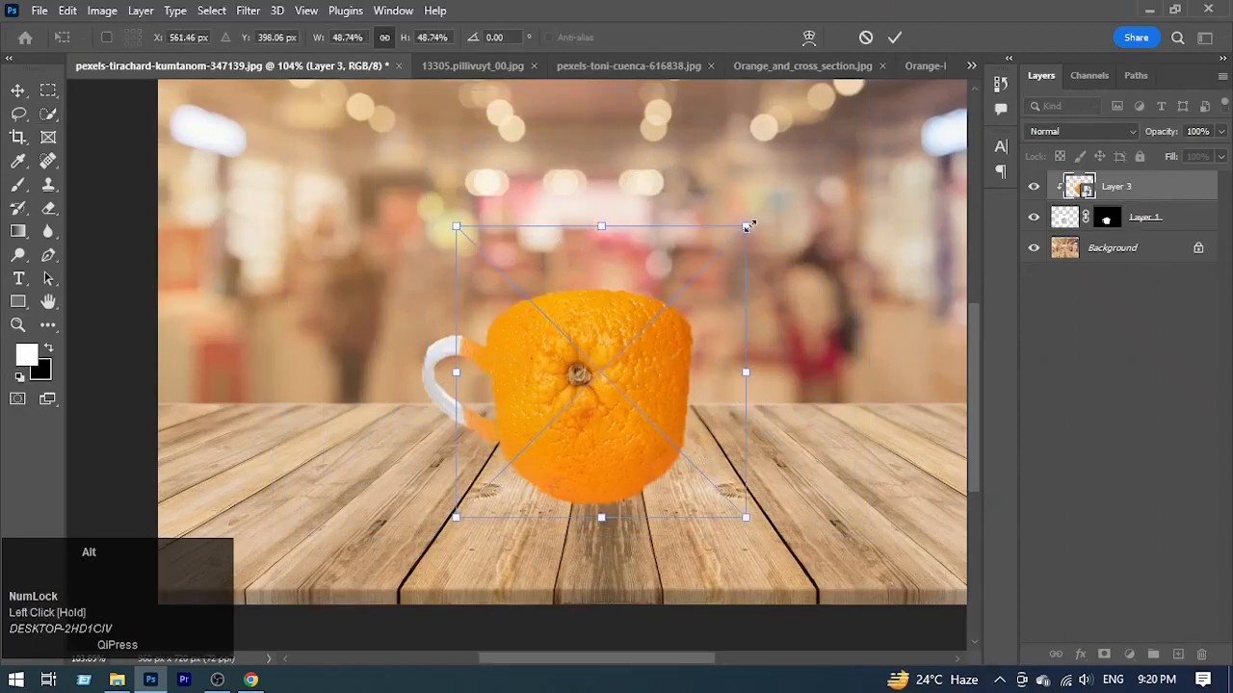
pyautogui.moveTo(746, 225); pyautogui.dragTo(692, 280)
pyautogui.moveTo(656, 328); pyautogui.dragTo(666, 378)
pyautogui.moveTo(517, 421); pyautogui.dragTo(501, 421)
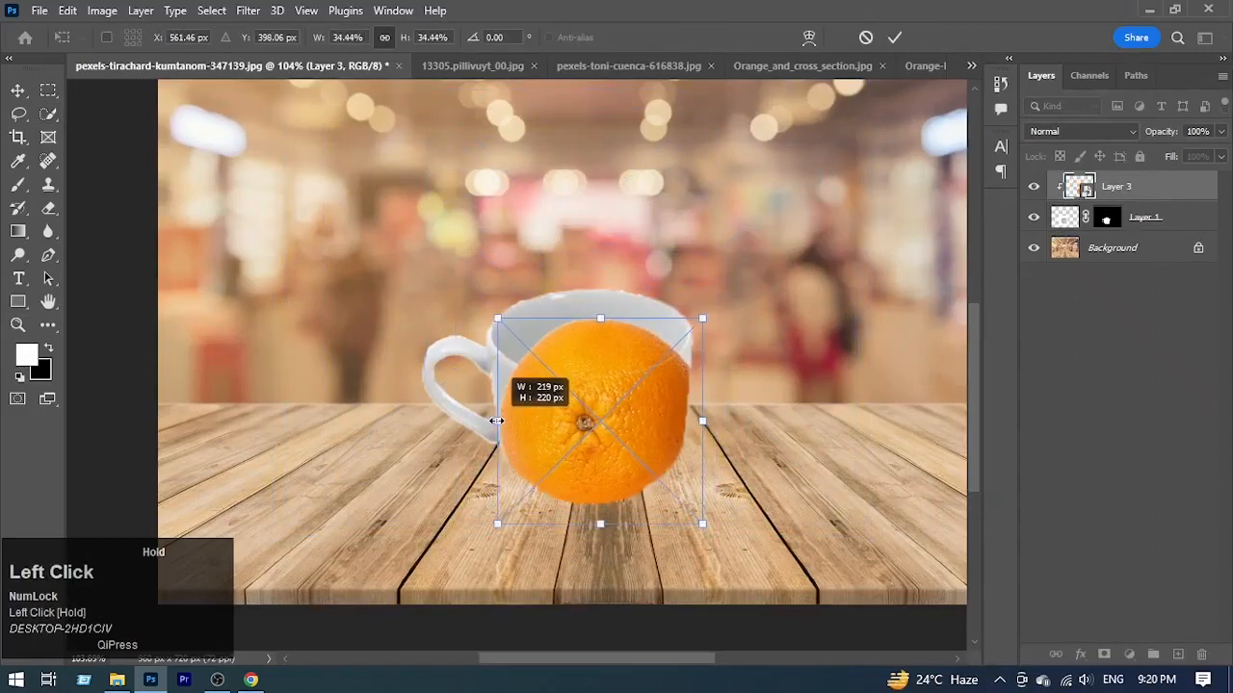
pyautogui.press('Return')
# Step: Create three clipped duplicates of the orange and arrange them to cover the rest of the cup and its handle
pyautogui.hotkey('ctrl', 'j')
pyautogui.press('v')
pyautogui.keyDown('alt'); pyautogui.click(1145, 200); pyautogui.keyUp('alt')
pyautogui.moveTo(654, 437); pyautogui.dragTo(575, 386)
pyautogui.keyDown('alt'); pyautogui.moveTo(565, 365); pyautogui.dragTo(616, 340); pyautogui.keyUp('alt')
pyautogui.keyDown('alt'); pyautogui.moveTo(604, 360); pyautogui.dragTo(702, 350); pyautogui.keyUp('alt')
pyautogui.hotkey('ctrl', 't')
pyautogui.keyDown('alt'); pyautogui.moveTo(584, 431); pyautogui.dragTo(564, 452); pyautogui.keyUp('alt')
pyautogui.moveTo(676, 370)
pyautogui.mouseDown()
pyautogui.moveTo(702, 365)
pyautogui.moveTo(674, 365)
pyautogui.mouseUp()
pyautogui.moveTo(1189, 191); pyautogui.dragTo(1201, 655)
pyautogui.keyDown('ctrl'); pyautogui.moveTo(611, 350); pyautogui.dragTo(984, 405); pyautogui.keyUp('ctrl')
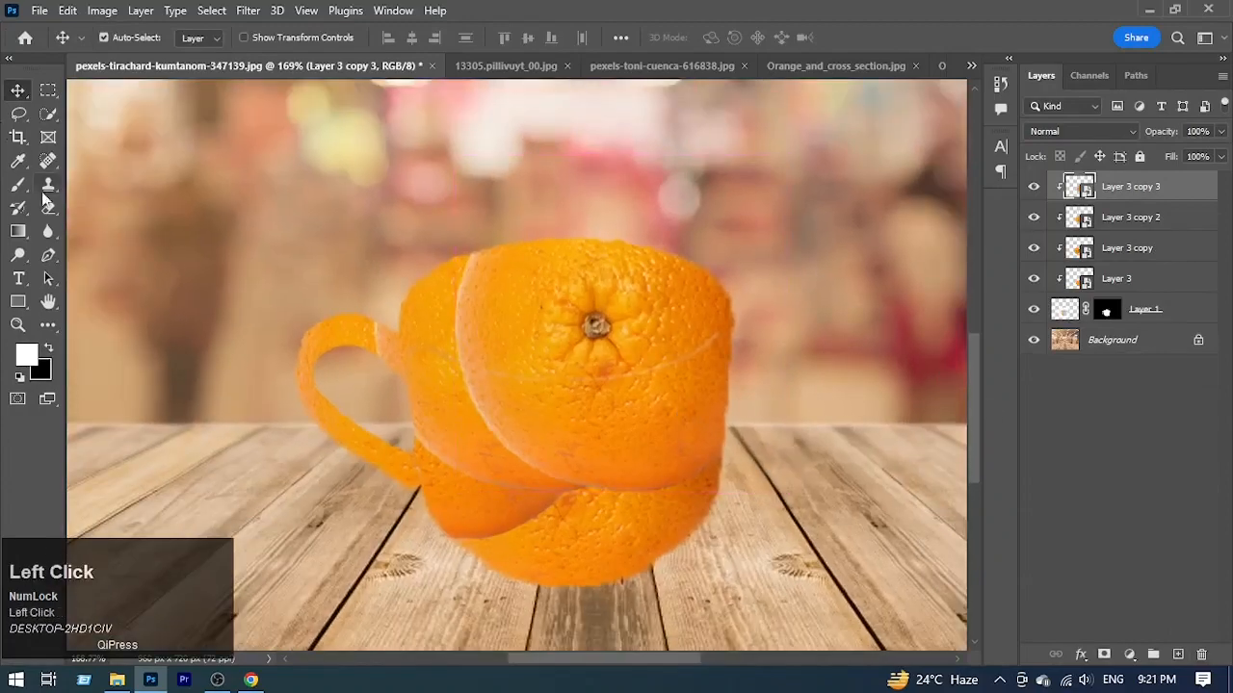
# Step: Add a layer mask to Layer 3 copy 3 and paint out its left and lower seams with a black 53 px soft brush
pyautogui.click(1104, 654)
pyautogui.click(18, 185)
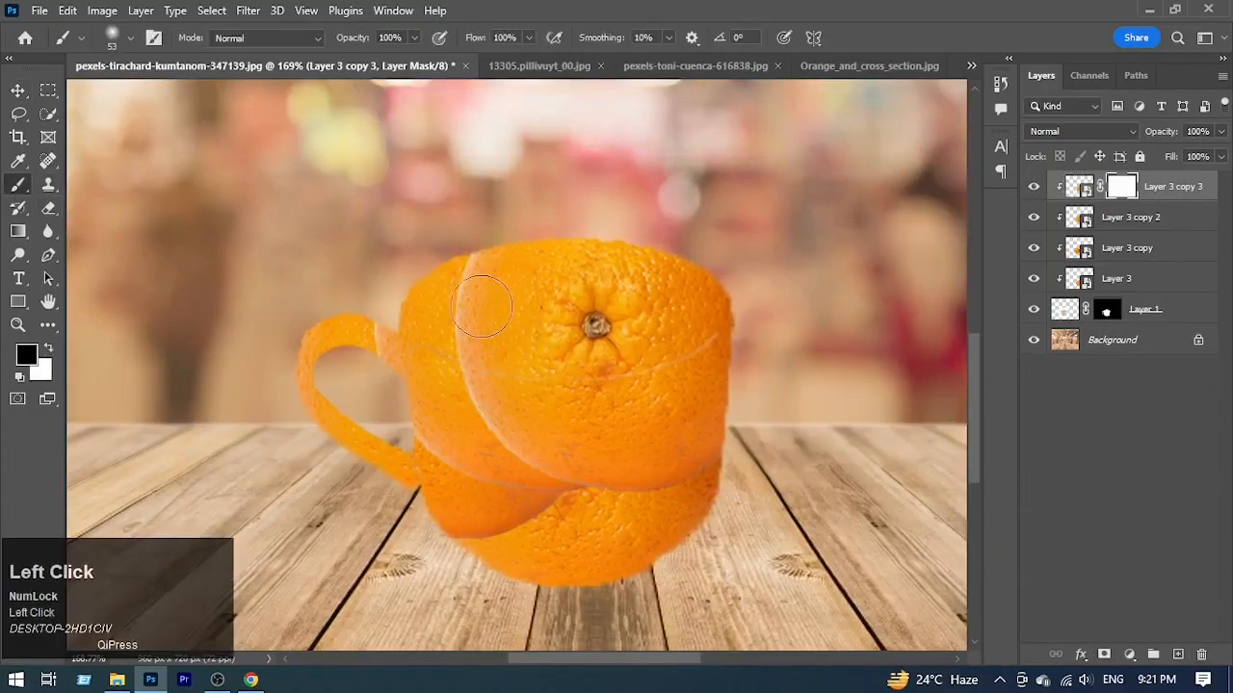
pyautogui.moveTo(461, 288); pyautogui.dragTo(458, 398)
pyautogui.moveTo(536, 452)
pyautogui.mouseDown()
pyautogui.moveTo(593, 468)
pyautogui.moveTo(664, 466)
pyautogui.mouseUp()
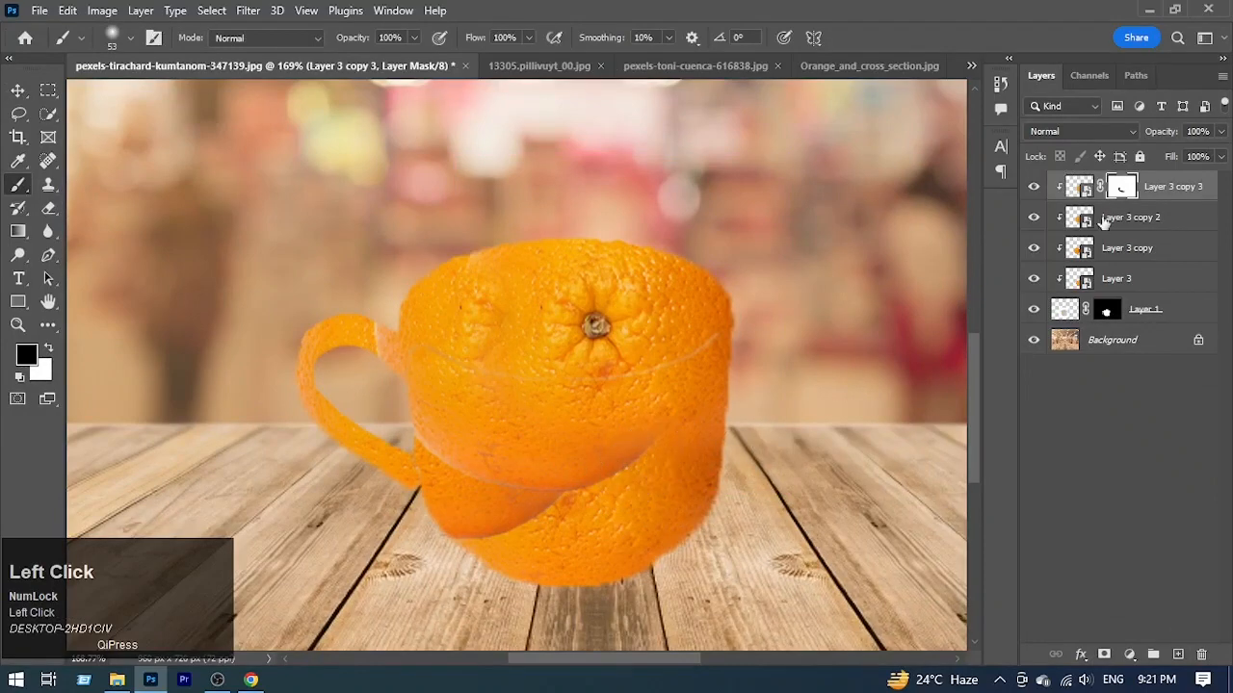
# Step: Add layer masks to Layer 3 copy 2 and Layer 3 copy, and paint out their hard seams on the lower cup body
pyautogui.click(1106, 220)
pyautogui.press('x')
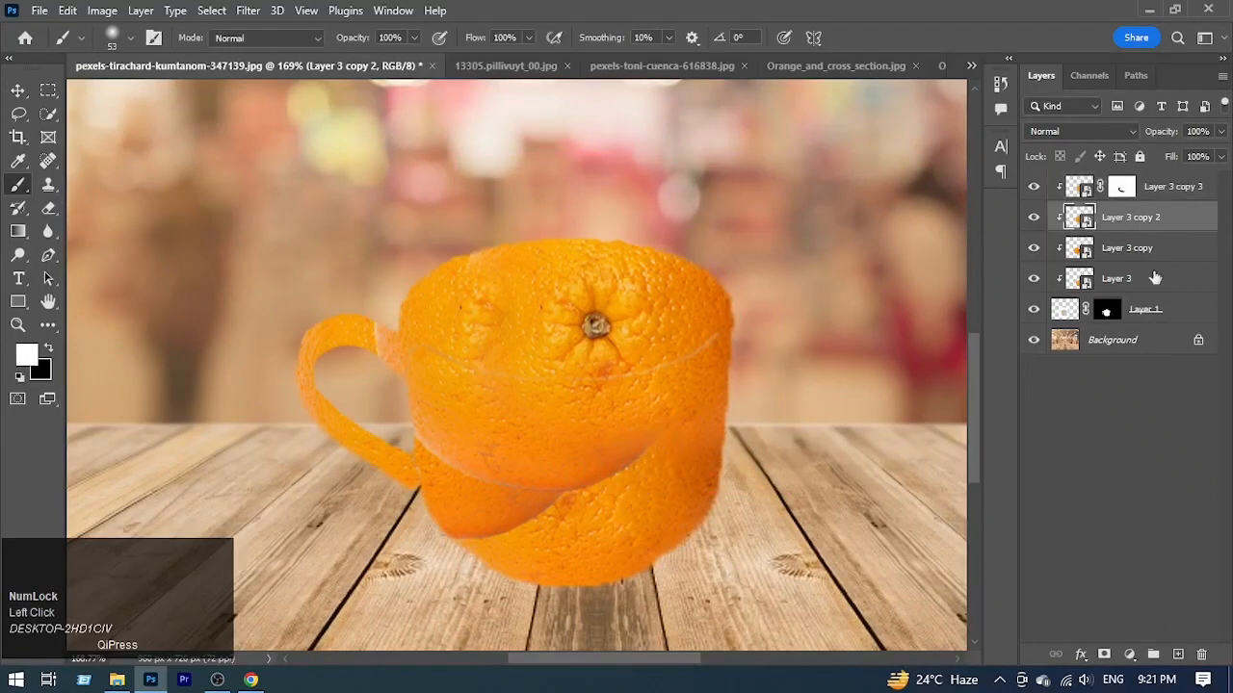
pyautogui.click(1104, 654)
pyautogui.moveTo(611, 483)
pyautogui.mouseDown()
pyautogui.moveTo(505, 504)
pyautogui.moveTo(562, 511)
pyautogui.moveTo(586, 448)
pyautogui.moveTo(568, 515)
pyautogui.moveTo(462, 533)
pyautogui.mouseUp()
pyautogui.click(1127, 249)
pyautogui.click(1104, 655)
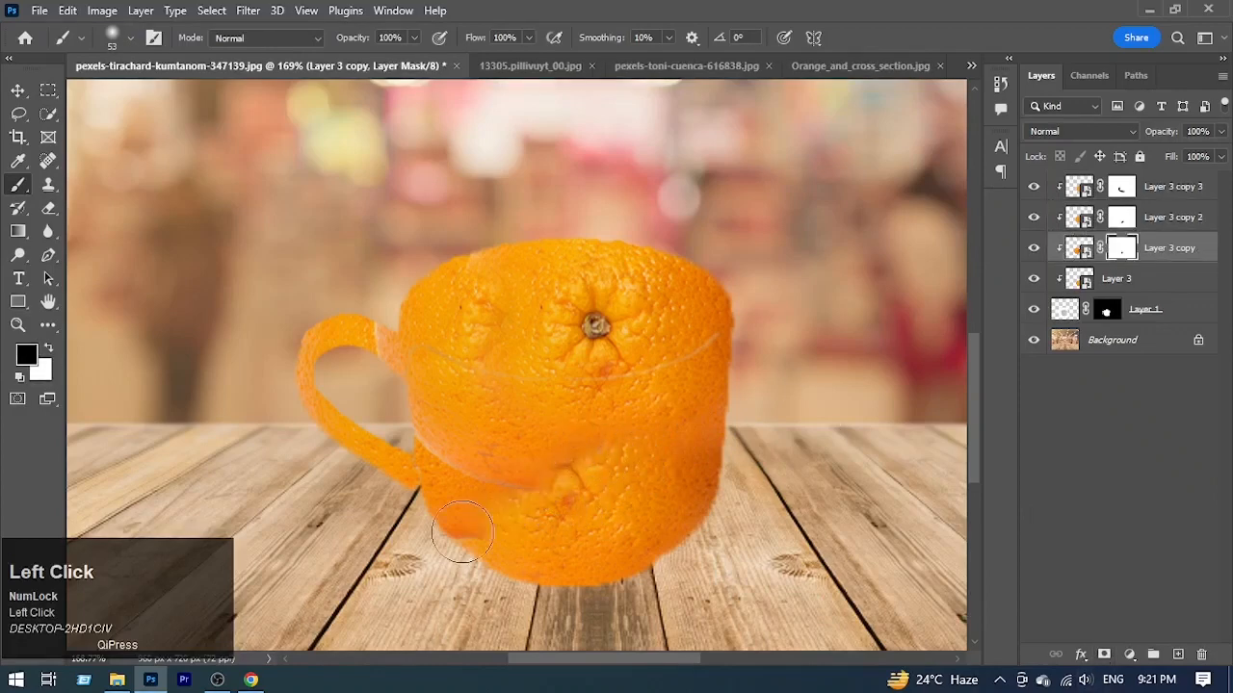
# Step: Add a layer mask to Layer 3, try painting on it near the handle's lower end, and undo the stroke
pyautogui.click(1124, 279)
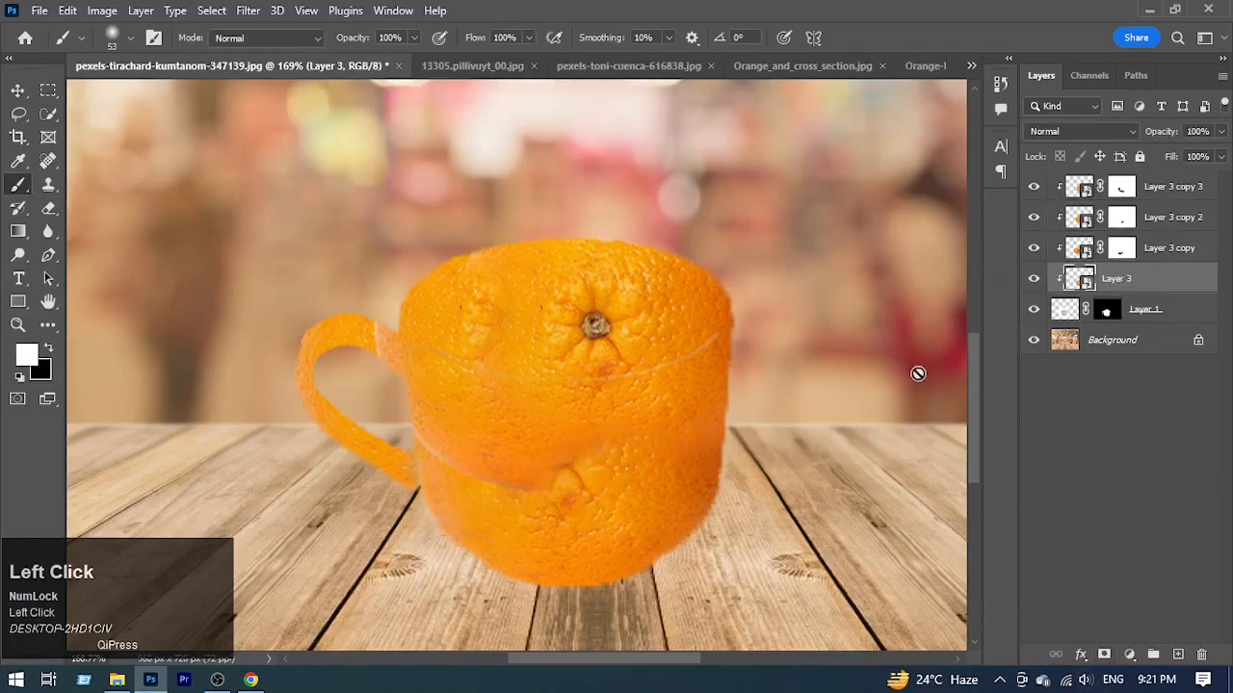
pyautogui.click(1105, 655)
pyautogui.moveTo(453, 486); pyautogui.dragTo(545, 465)
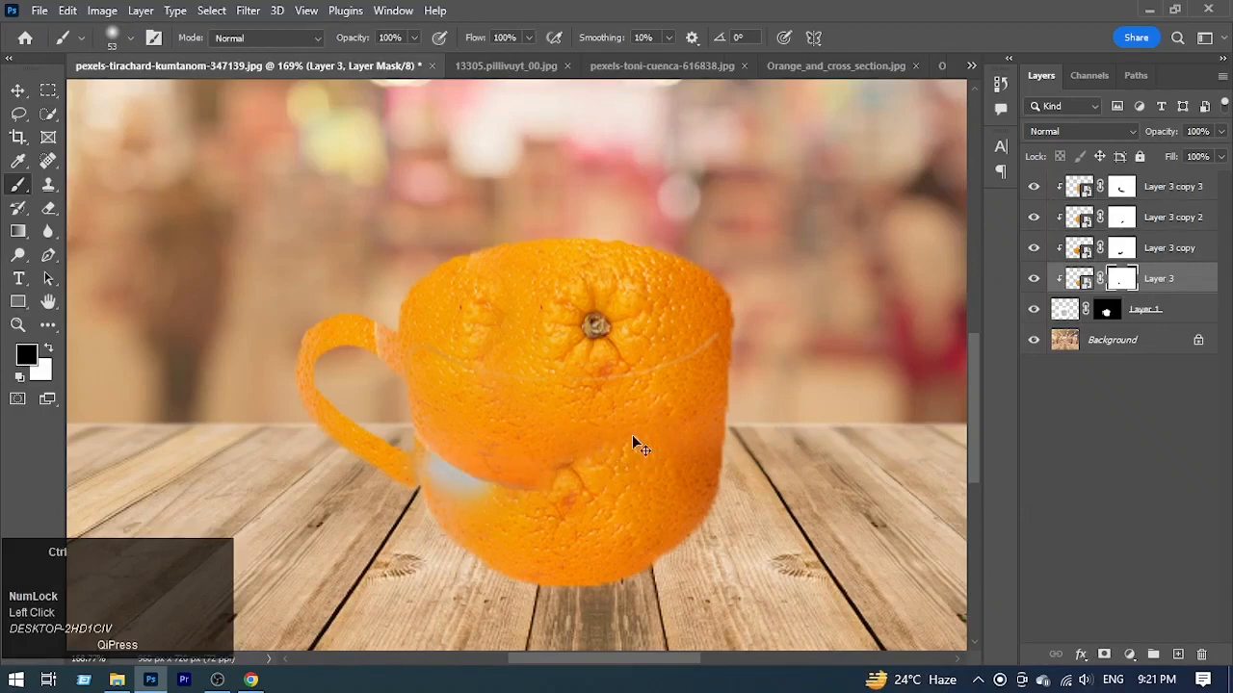
pyautogui.hotkey('ctrl', 'z')
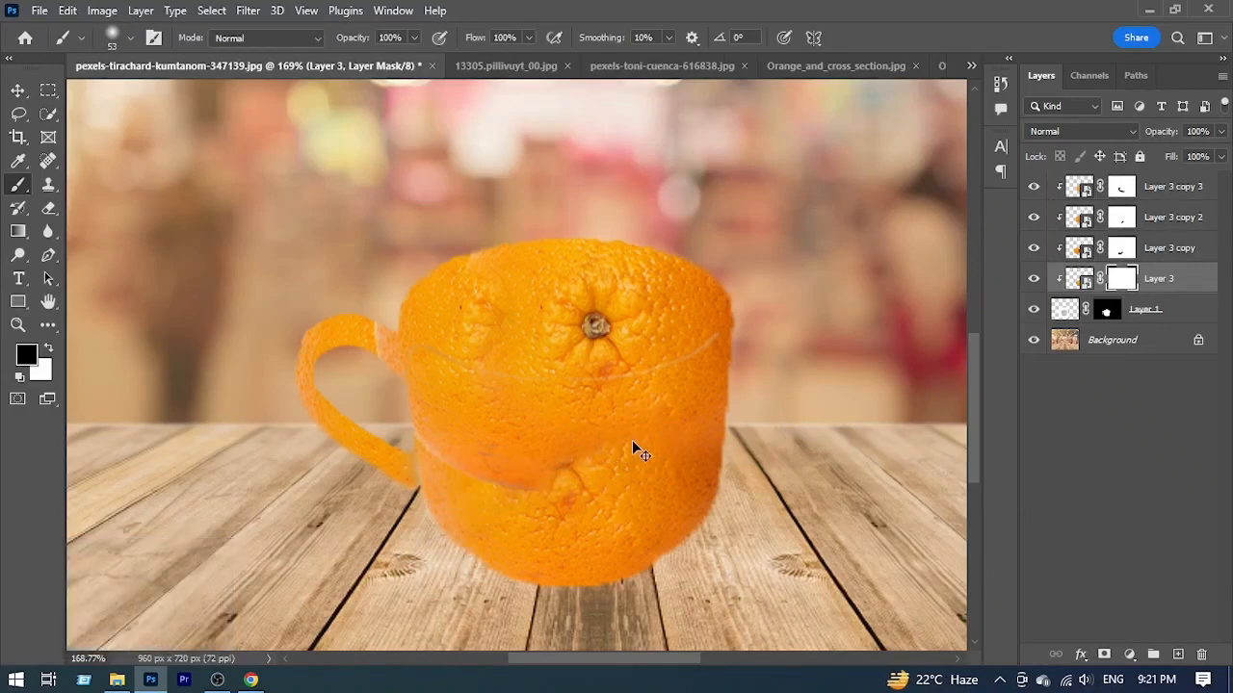
# Step: Blend the curved seam across the lower cup body on Layer 3 copy 2's mask with black and white 53 px brush strokes
pyautogui.click(1123, 248)
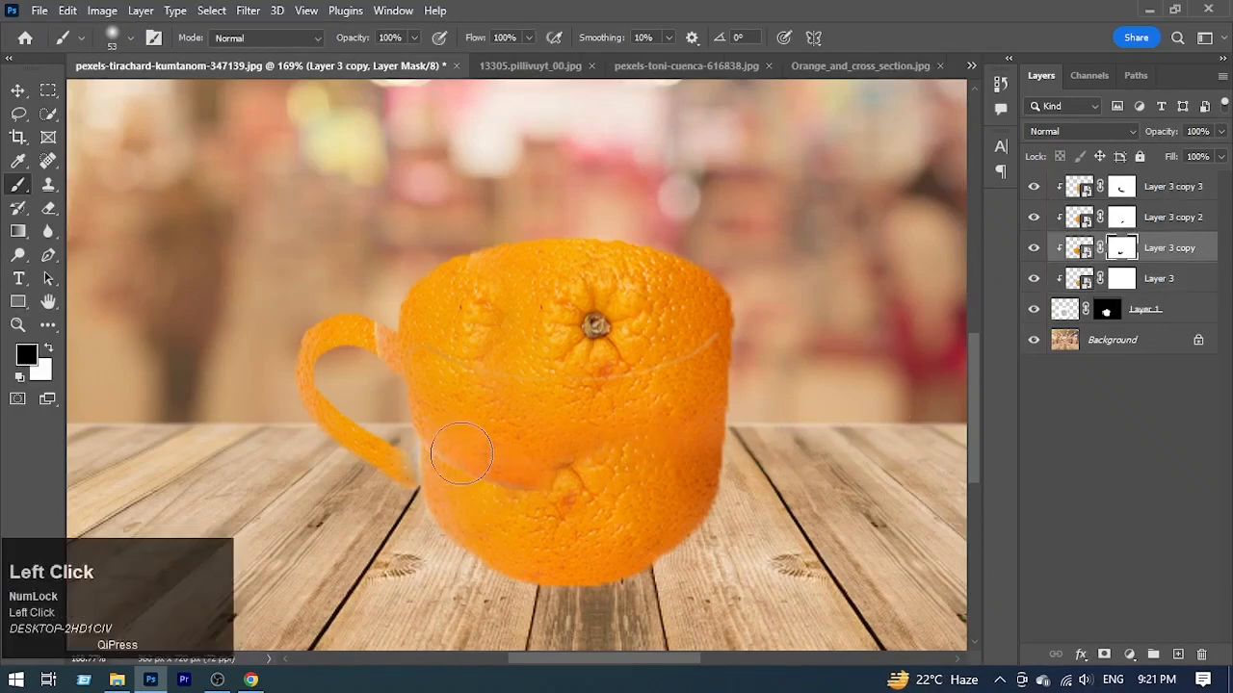
pyautogui.press('v')
pyautogui.click(490, 467)
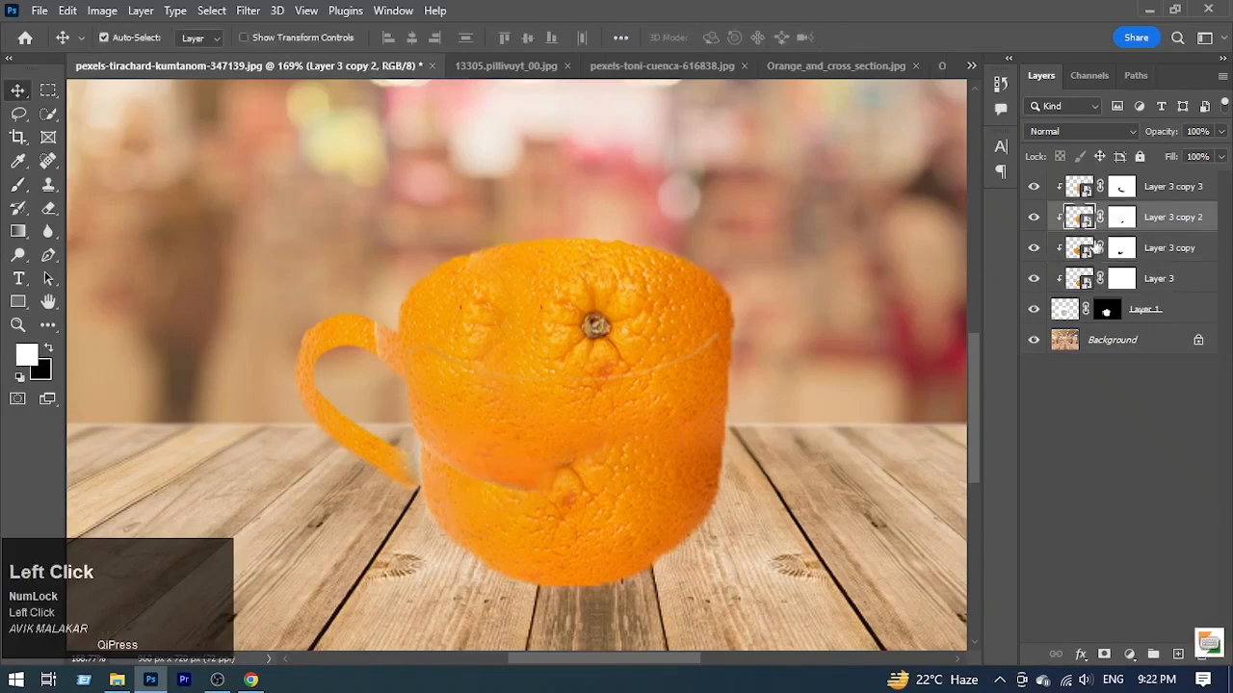
pyautogui.press('b')
pyautogui.moveTo(409, 463); pyautogui.dragTo(479, 472)
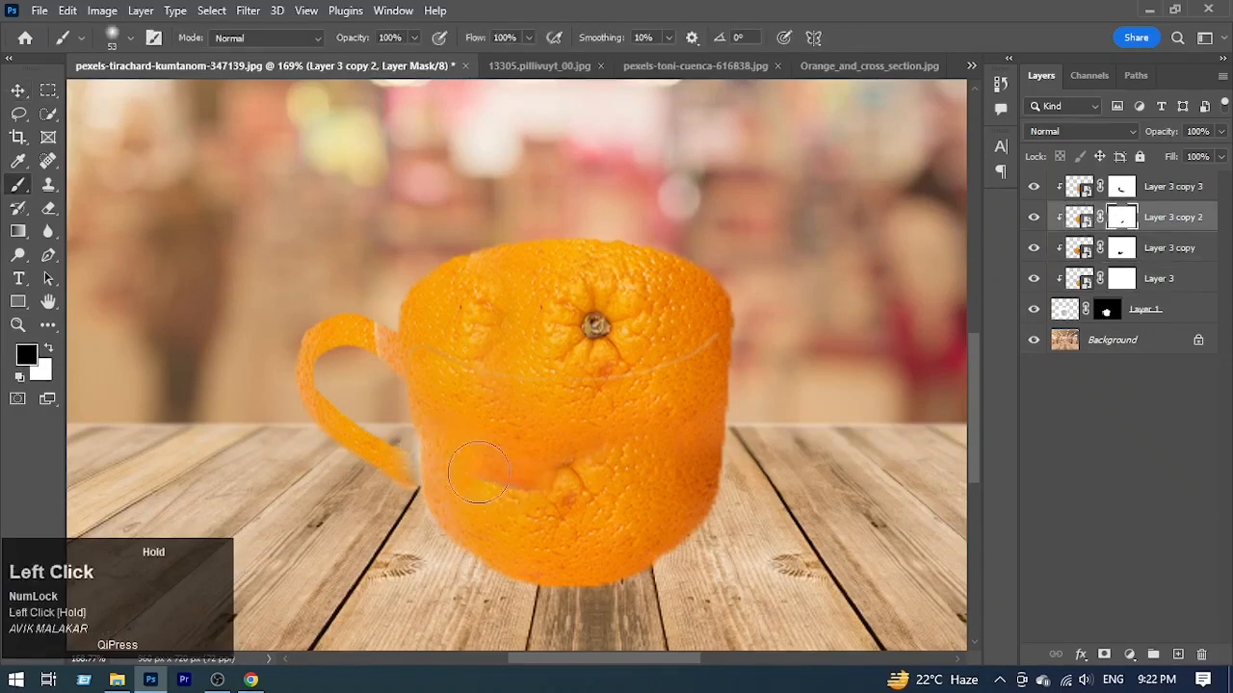
pyautogui.press('x')
pyautogui.click(537, 466)
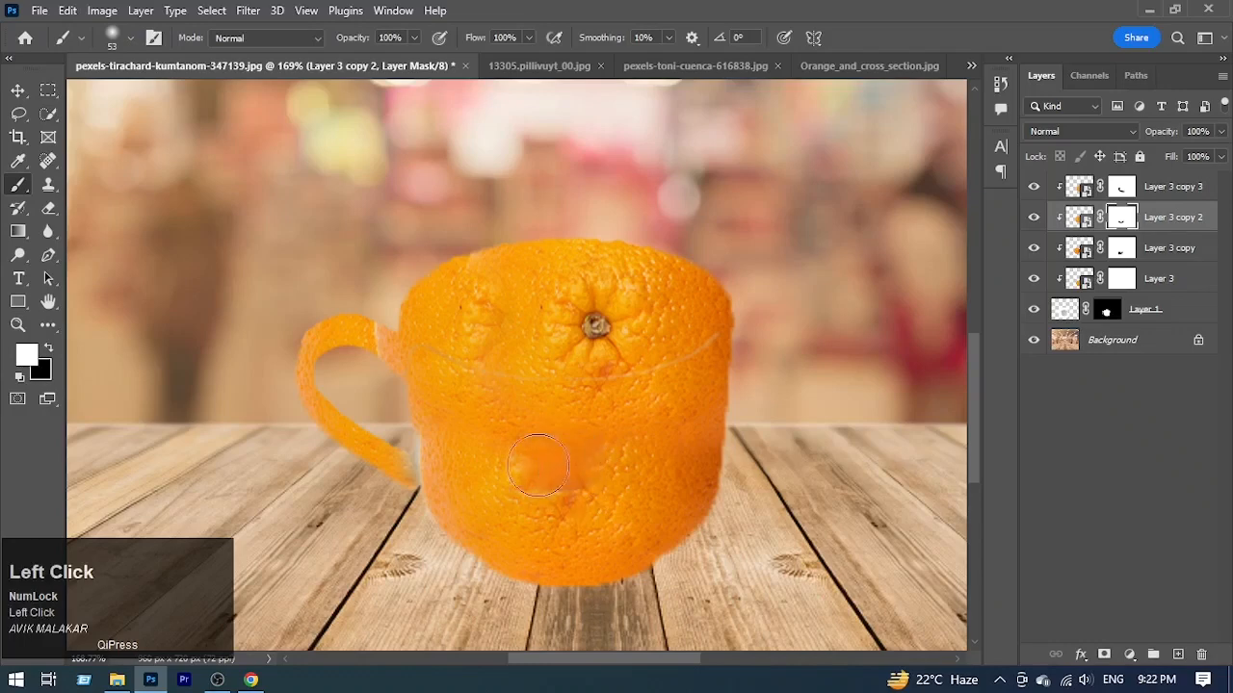
pyautogui.press('x')
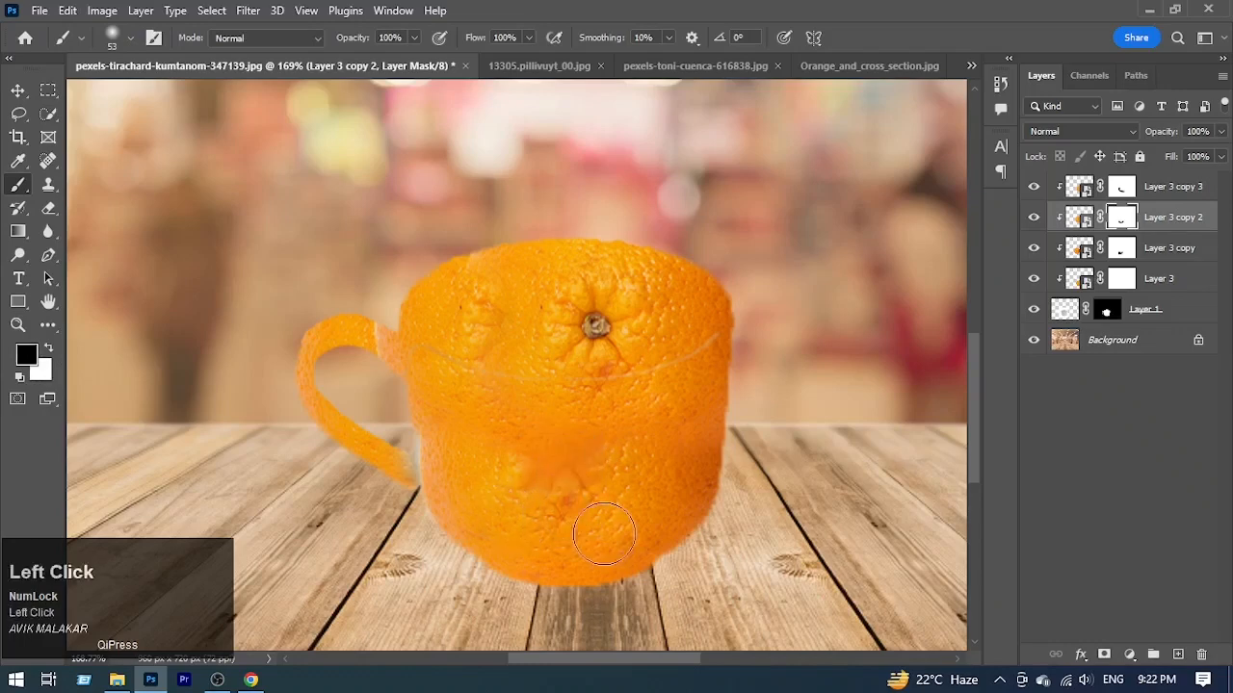
pyautogui.press('x')
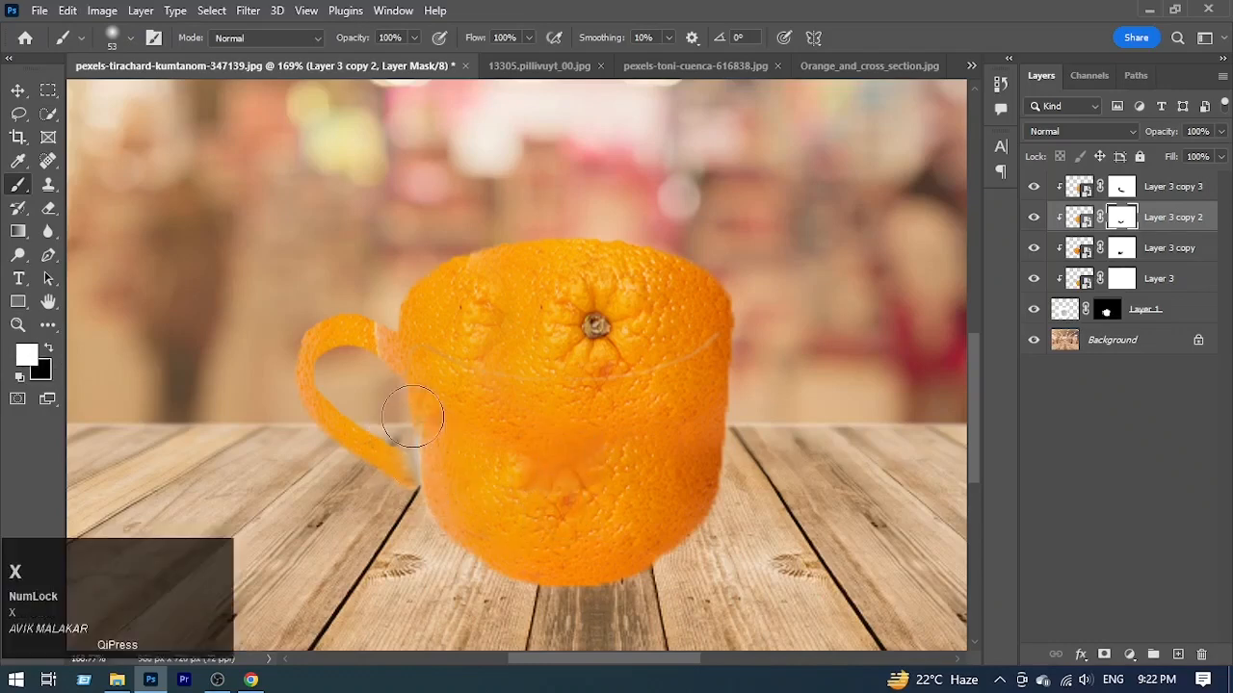
pyautogui.click(424, 538)
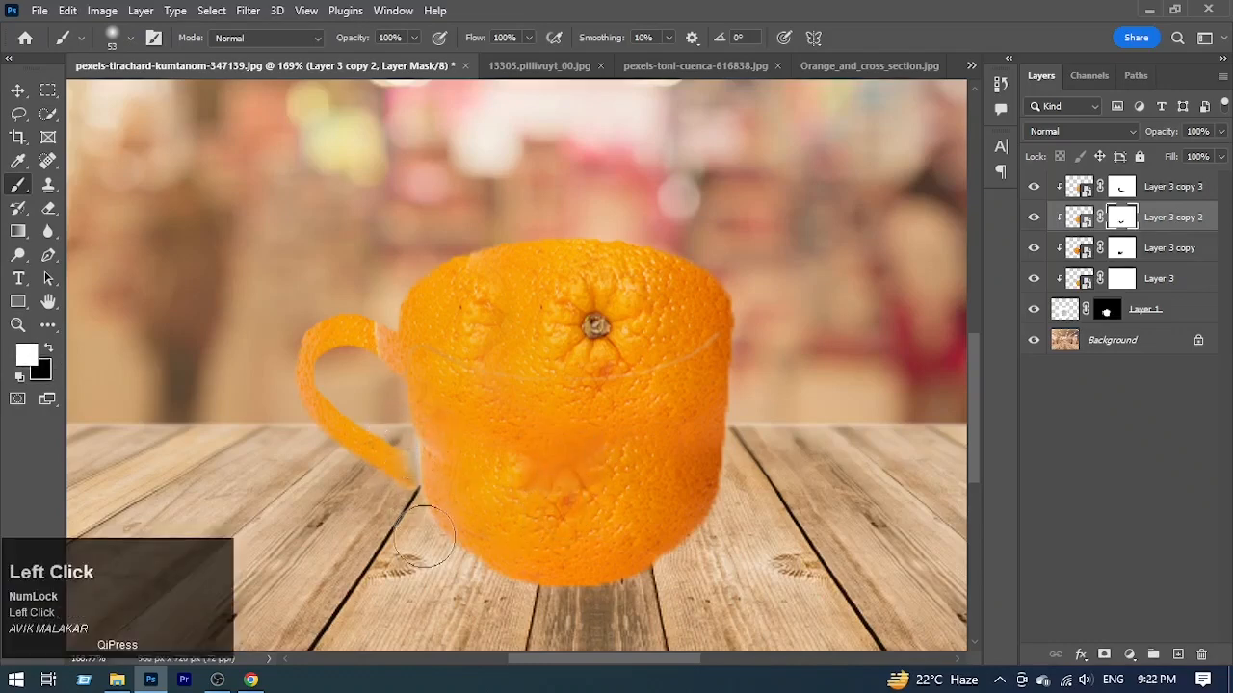
# Step: Paint white on Layer 3 copy's mask to restore the peel where the handle's lower end meets the cup
pyautogui.press('v')
pyautogui.click(377, 461)
pyautogui.press('b')
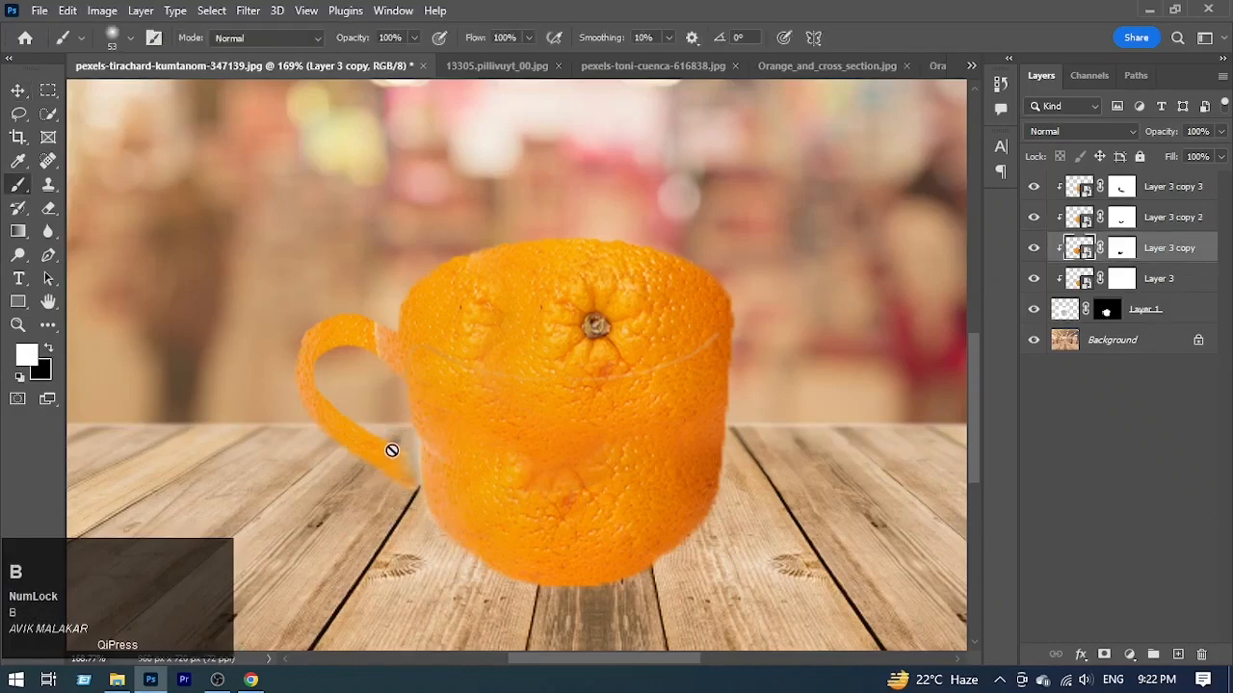
pyautogui.click(1119, 252)
pyautogui.moveTo(410, 448)
pyautogui.mouseDown()
pyautogui.moveTo(404, 477)
pyautogui.moveTo(426, 525)
pyautogui.mouseUp()
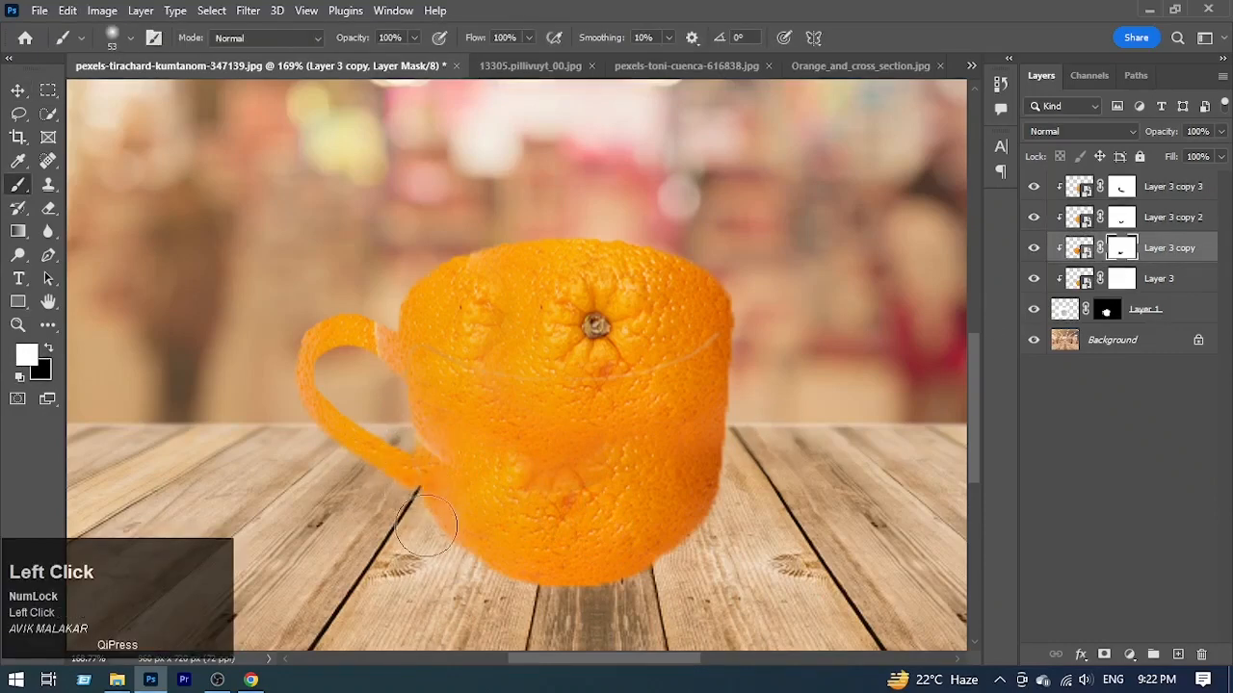
# Step: Set the Spot Healing Brush to 9 px and add a new empty layer above Layer 3 copy 3
pyautogui.moveTo(445, 389)
pyautogui.mouseDown()
pyautogui.moveTo(509, 459)
pyautogui.moveTo(542, 475)
pyautogui.mouseUp()
pyautogui.moveTo(463, 388); pyautogui.dragTo(562, 465)
pyautogui.click(47, 161)
pyautogui.moveTo(504, 302); pyautogui.dragTo(420, 319)
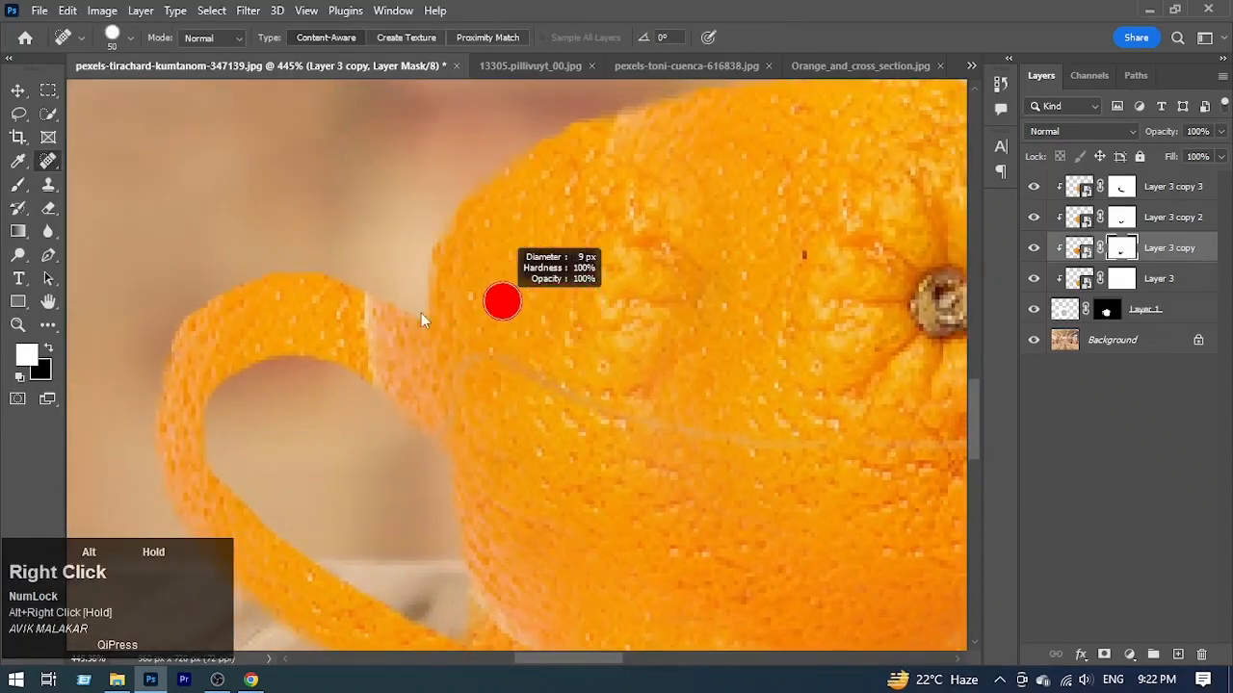
pyautogui.click(1078, 188)
pyautogui.click(1173, 654)
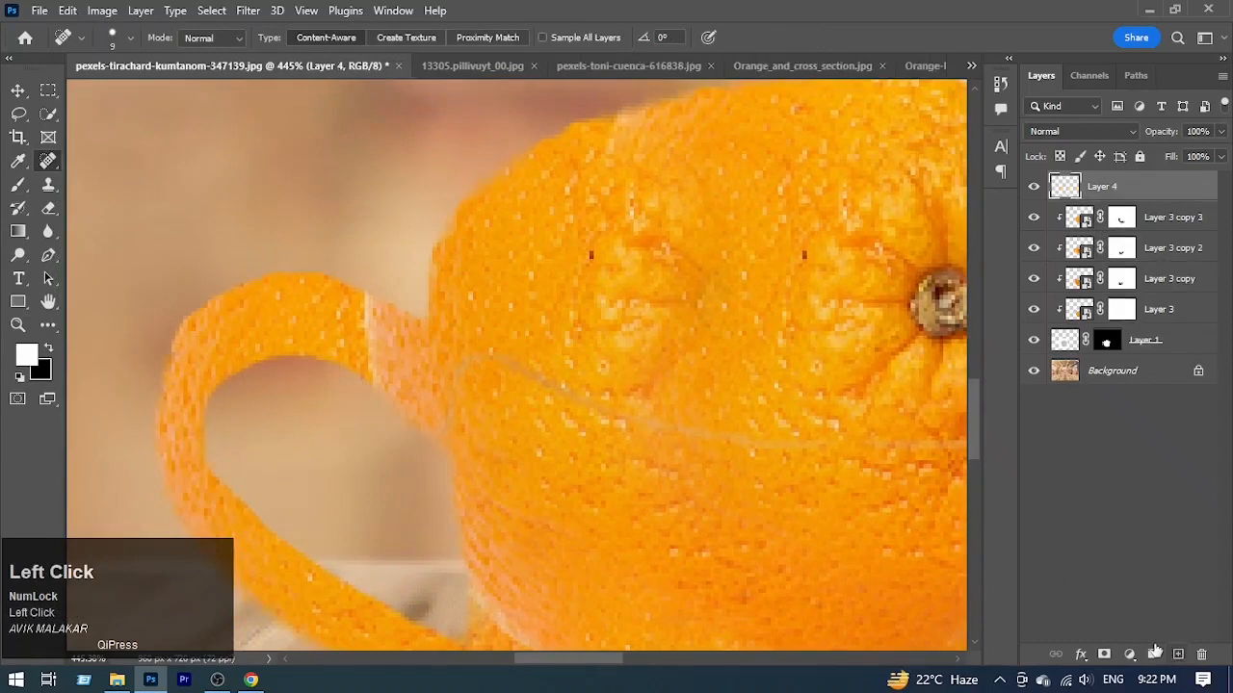
# Step: Enable Sample All Layers and heal the seams on the handle's upper end and the cup's upper-left body
pyautogui.keyDown('alt'); pyautogui.click(542, 306); pyautogui.keyUp('alt')
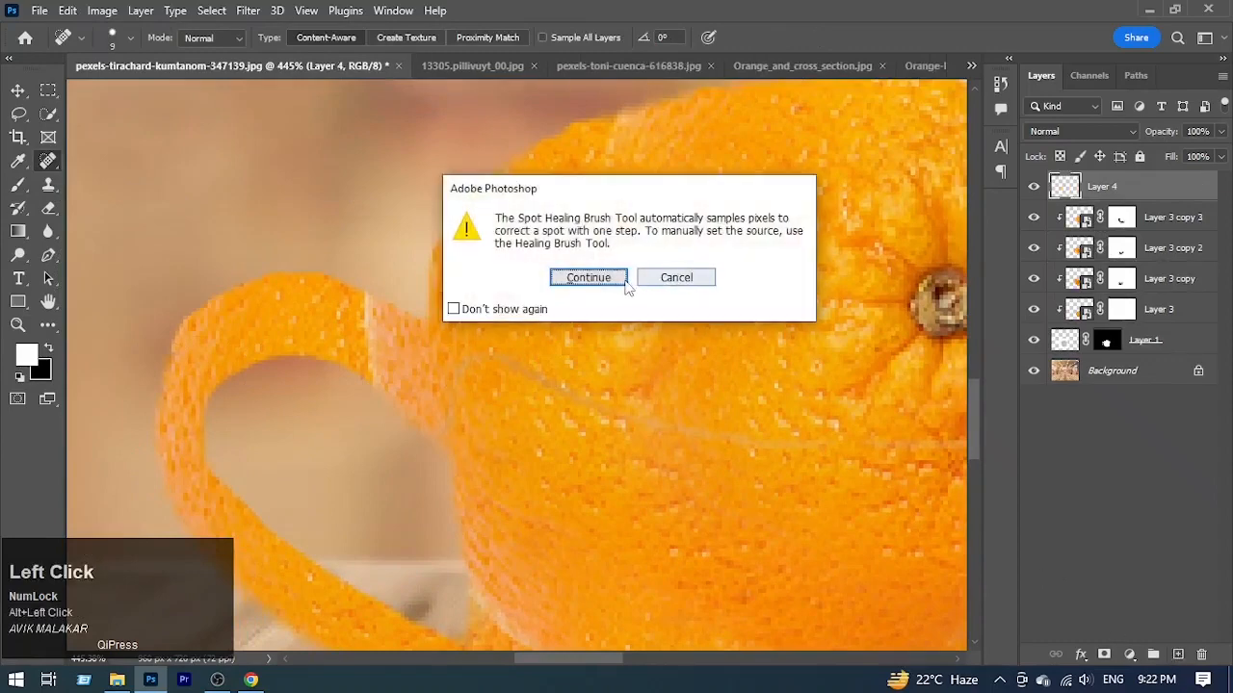
pyautogui.click(659, 281)
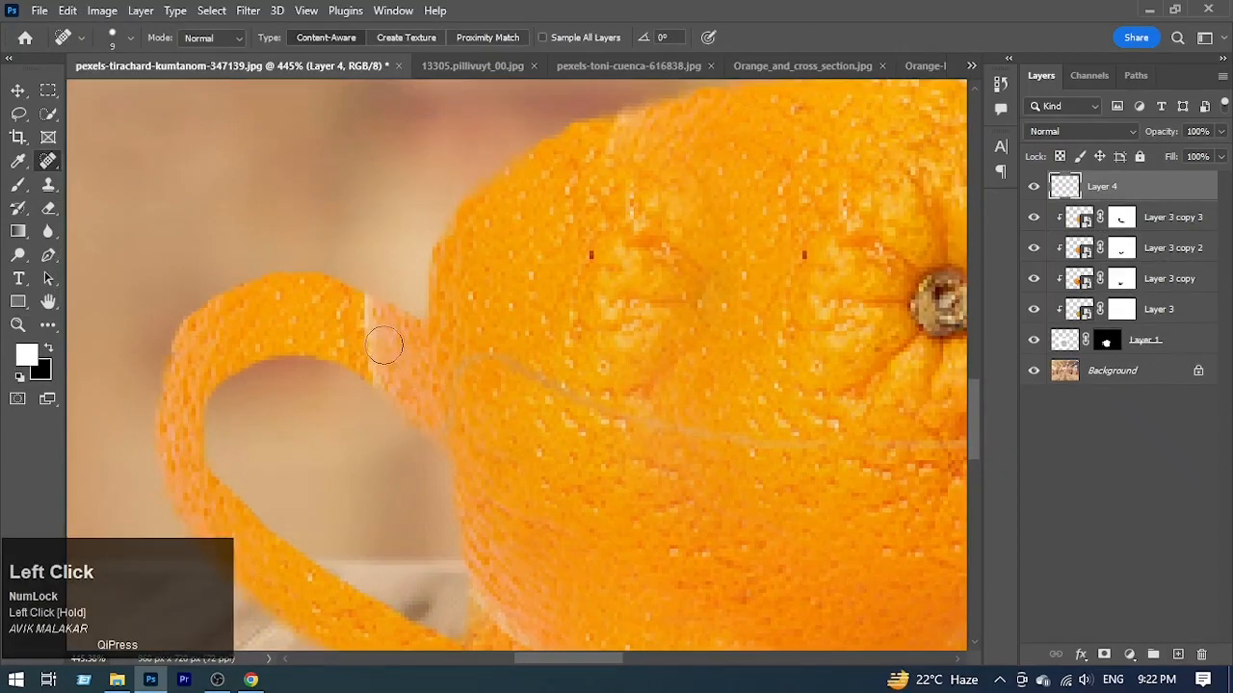
pyautogui.click(542, 36)
pyautogui.moveTo(366, 289)
pyautogui.mouseDown()
pyautogui.moveTo(402, 378)
pyautogui.moveTo(408, 360)
pyautogui.mouseUp()
pyautogui.hotkey('ctrl', 'space')
pyautogui.moveTo(631, 399)
pyautogui.mouseDown()
pyautogui.moveTo(566, 382)
pyautogui.moveTo(580, 387)
pyautogui.mouseUp()
pyautogui.moveTo(563, 500)
pyautogui.mouseDown()
pyautogui.moveTo(578, 520)
pyautogui.moveTo(475, 374)
pyautogui.mouseUp()
pyautogui.press('space')
pyautogui.moveTo(688, 462); pyautogui.dragTo(673, 479)
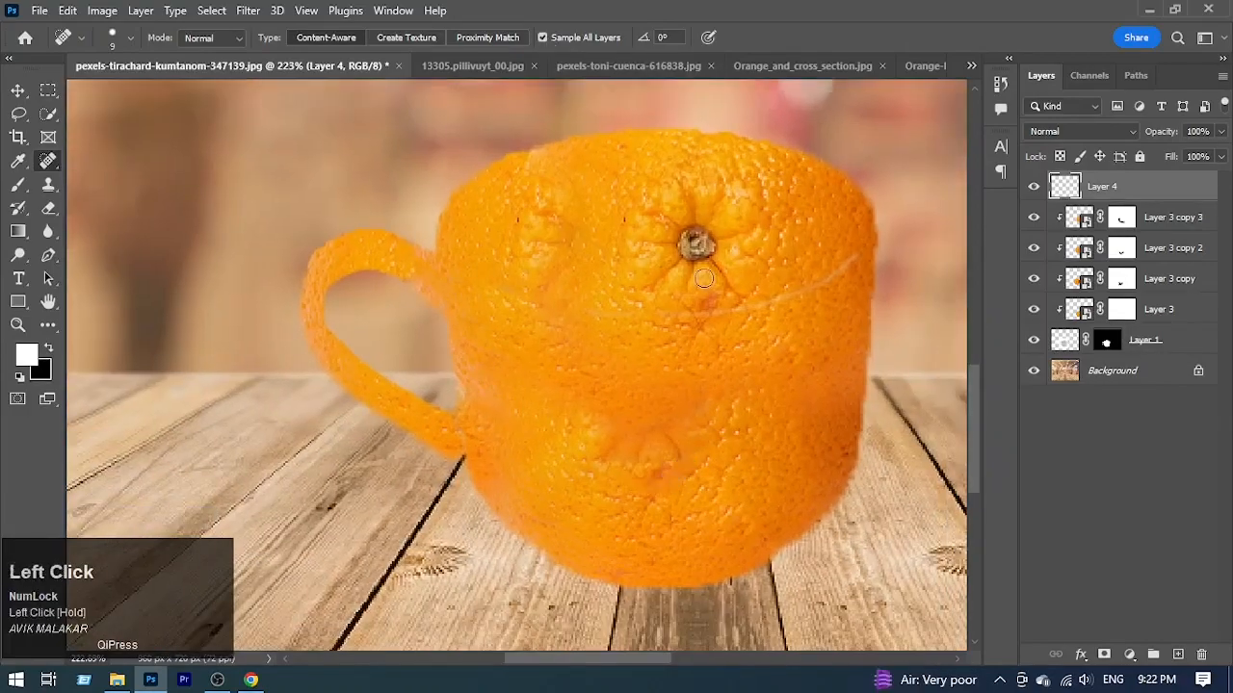
# Step: Enlarge the Spot Healing Brush to 50 px and heal over the orange's stem and the cup's lower-right body
pyautogui.keyDown('alt'); pyautogui.rightClick(704, 278); pyautogui.keyUp('alt')
pyautogui.keyDown('alt'); pyautogui.rightClick(696, 246); pyautogui.keyUp('alt')
pyautogui.click(696, 245)
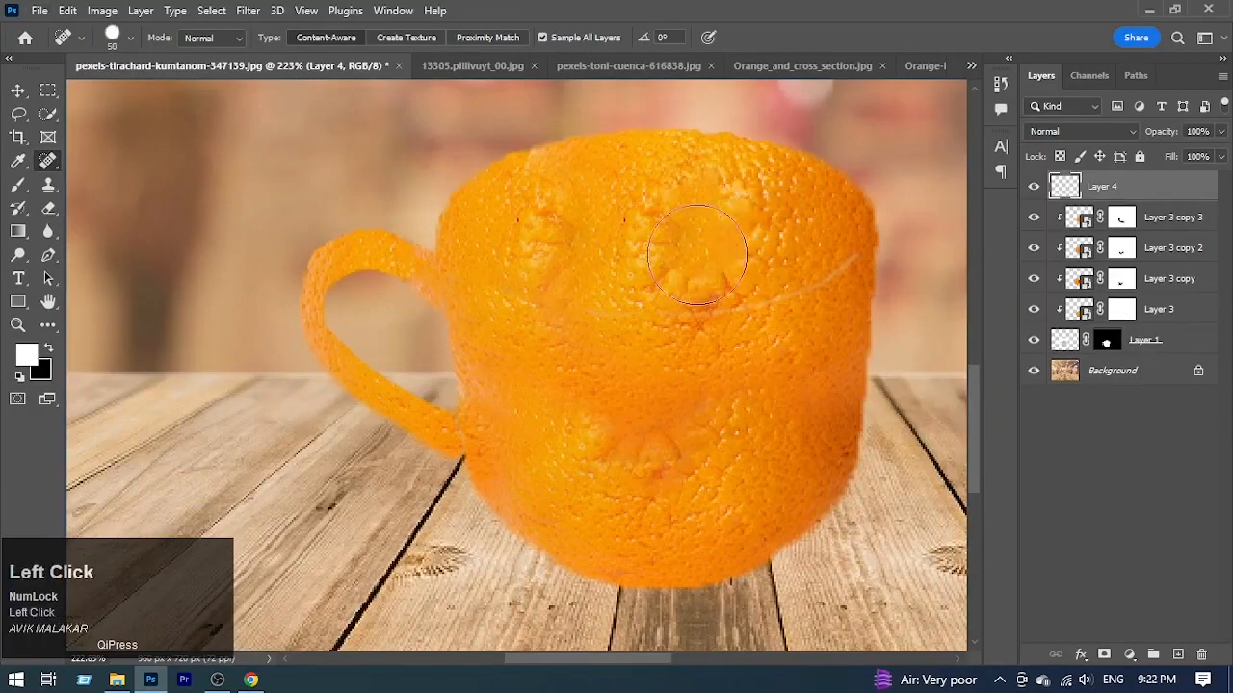
pyautogui.hotkey('ctrl', 'space')
pyautogui.moveTo(696, 245)
pyautogui.mouseDown()
pyautogui.moveTo(610, 319)
pyautogui.moveTo(629, 337)
pyautogui.moveTo(583, 355)
pyautogui.mouseUp()
pyautogui.moveTo(635, 395)
pyautogui.mouseDown()
pyautogui.moveTo(687, 405)
pyautogui.moveTo(605, 378)
pyautogui.moveTo(614, 388)
pyautogui.mouseUp()
pyautogui.click(670, 371)
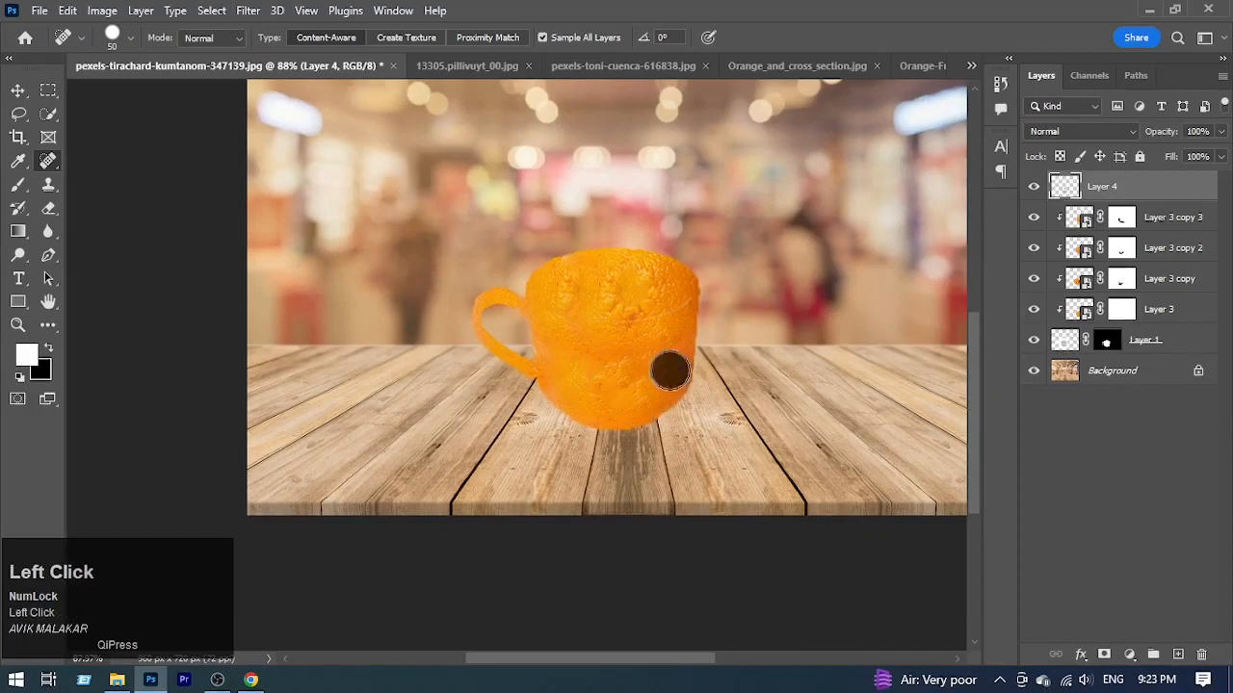
pyautogui.moveTo(673, 359)
pyautogui.mouseDown()
pyautogui.moveTo(655, 363)
pyautogui.moveTo(685, 391)
pyautogui.moveTo(663, 399)
pyautogui.moveTo(614, 377)
pyautogui.moveTo(564, 407)
pyautogui.moveTo(622, 468)
pyautogui.moveTo(568, 450)
pyautogui.moveTo(594, 389)
pyautogui.moveTo(594, 431)
pyautogui.mouseUp()
# Step: Convert Layer 4 and the four orange texture layers into one smart object and clip it to Layer 1
pyautogui.keyDown('shift'); pyautogui.click(1163, 314); pyautogui.keyUp('shift')
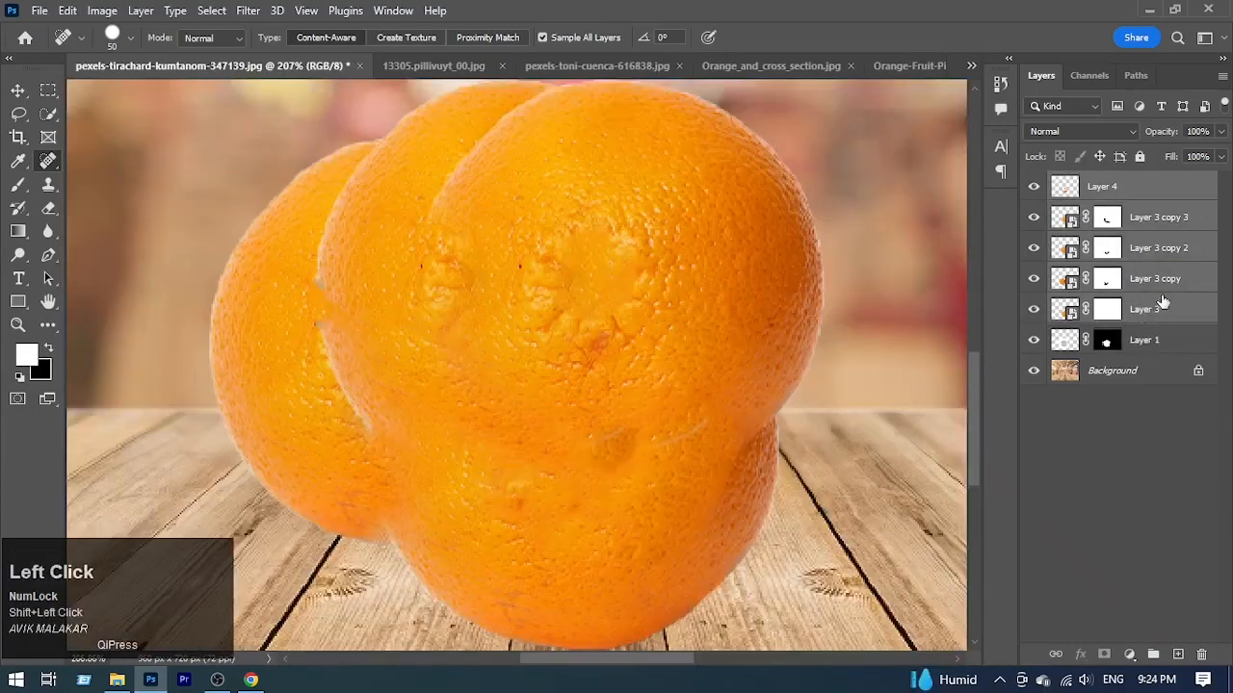
pyautogui.rightClick(1186, 280)
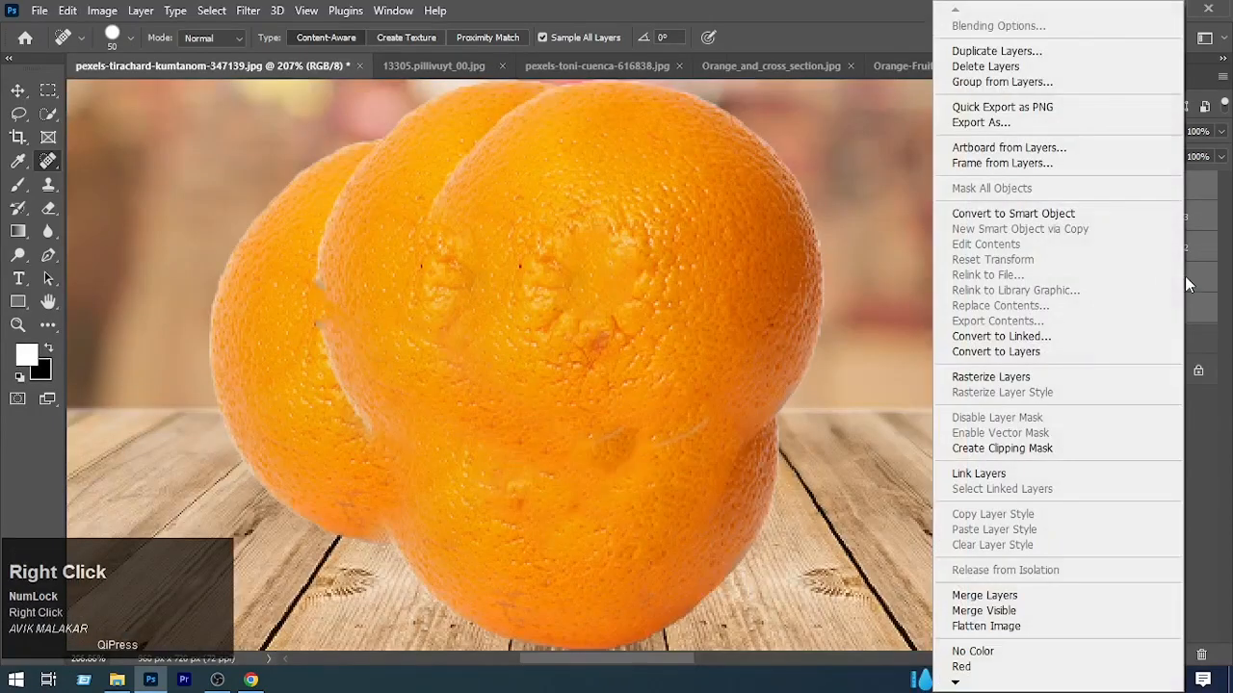
pyautogui.click(1013, 213)
pyautogui.keyDown('alt'); pyautogui.click(1079, 199); pyautogui.keyUp('alt')
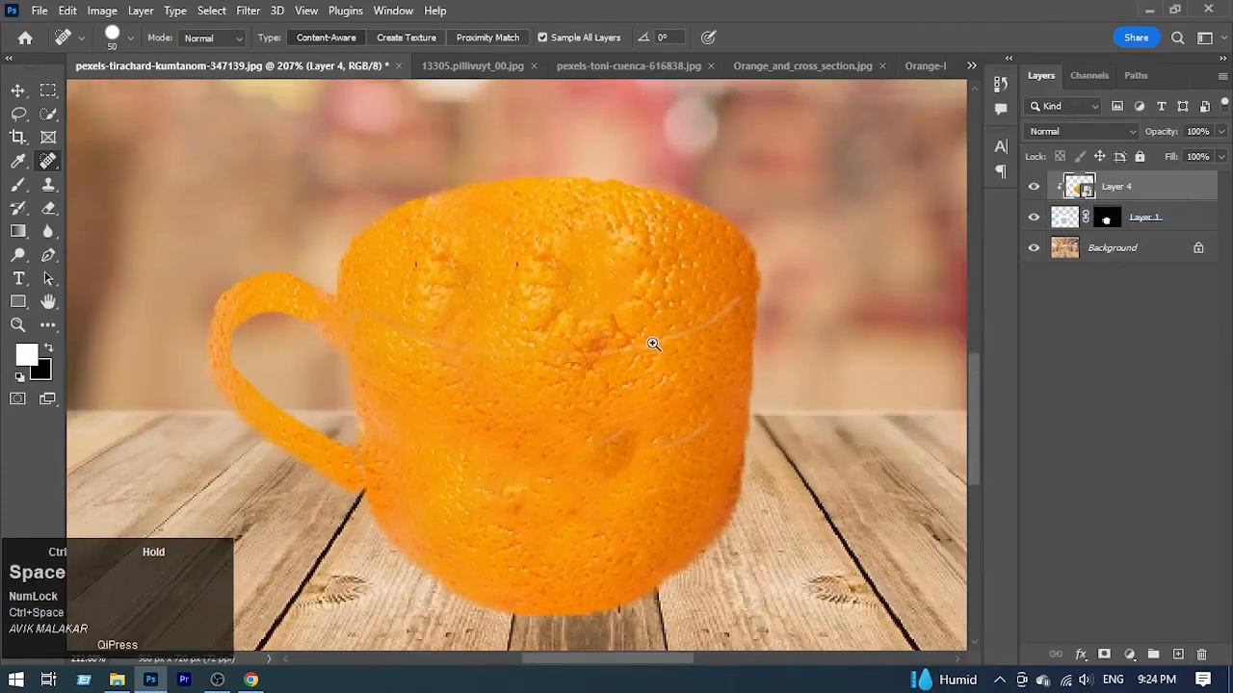
pyautogui.moveTo(652, 343); pyautogui.dragTo(622, 360)
# Step: Hide Layer 4 and draw a white ellipse with a 1 px black stroke, about 159 × 51 px, inside the cup's opening
pyautogui.click(1033, 186)
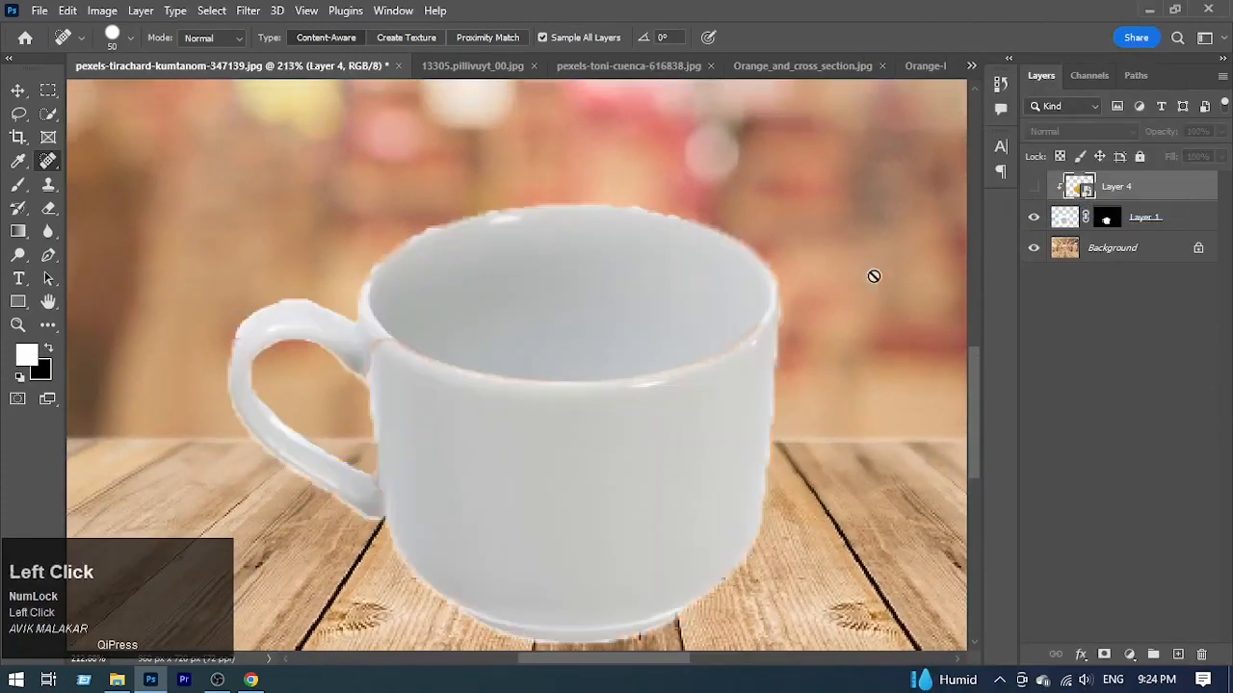
pyautogui.moveTo(568, 314); pyautogui.dragTo(627, 355)
pyautogui.moveTo(545, 310); pyautogui.dragTo(545, 347)
pyautogui.moveTo(17, 302); pyautogui.dragTo(93, 319)
pyautogui.moveTo(387, 254); pyautogui.dragTo(912, 421)
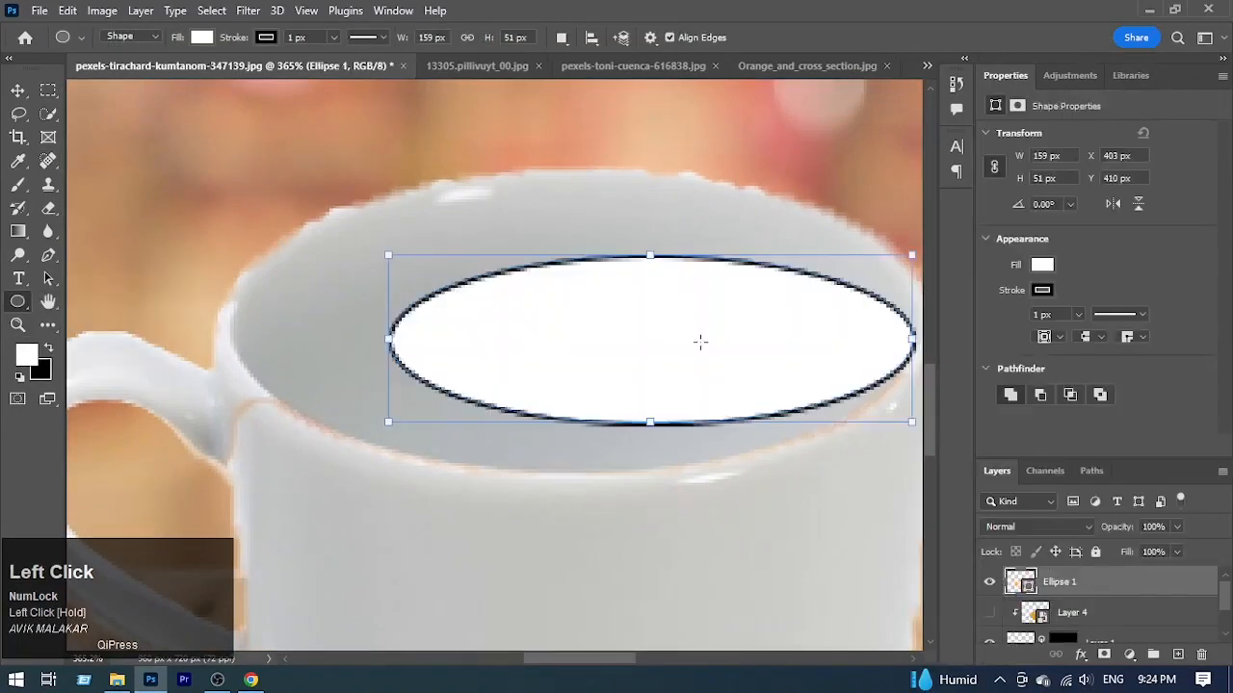
# Step: Extend the ellipse downward to a height of 58 px and close the Properties panel group
pyautogui.moveTo(662, 315); pyautogui.dragTo(605, 329)
pyautogui.moveTo(654, 371); pyautogui.dragTo(654, 383)
pyautogui.moveTo(663, 331)
pyautogui.mouseDown()
pyautogui.moveTo(637, 334)
pyautogui.moveTo(664, 333)
pyautogui.mouseUp()
pyautogui.hotkey('ctrl', 'z')
pyautogui.click(1222, 75)
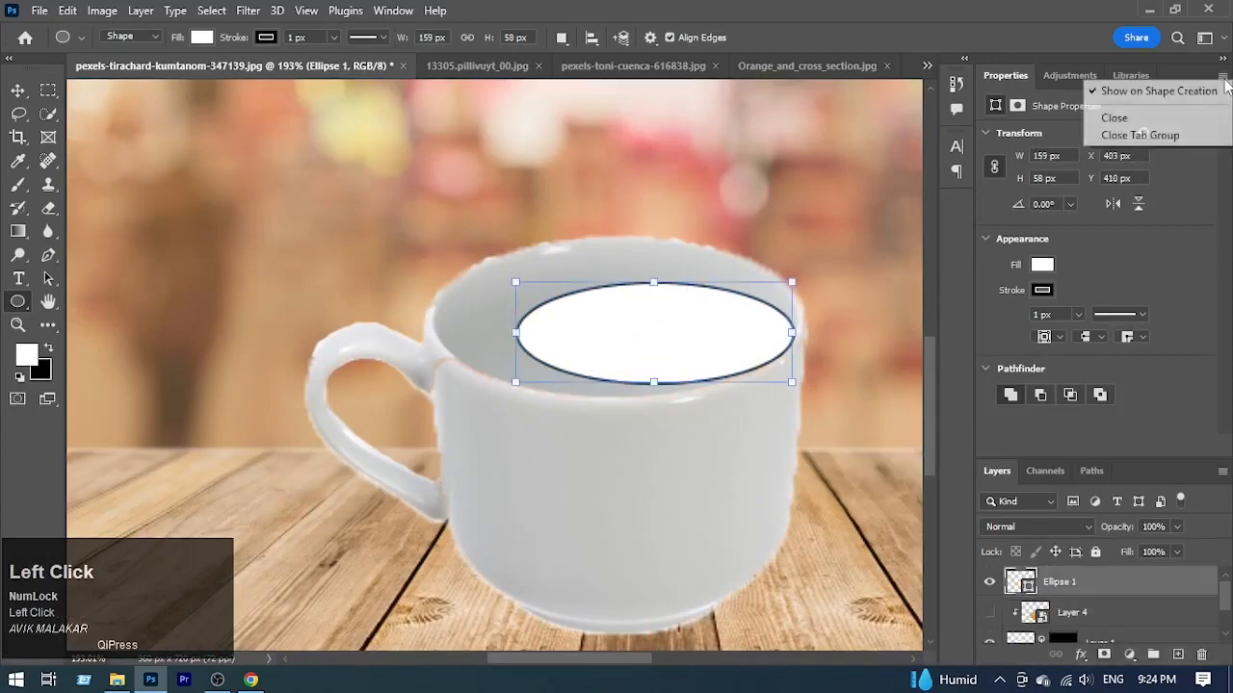
pyautogui.click(1140, 135)
# Step: Stretch the ellipse to 211 × 91 px so it covers the cup's rim, and show Layer 4 again
pyautogui.moveTo(654, 282); pyautogui.dragTo(653, 246)
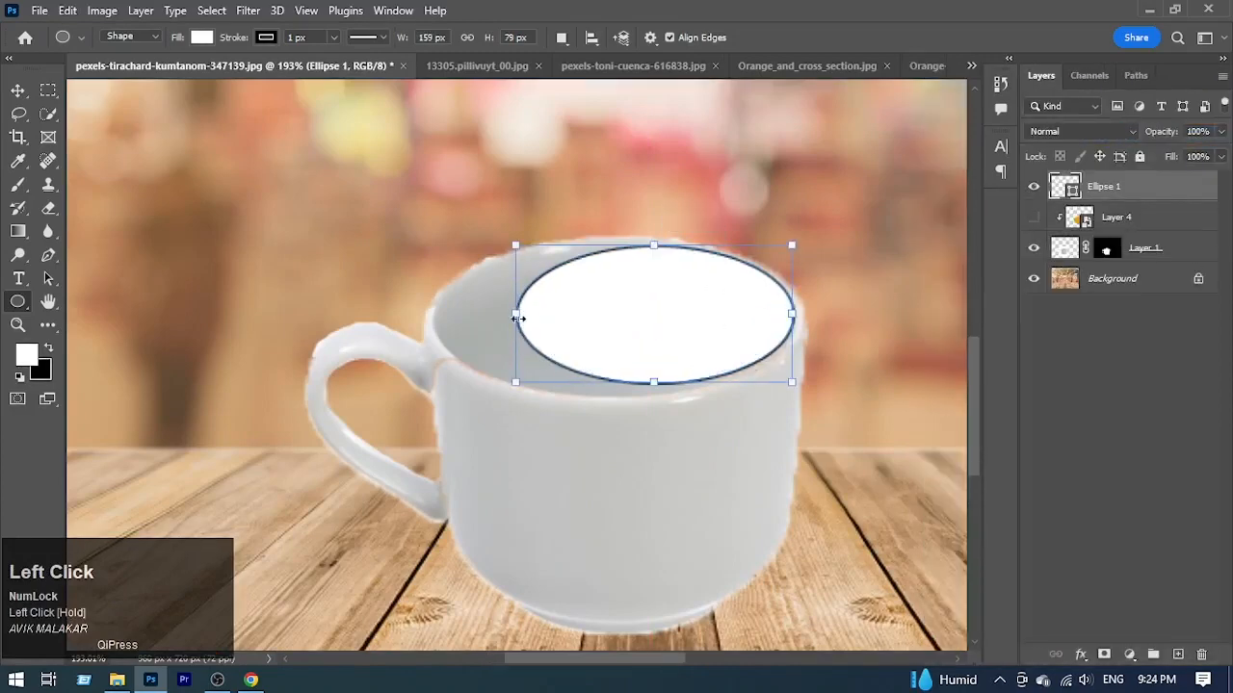
pyautogui.moveTo(518, 318); pyautogui.dragTo(437, 318)
pyautogui.moveTo(613, 382); pyautogui.dragTo(614, 392)
pyautogui.moveTo(613, 245); pyautogui.dragTo(616, 239)
pyautogui.moveTo(794, 318); pyautogui.dragTo(802, 318)
pyautogui.moveTo(437, 318); pyautogui.dragTo(432, 318)
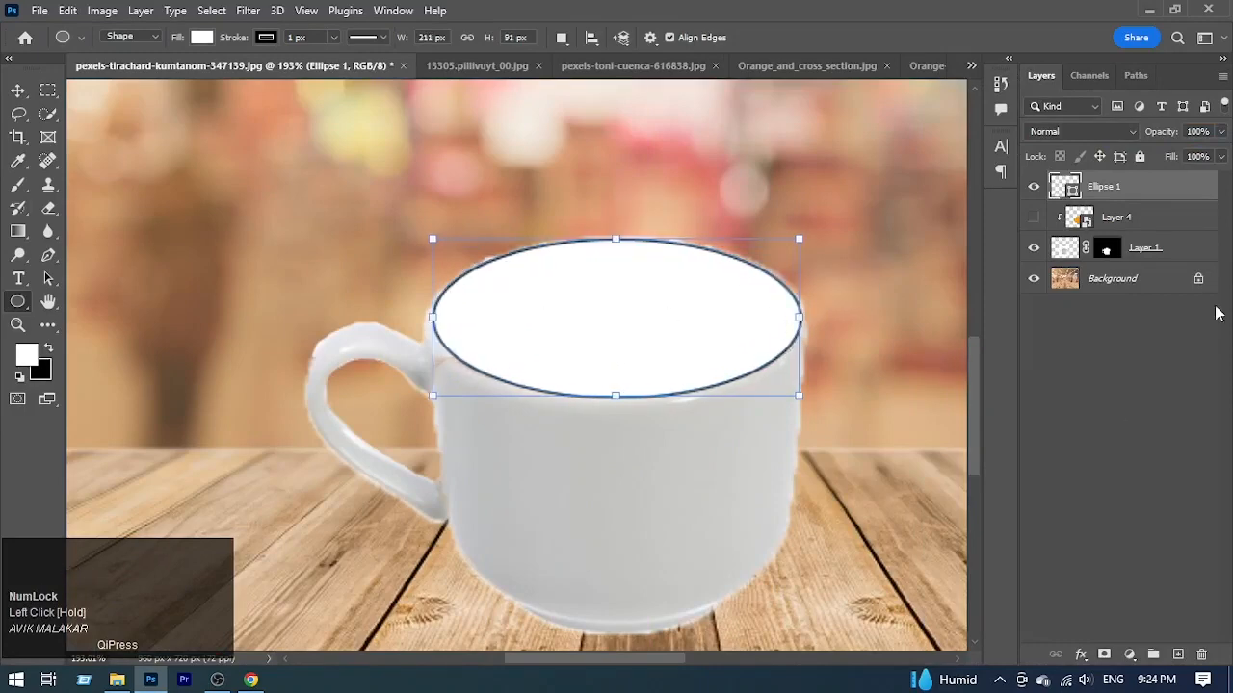
pyautogui.click(1033, 217)
# Step: Quick-select the cut orange slice in Orange_and_cross_section.jpg and copy it into the cup composition above Ellipse 1
pyautogui.click(477, 65)
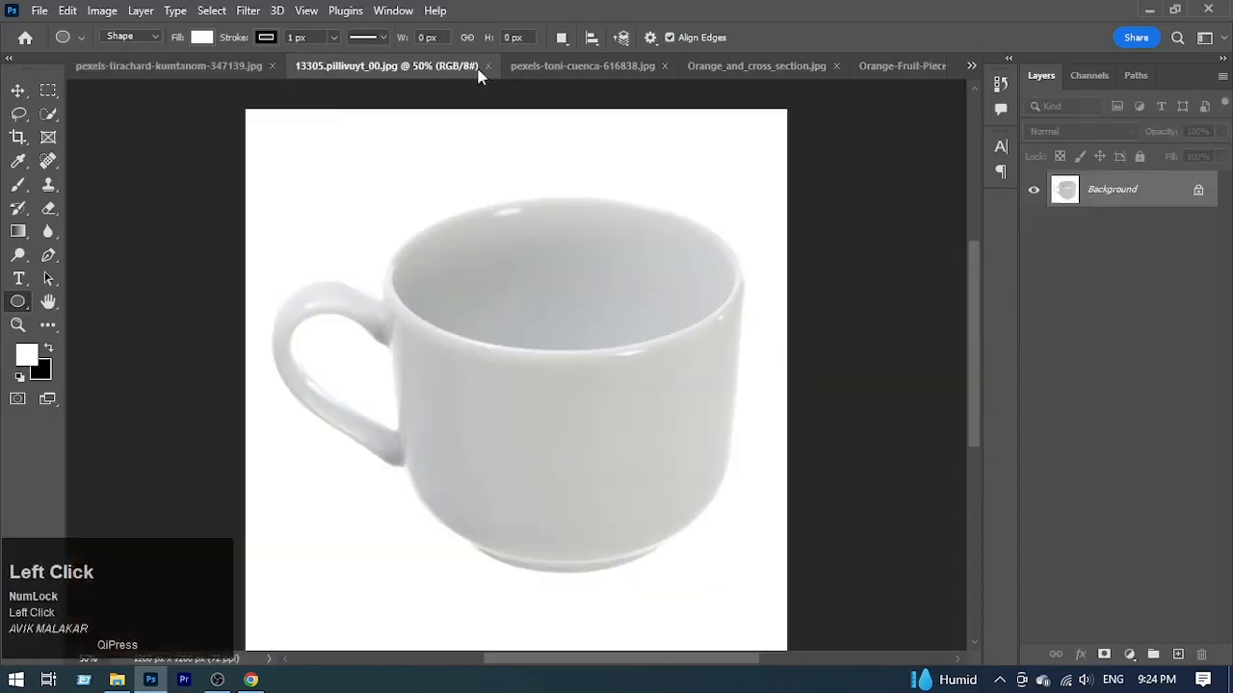
pyautogui.click(621, 65)
pyautogui.click(777, 73)
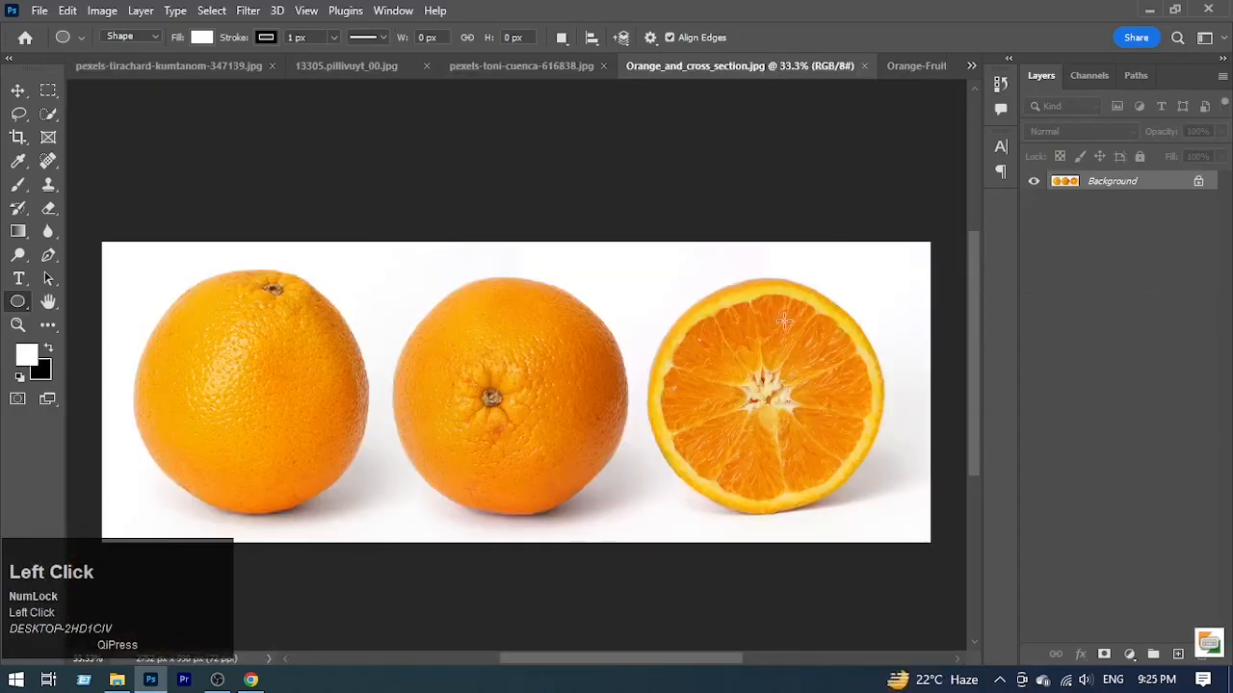
pyautogui.moveTo(749, 386); pyautogui.dragTo(639, 410)
pyautogui.click(51, 115)
pyautogui.click(89, 132)
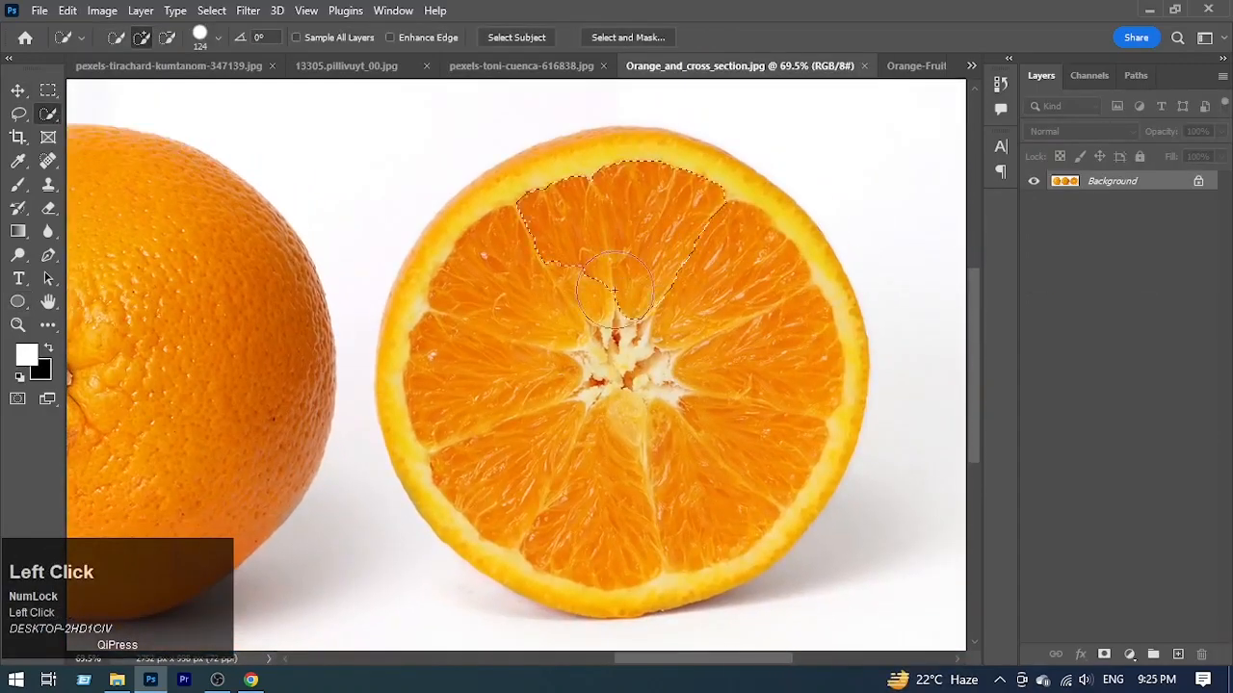
pyautogui.moveTo(641, 282); pyautogui.dragTo(680, 475)
pyautogui.hotkey('ctrl', 'c')
pyautogui.click(183, 66)
pyautogui.hotkey('ctrl', 'v')
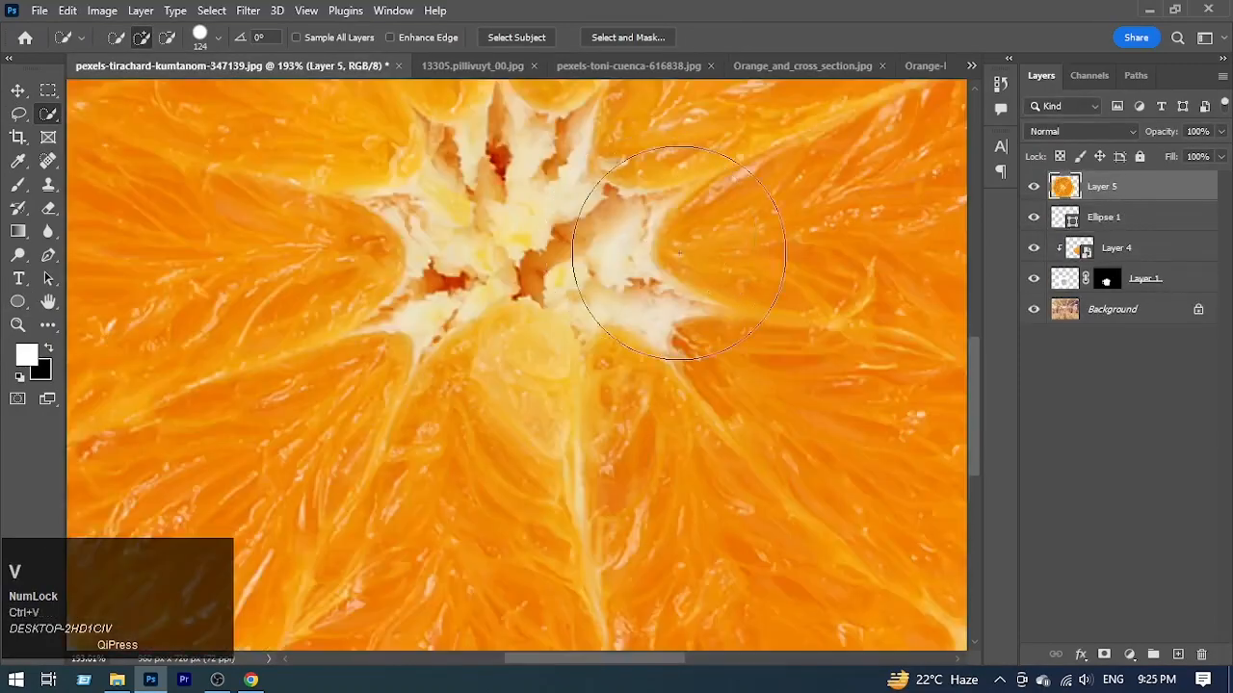
# Step: Move the pasted slice over the cup's opening and scale it to about 26.78% width and 13.06% height
pyautogui.moveTo(718, 237); pyautogui.dragTo(626, 287)
pyautogui.moveTo(718, 232); pyautogui.dragTo(690, 312)
pyautogui.hotkey('ctrl', 't')
pyautogui.moveTo(828, 311); pyautogui.dragTo(657, 312)
pyautogui.click(655, 325)
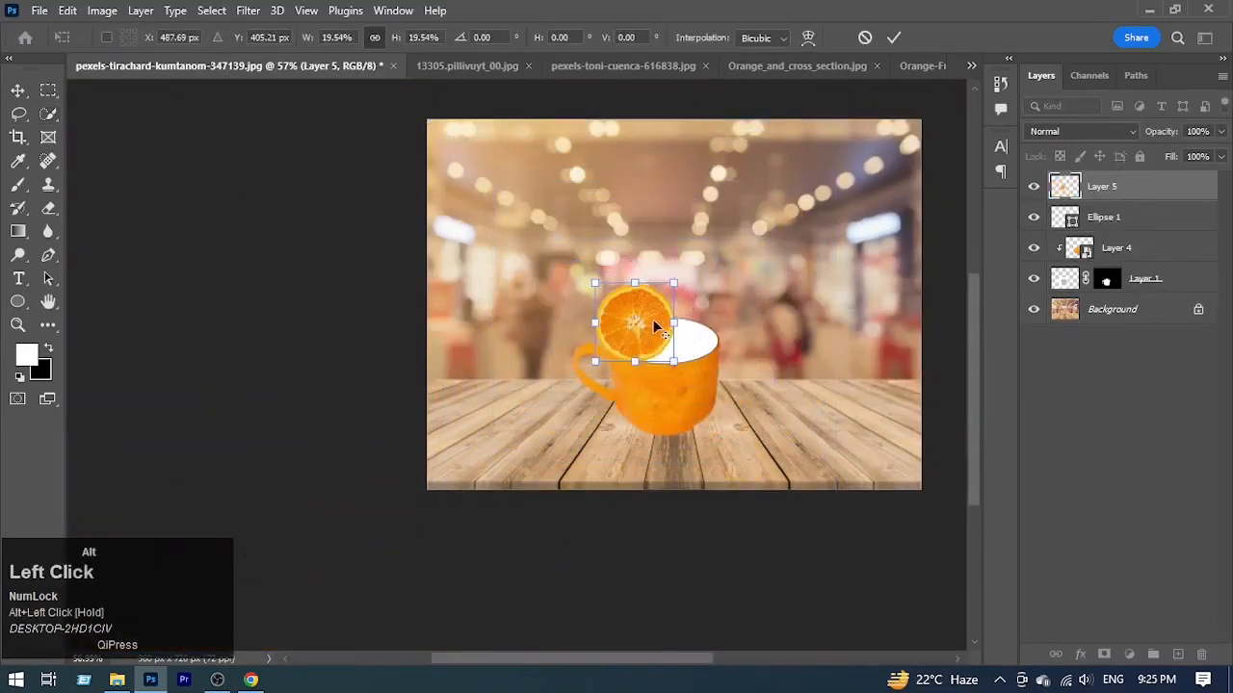
pyautogui.moveTo(644, 333); pyautogui.dragTo(719, 339)
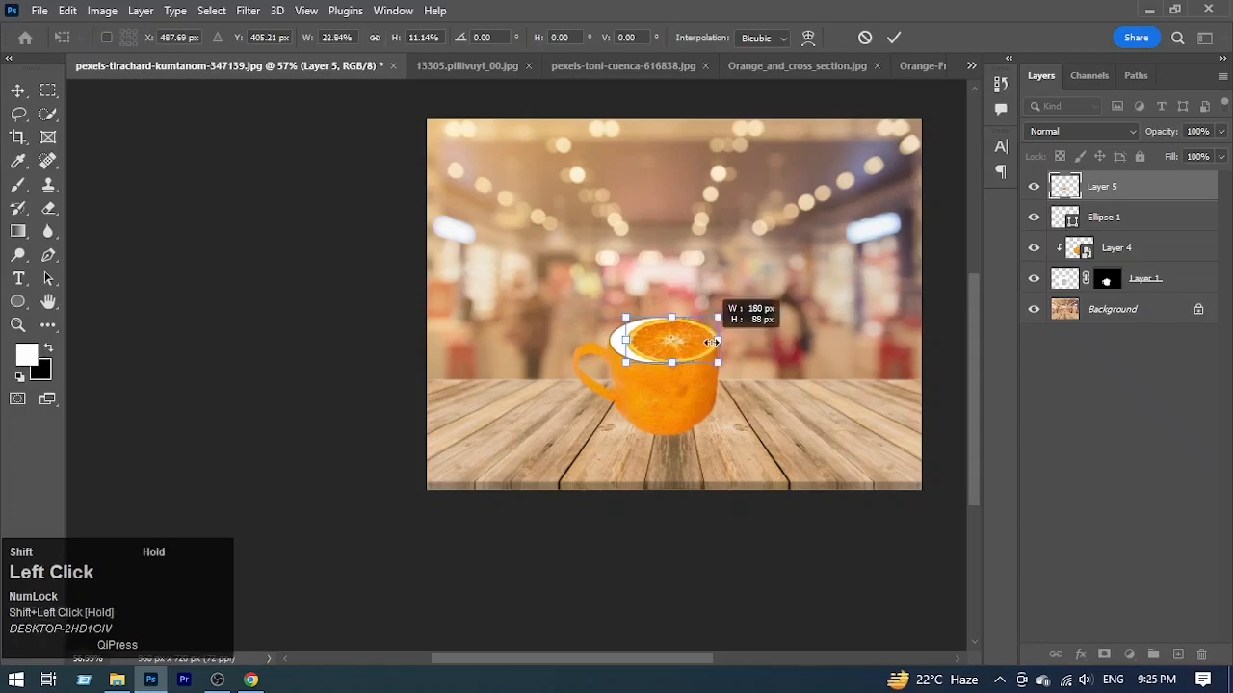
pyautogui.moveTo(625, 340); pyautogui.dragTo(610, 340)
# Step: Refine the slice to 28.05% width and 13.29% height, nudge it onto the rim, and clip it to Ellipse 1
pyautogui.moveTo(689, 347); pyautogui.dragTo(765, 404)
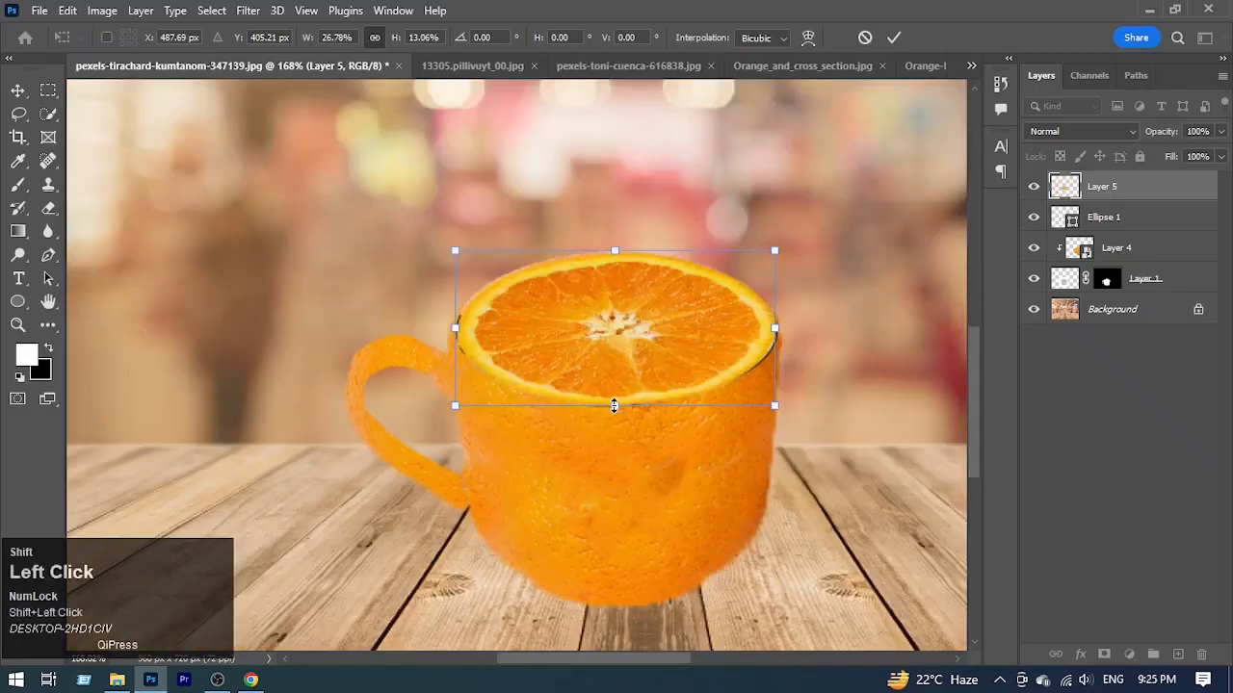
pyautogui.moveTo(615, 405); pyautogui.dragTo(614, 408)
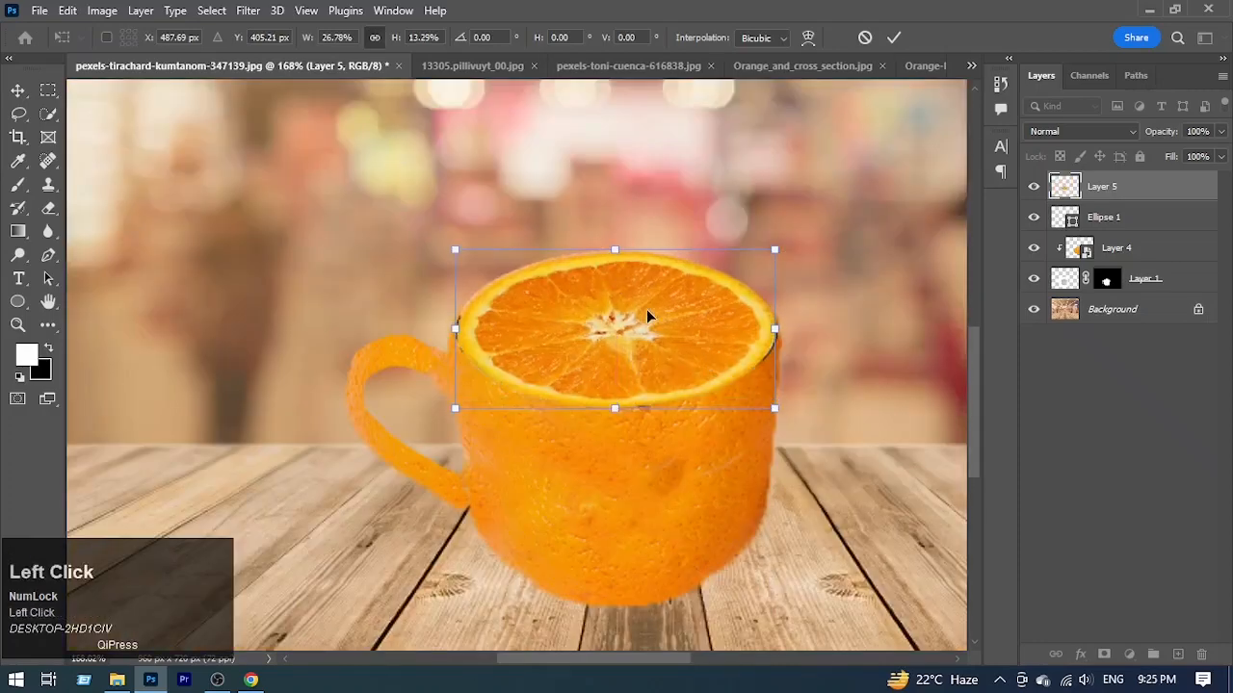
pyautogui.press('Up')
pyautogui.press('Down')
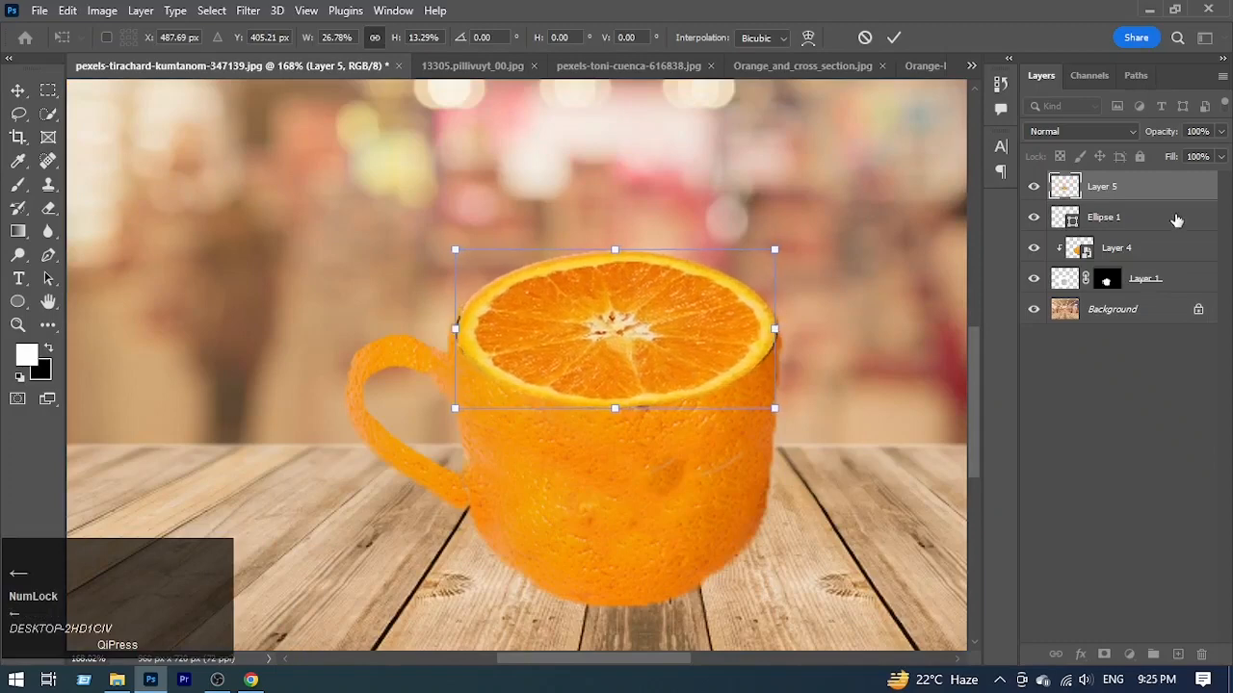
pyautogui.moveTo(775, 329); pyautogui.dragTo(782, 331)
pyautogui.moveTo(454, 329); pyautogui.dragTo(448, 329)
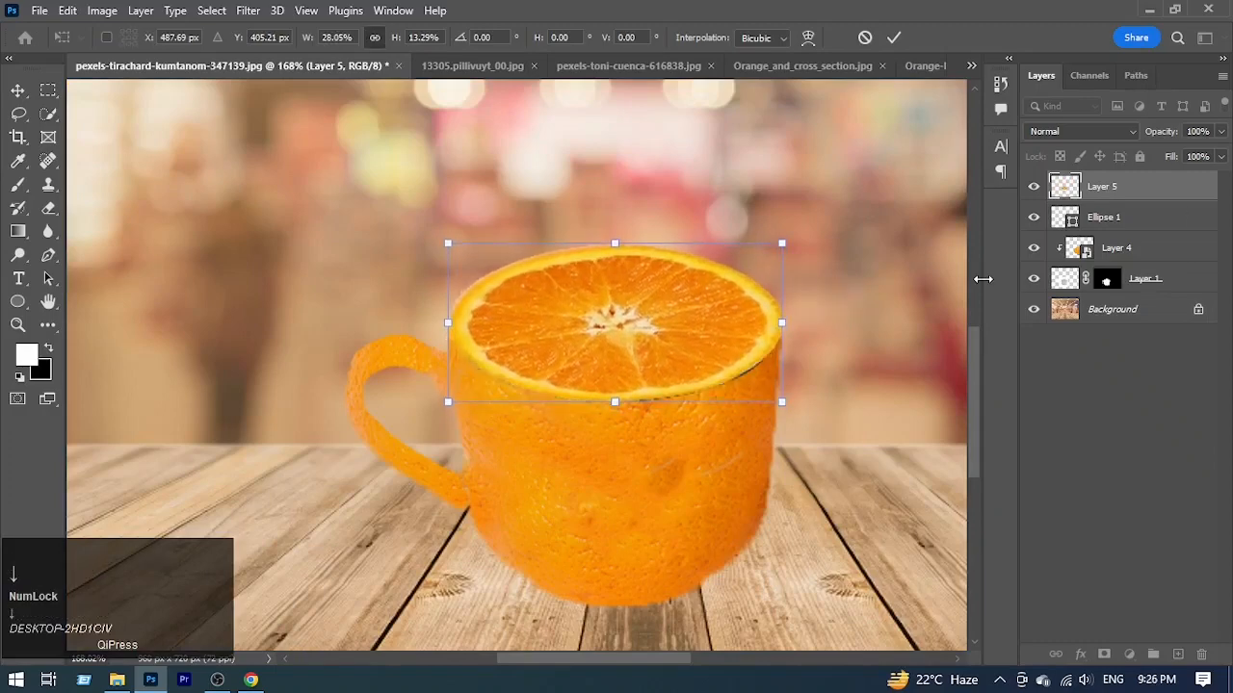
pyautogui.keyDown('alt'); pyautogui.click(1146, 198); pyautogui.keyUp('alt')
# Step: Open the fill color of Ellipse 1 and accept it as white (ffffff)
pyautogui.click(1163, 225)
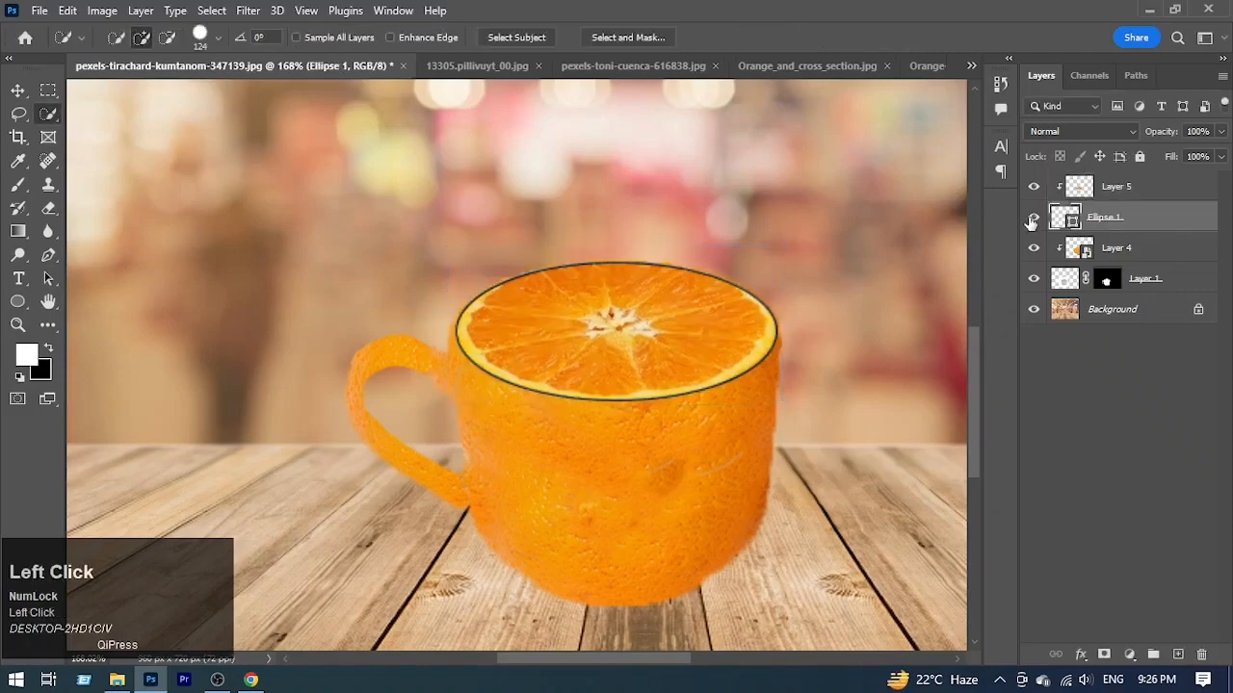
pyautogui.doubleClick(1048, 230)
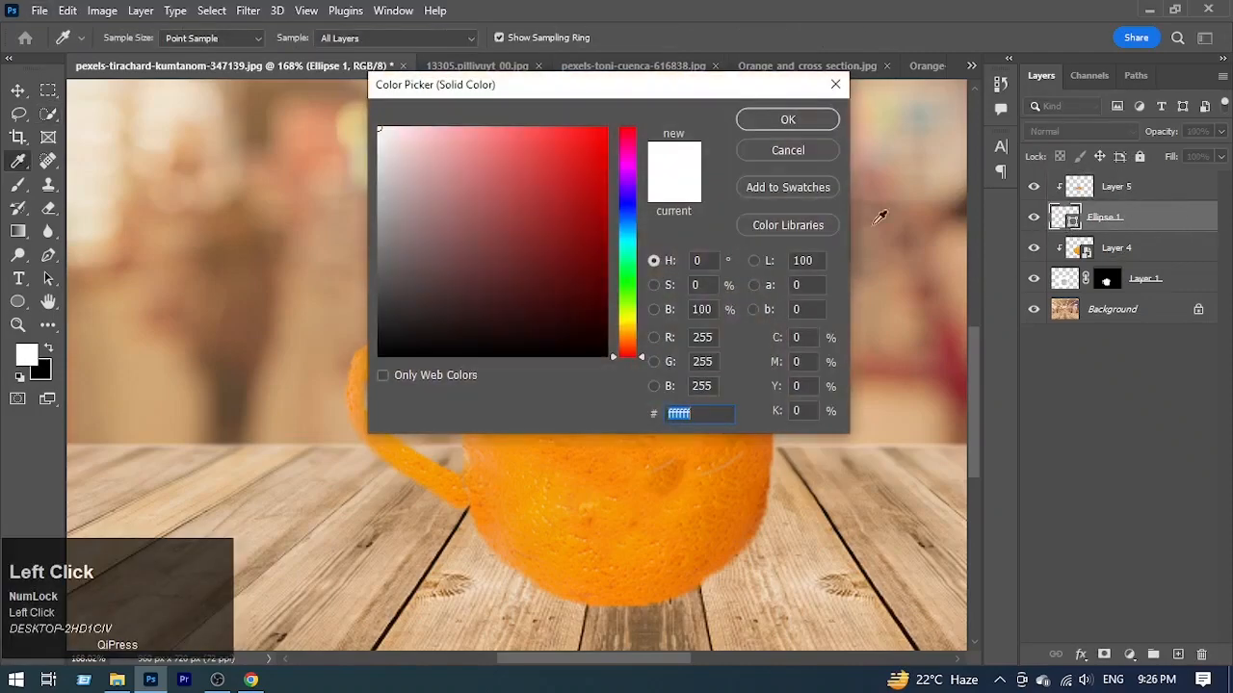
pyautogui.click(790, 119)
pyautogui.doubleClick(1067, 222)
pyautogui.click(786, 119)
# Step: Remove the stroke from Ellipse 1 with the slice layer temporarily hidden, and show Layer 5 again
pyautogui.moveTo(630, 327)
pyautogui.mouseDown()
pyautogui.moveTo(598, 335)
pyautogui.moveTo(621, 333)
pyautogui.mouseUp()
pyautogui.click(1032, 187)
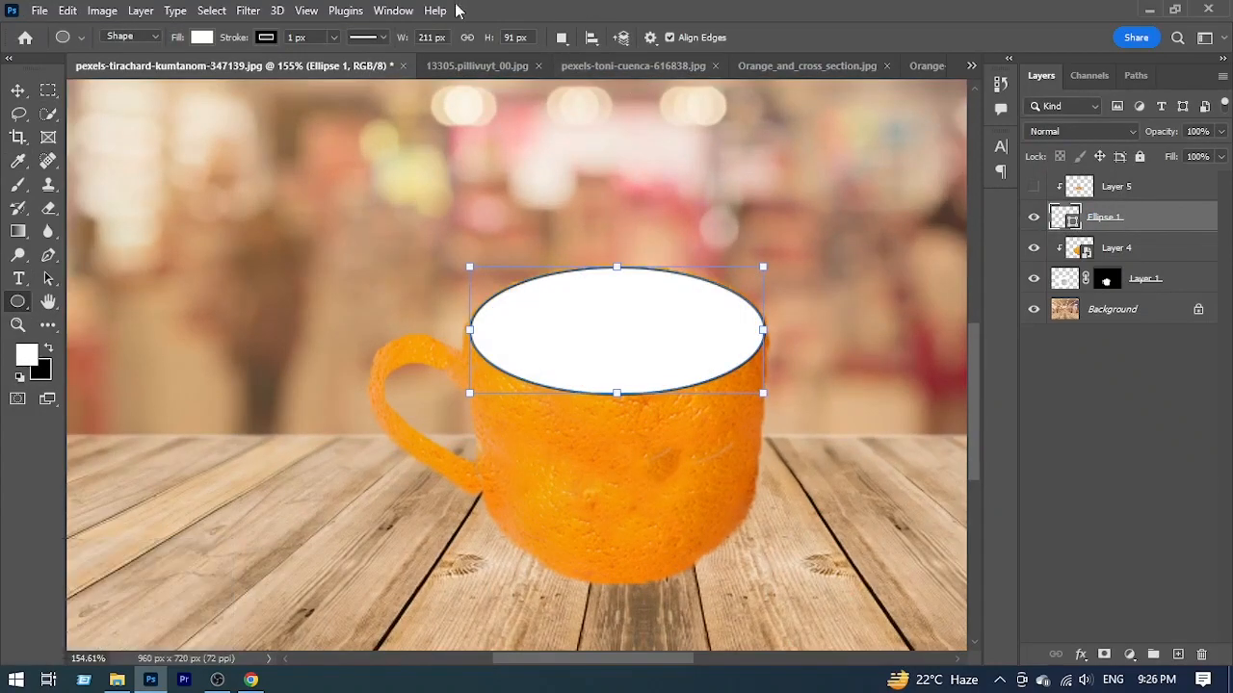
pyautogui.click(266, 37)
pyautogui.click(157, 60)
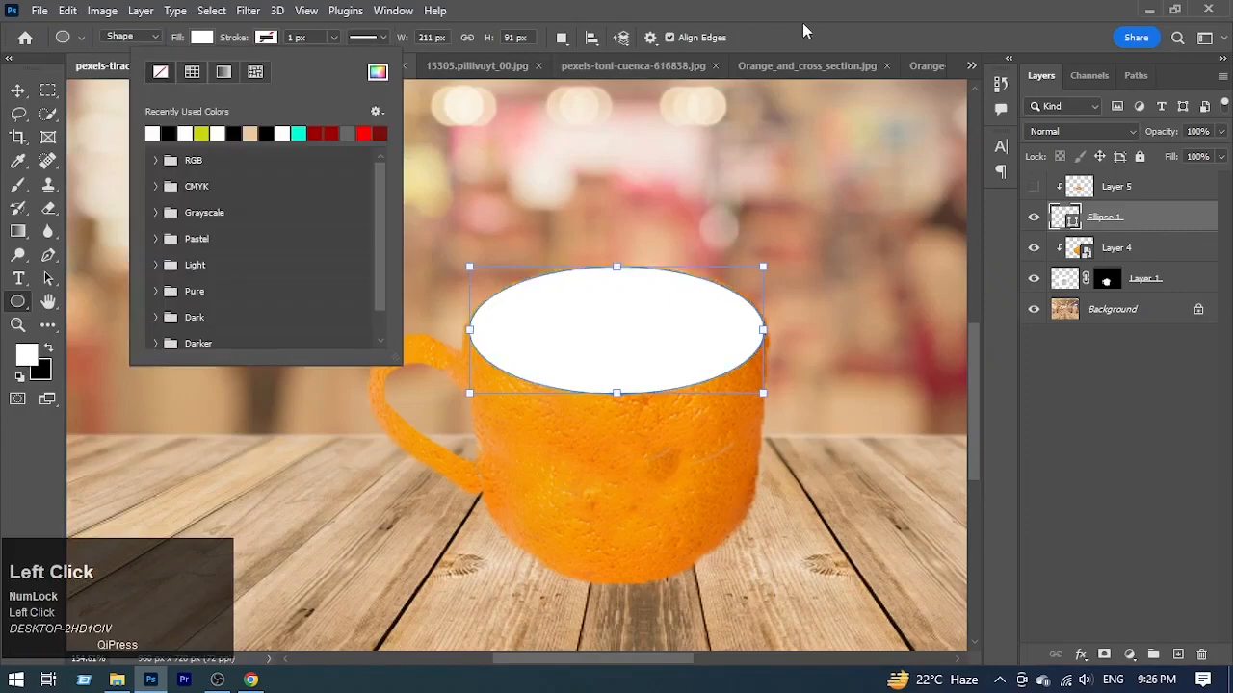
pyautogui.click(1034, 186)
pyautogui.click(1192, 413)
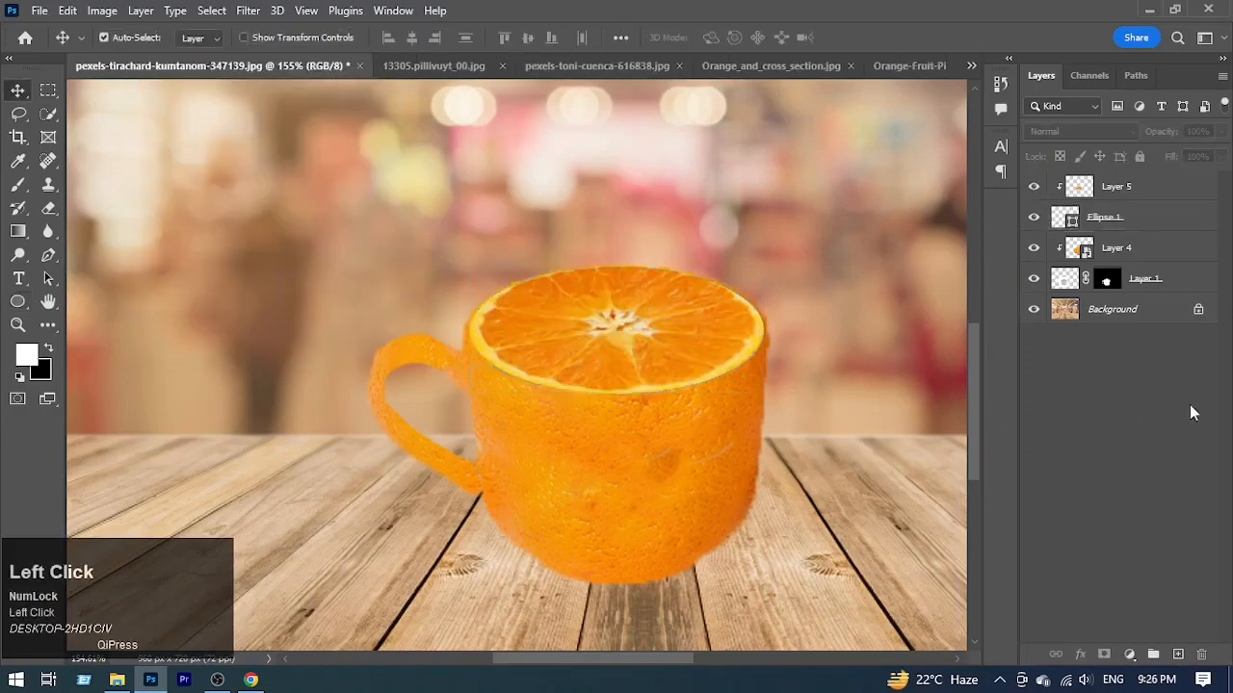
# Step: Slightly reduce the height of the orange slice in Layer 5 so its rind fits the cup's rim
pyautogui.moveTo(633, 346); pyautogui.dragTo(640, 350)
pyautogui.click(667, 347)
pyautogui.hotkey('ctrl', 't')
pyautogui.moveTo(617, 251); pyautogui.dragTo(614, 258)
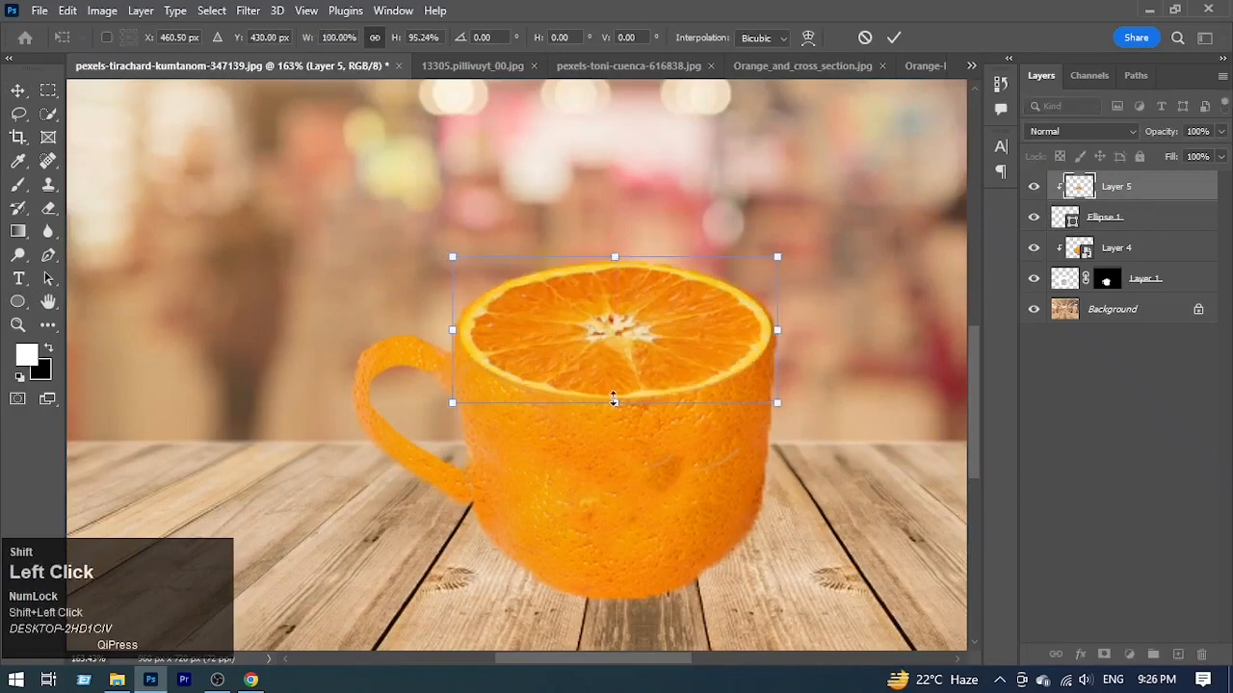
pyautogui.moveTo(615, 402); pyautogui.dragTo(547, 375)
pyautogui.click(894, 37)
# Step: Convert all four cup layers above the Background into one Smart Object and shift the cup slightly down and right on the table
pyautogui.hotkey('ctrl', 'space')
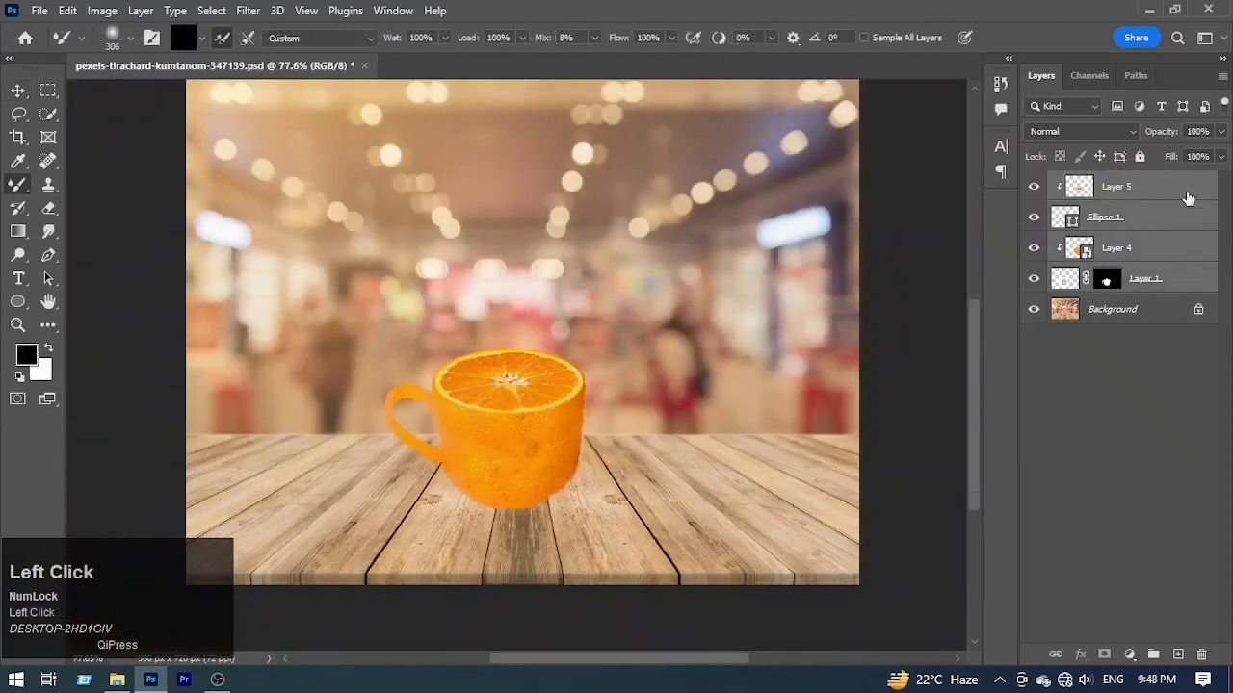
pyautogui.click(1189, 193)
pyautogui.keyDown('shift'); pyautogui.click(1203, 274); pyautogui.keyUp('shift')
pyautogui.rightClick(1161, 244)
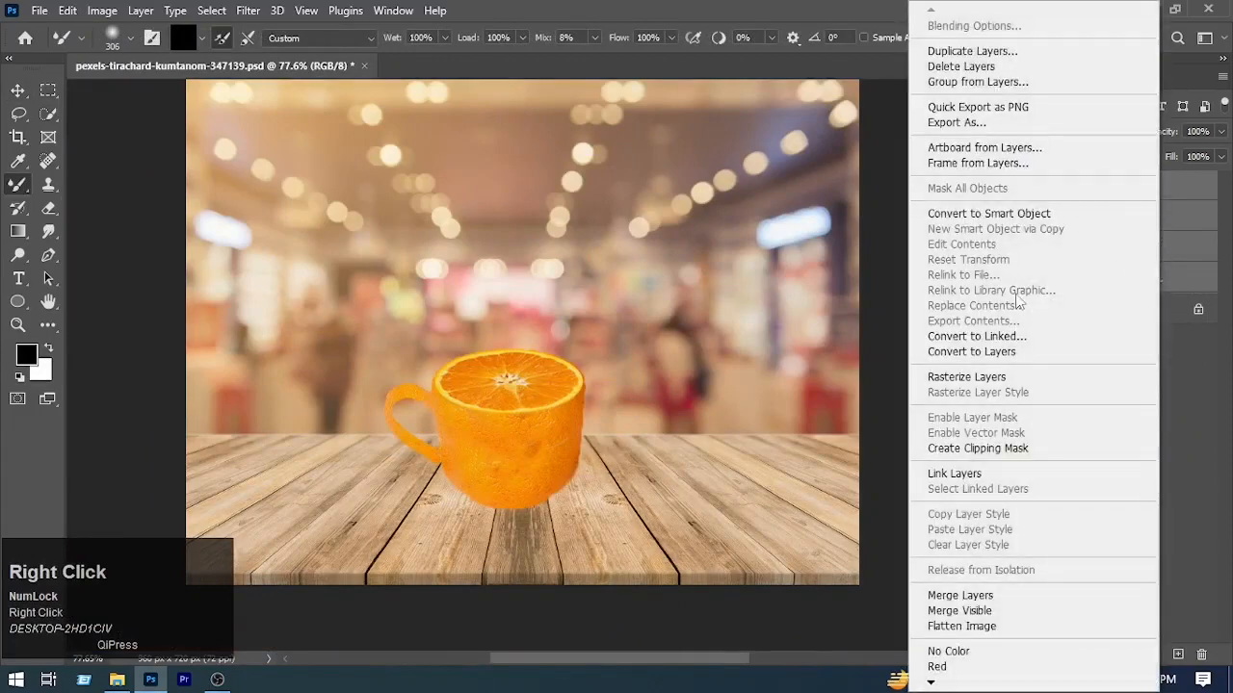
pyautogui.click(992, 214)
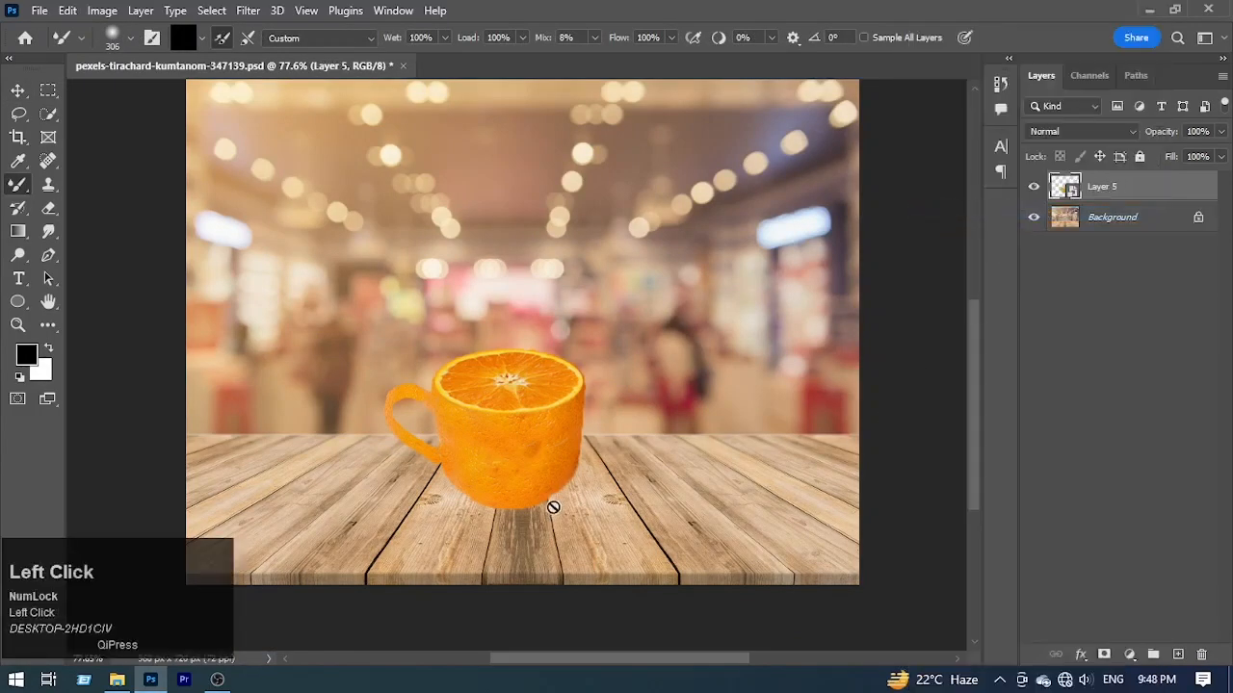
pyautogui.press('v')
pyautogui.moveTo(520, 472); pyautogui.dragTo(526, 479)
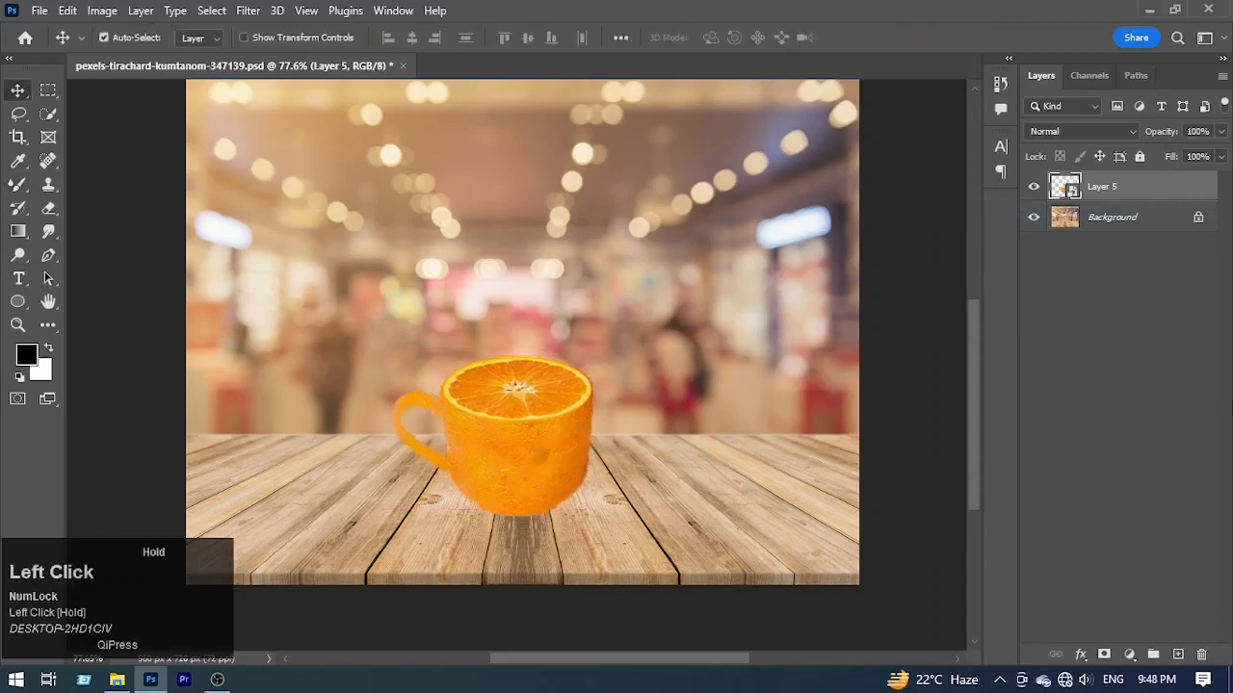
# Step: Add a new layer beneath the cup and paint a black shadow dab under its base with a 56 px Mixer Brush
pyautogui.click(1177, 655)
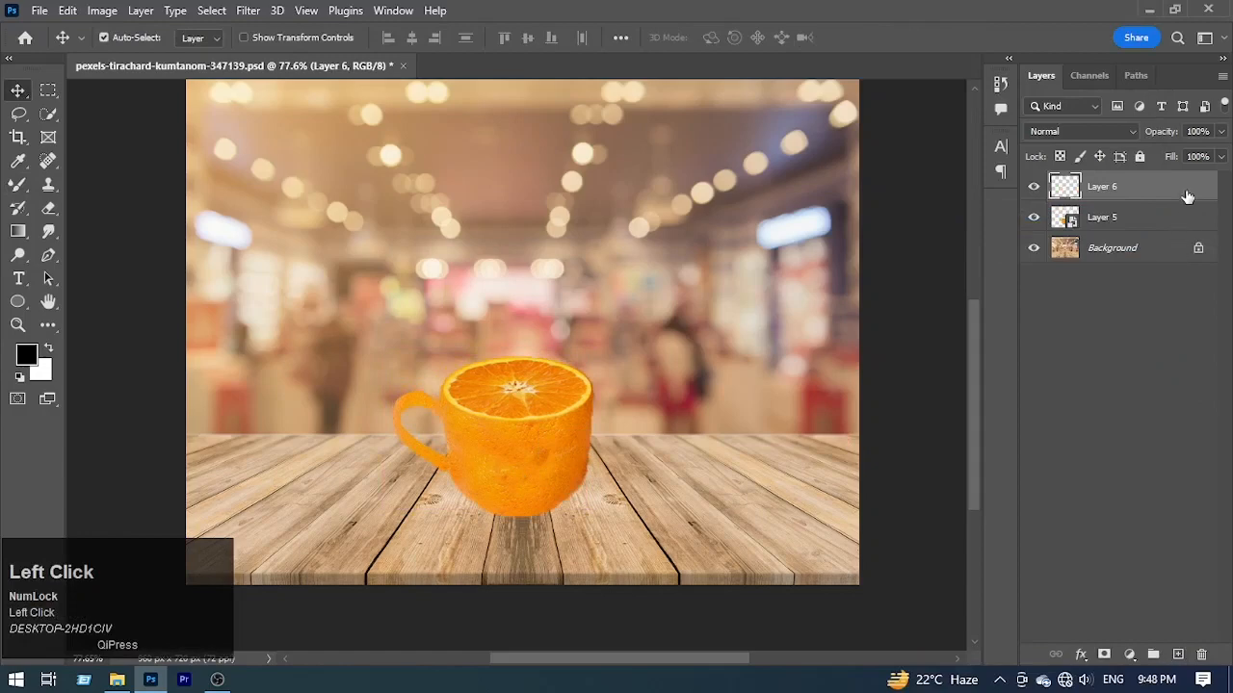
pyautogui.moveTo(1188, 196); pyautogui.dragTo(1189, 231)
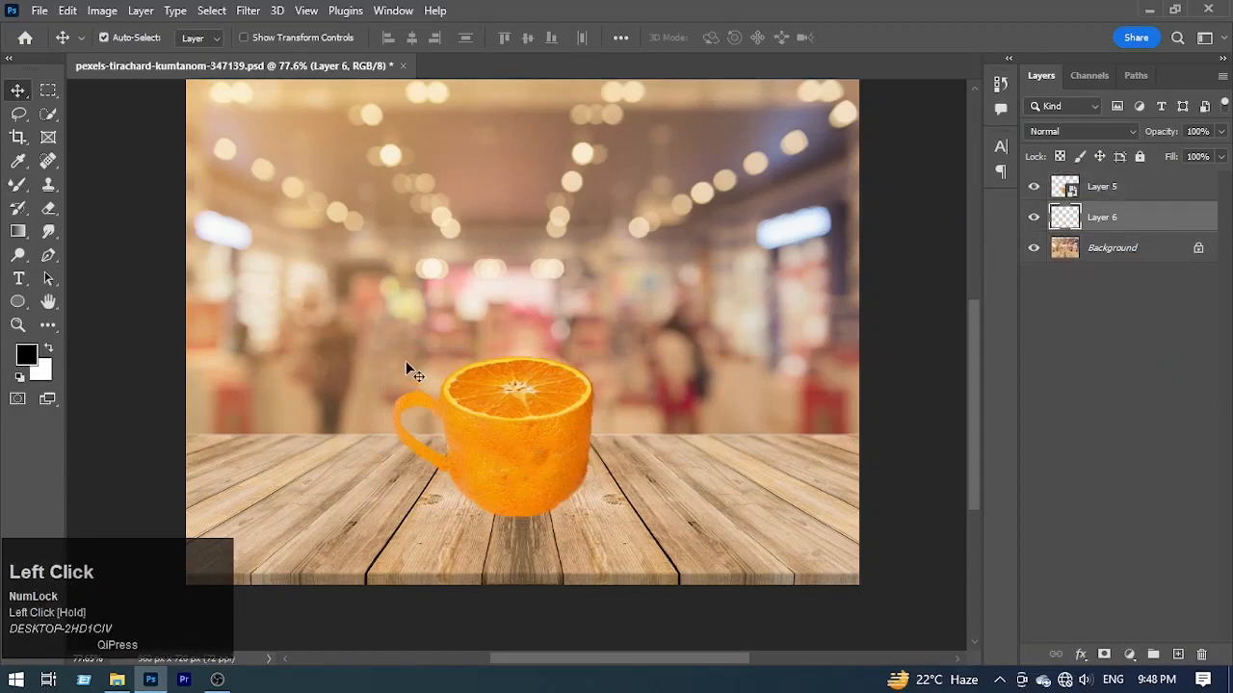
pyautogui.press('b')
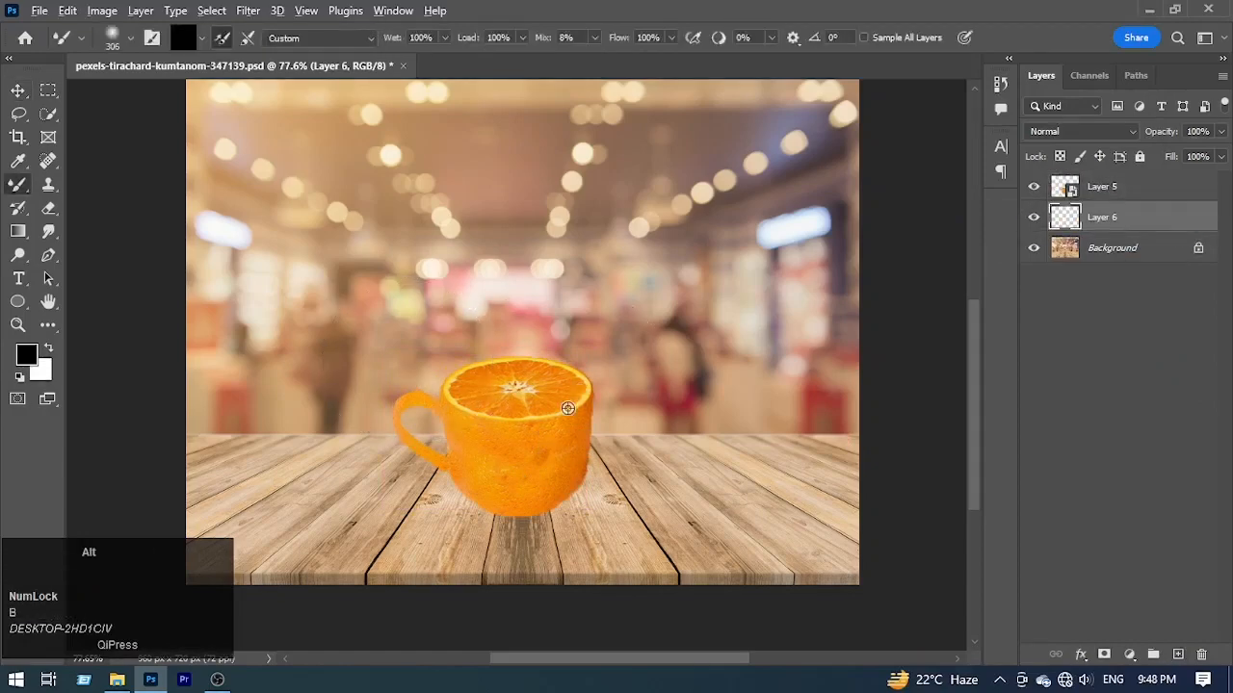
pyautogui.moveTo(567, 409); pyautogui.dragTo(481, 424)
pyautogui.click(513, 515)
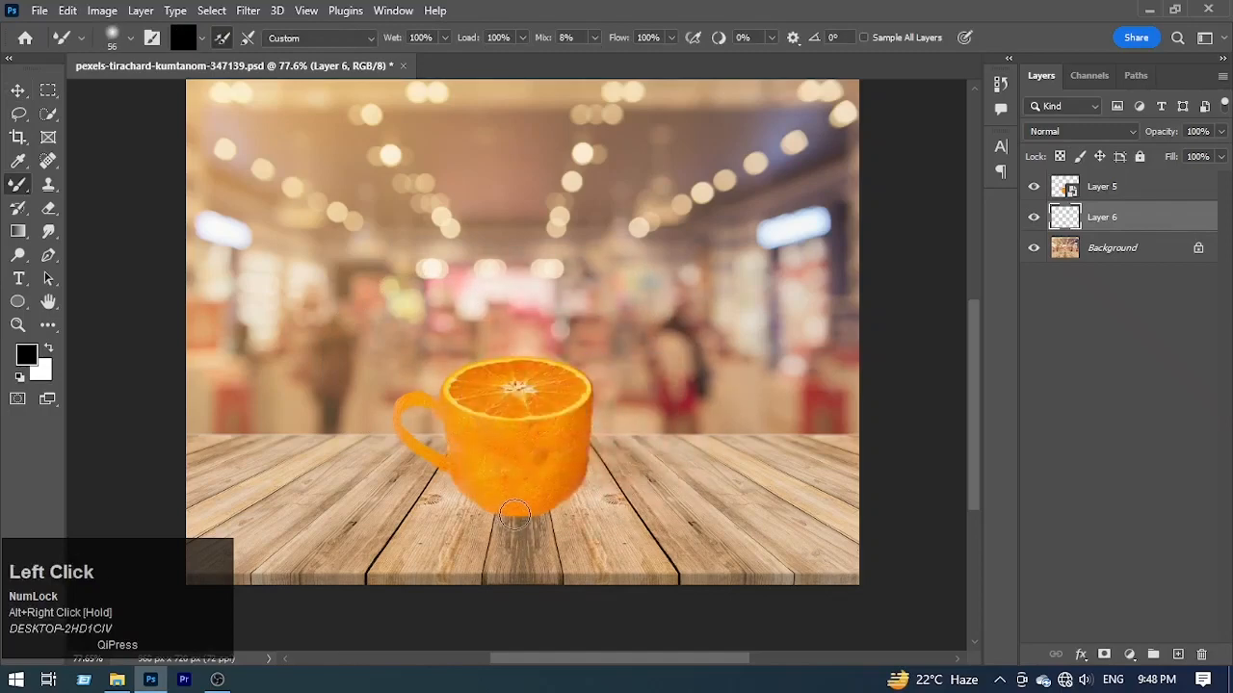
# Step: Stretch the shadow to 365.56% width and center it under the cup's base at about X 473.56 px, Y 622.71 px
pyautogui.hotkey('ctrl', 't')
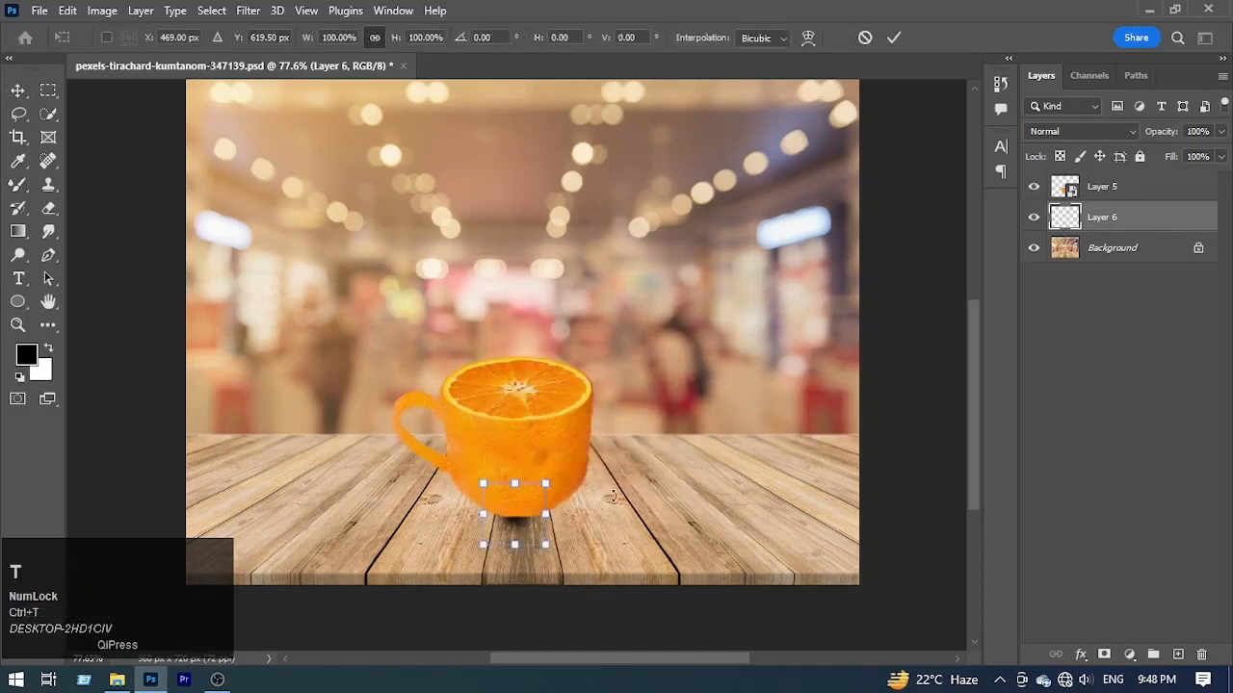
pyautogui.moveTo(543, 515); pyautogui.dragTo(627, 515)
pyautogui.moveTo(520, 528); pyautogui.dragTo(543, 529)
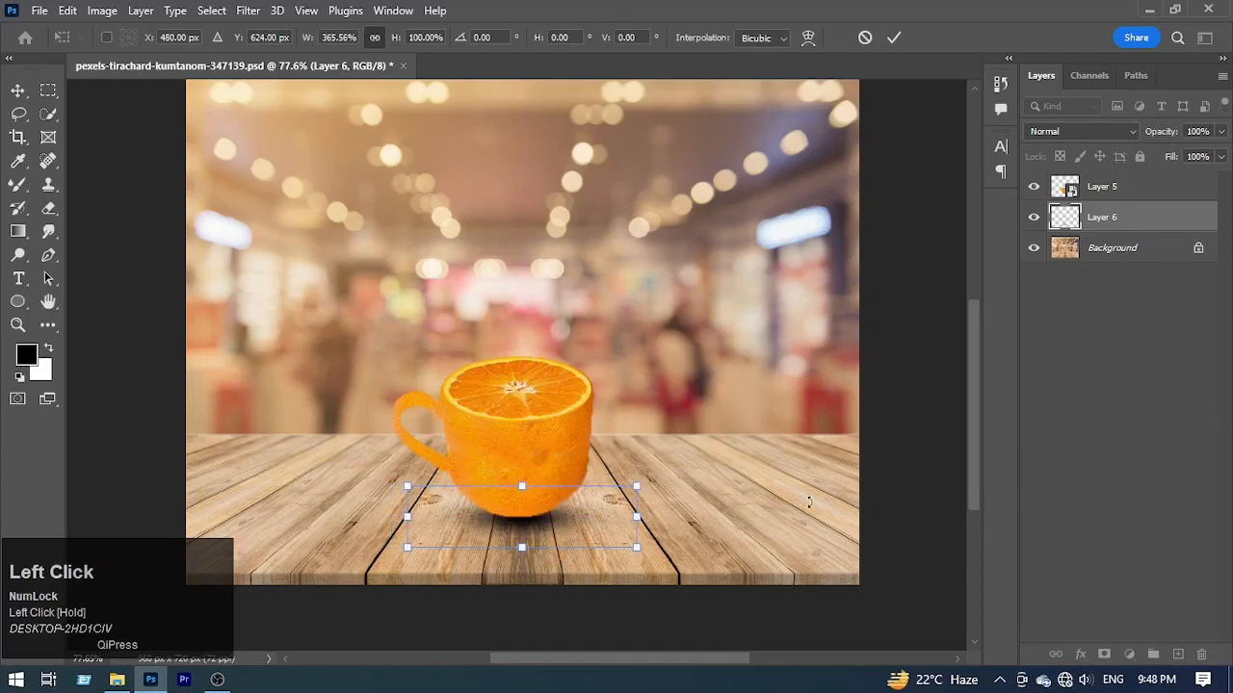
pyautogui.press('Left')
pyautogui.press('Left')
pyautogui.press('Left')
pyautogui.press('Left')
pyautogui.press('Left')
pyautogui.press('Up')
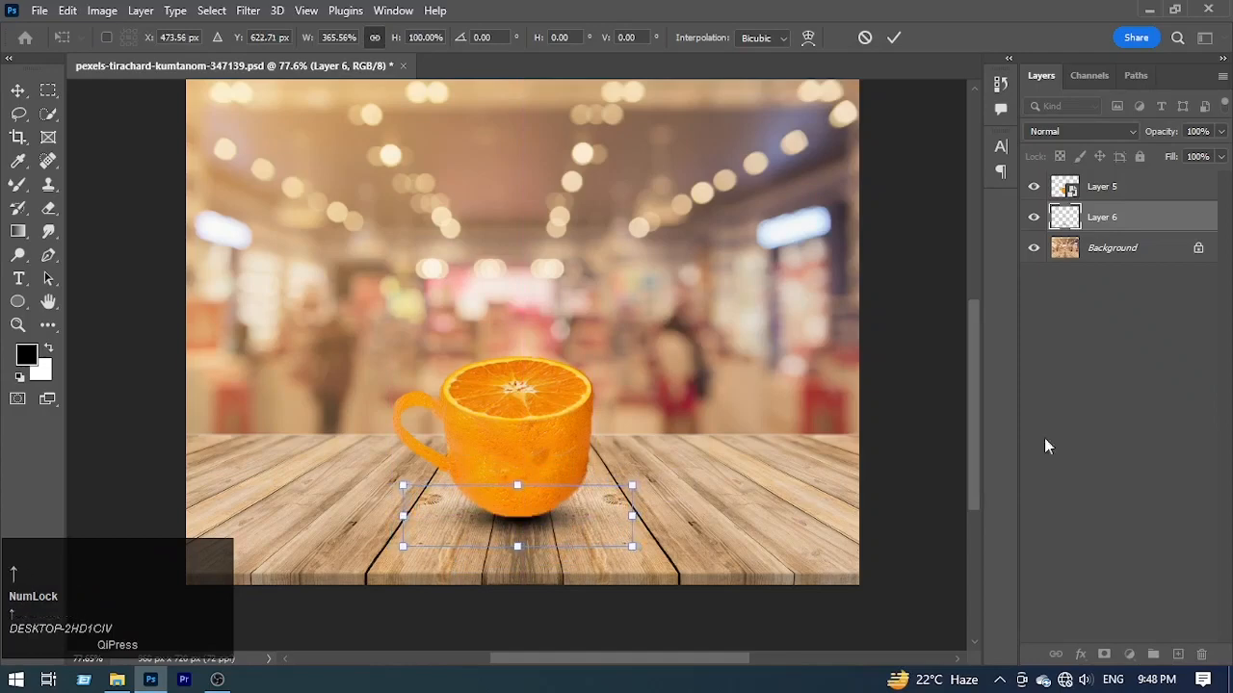
# Step: Lower the shadow layer to 93% opacity and 91% fill, and apply the transformation
pyautogui.moveTo(1170, 159); pyautogui.dragTo(1142, 146)
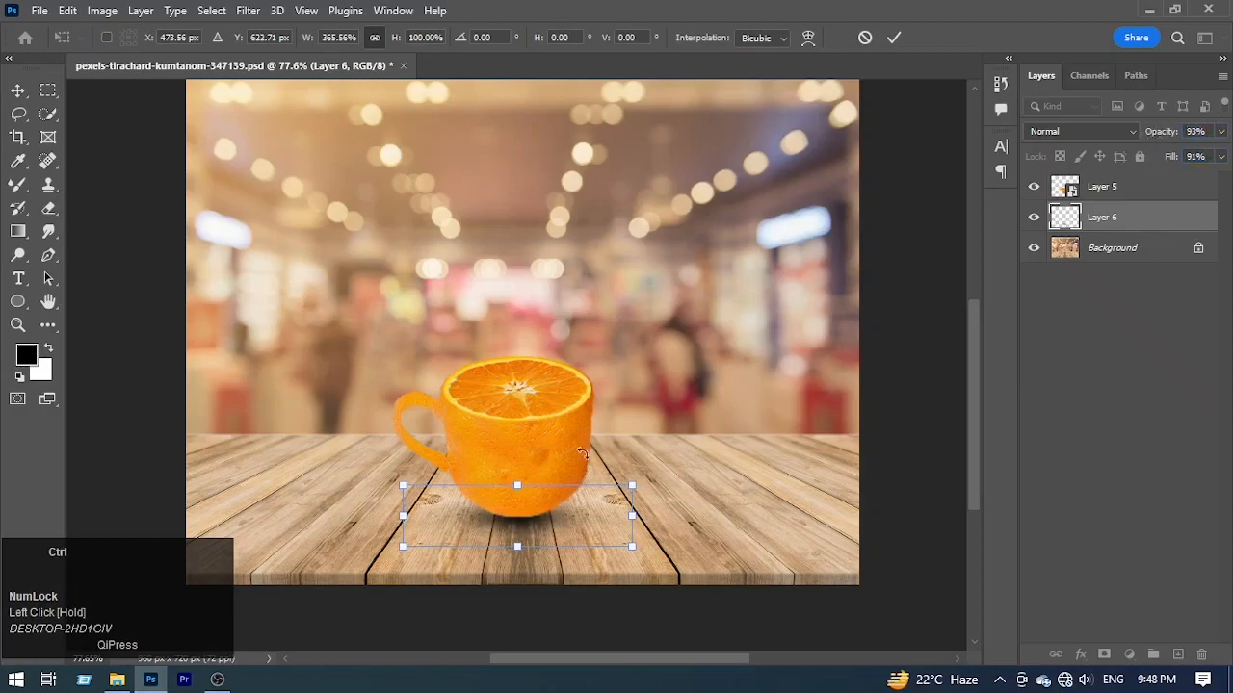
pyautogui.moveTo(515, 504); pyautogui.dragTo(544, 546)
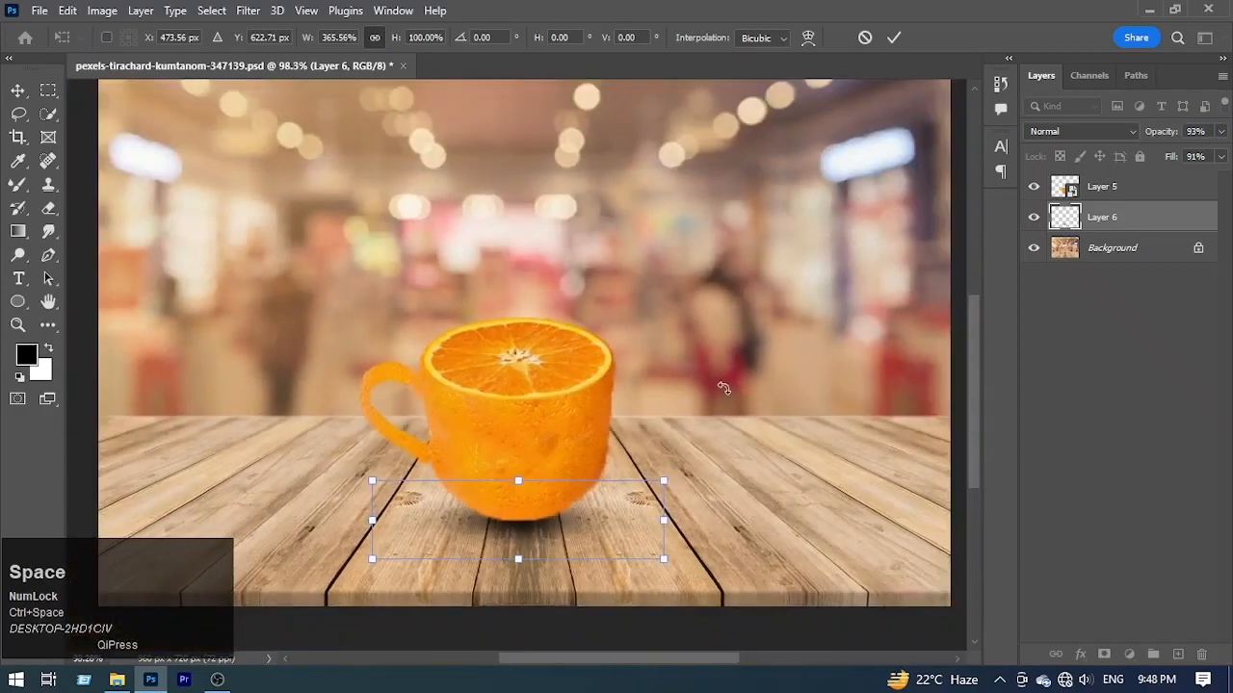
pyautogui.press('Return')
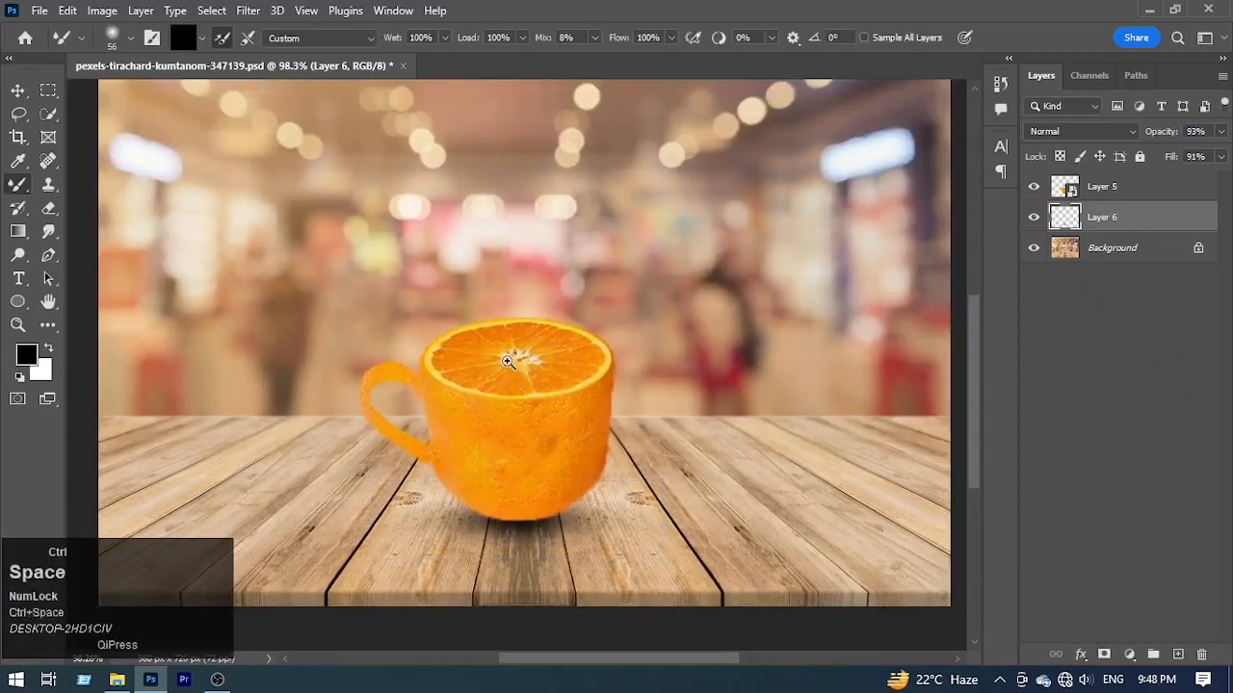
pyautogui.moveTo(520, 391)
pyautogui.mouseDown()
pyautogui.moveTo(580, 476)
pyautogui.moveTo(536, 407)
pyautogui.moveTo(629, 350)
pyautogui.moveTo(582, 350)
pyautogui.moveTo(606, 352)
pyautogui.mouseUp()
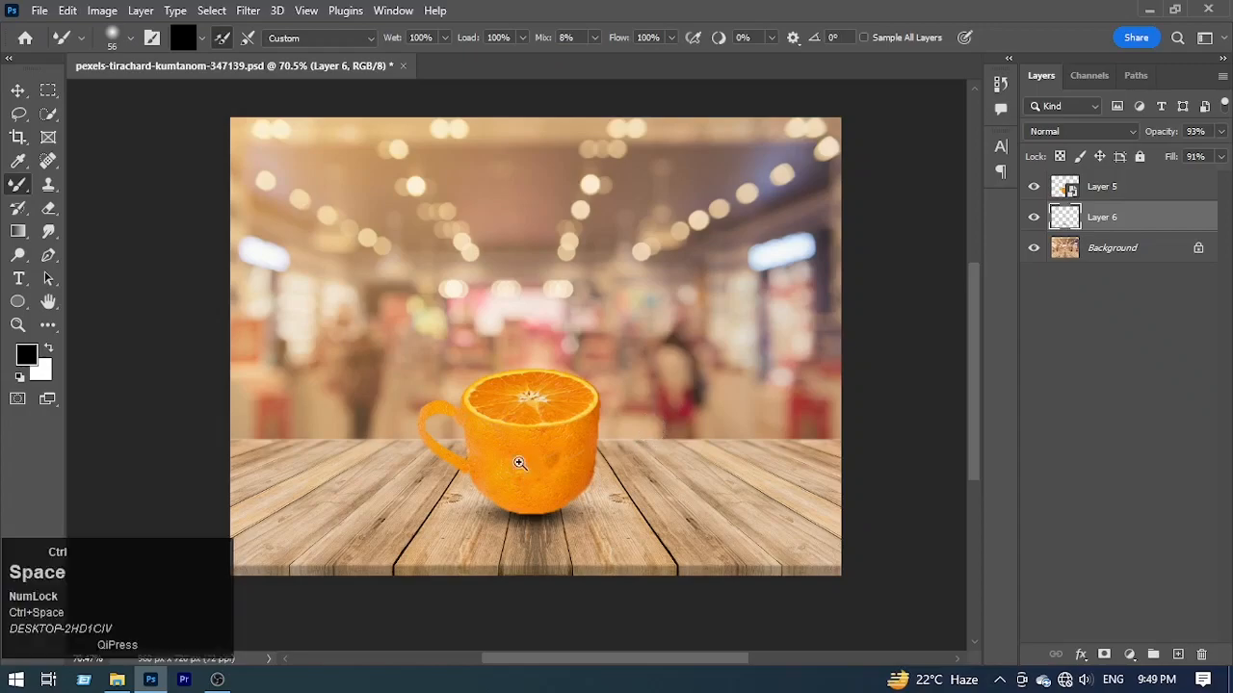
pyautogui.moveTo(522, 469)
pyautogui.mouseDown()
pyautogui.moveTo(608, 584)
pyautogui.moveTo(546, 524)
pyautogui.moveTo(559, 525)
pyautogui.mouseUp()
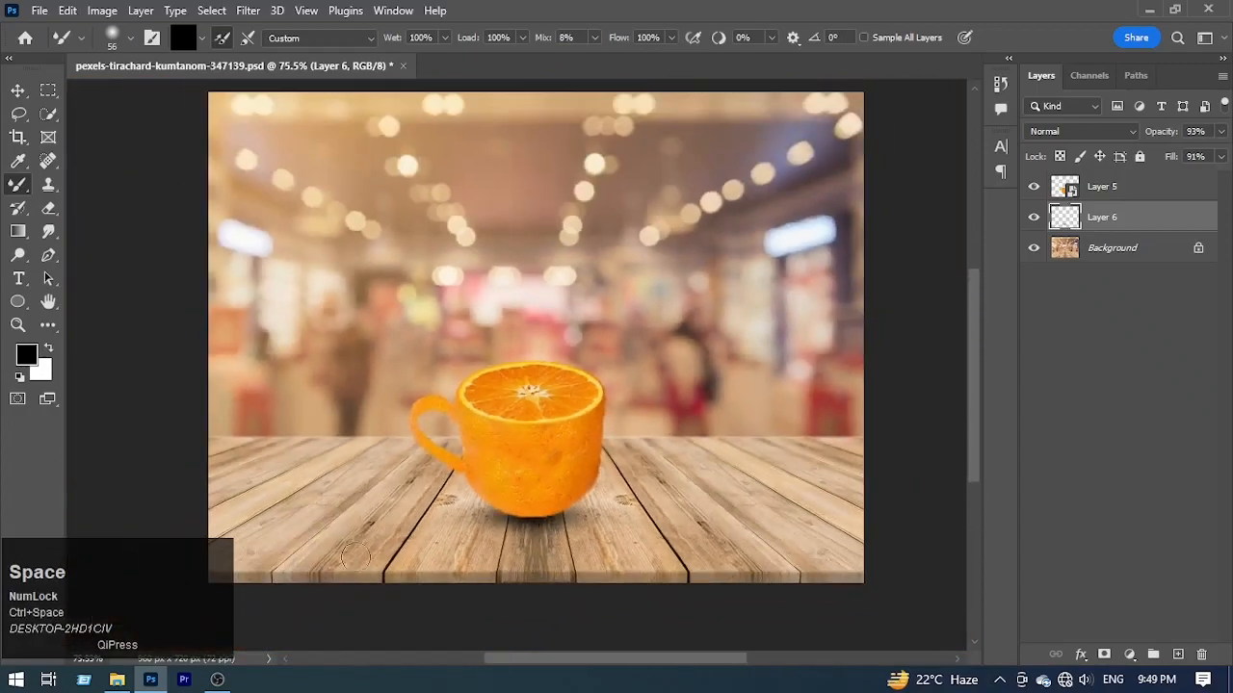
# Step: Open Orange-Fruit-Pieces.jpg from the pm orange cup folder as a separate document
pyautogui.click(117, 679)
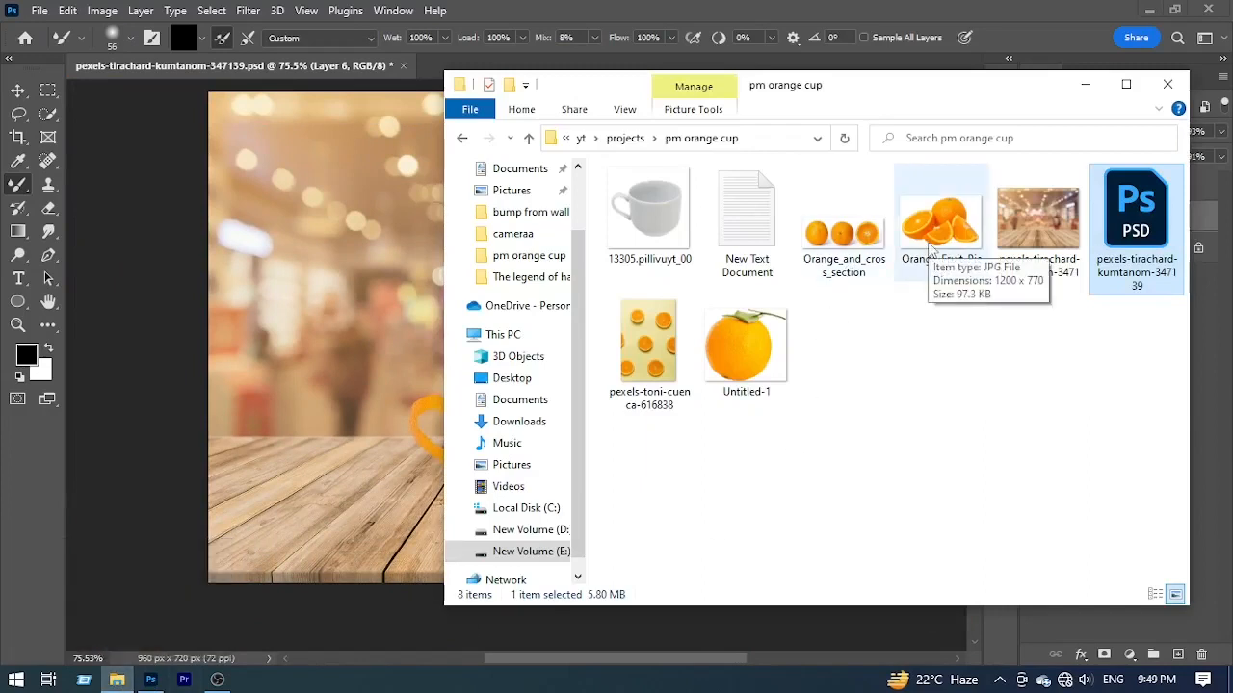
pyautogui.click(956, 231)
pyautogui.moveTo(946, 248); pyautogui.dragTo(621, 25)
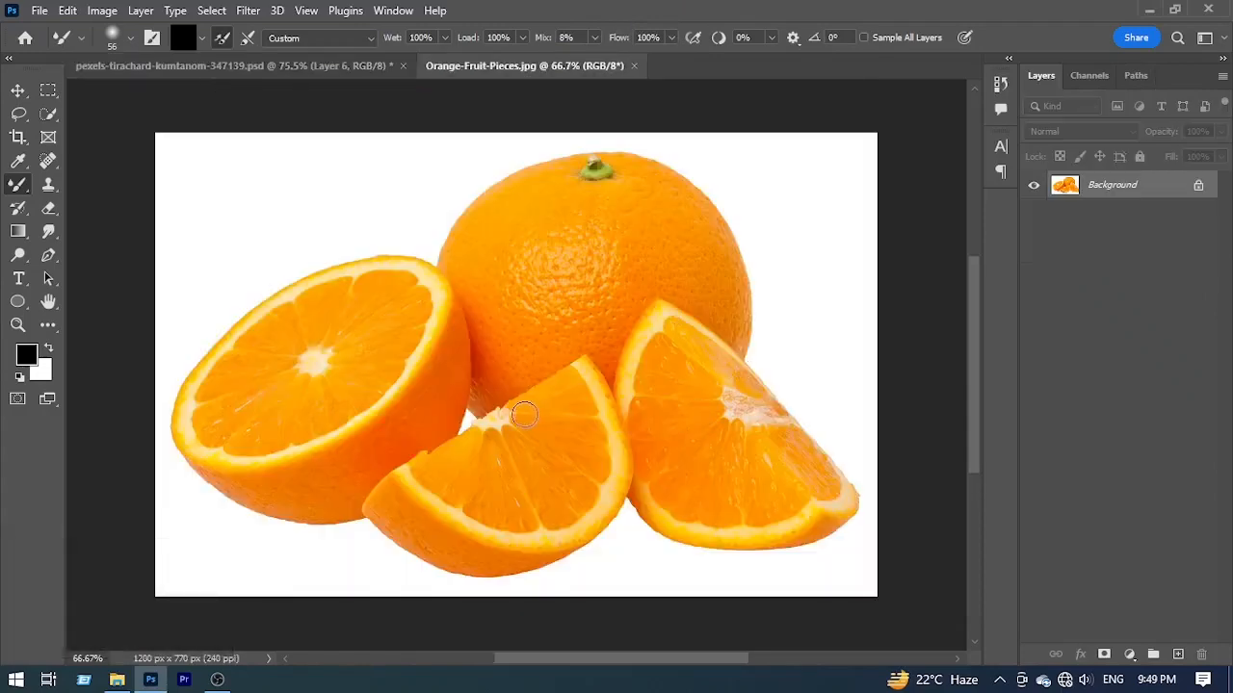
pyautogui.keyDown('ctrl'); pyautogui.click(520, 433); pyautogui.keyUp('ctrl')
pyautogui.keyDown('ctrl'); pyautogui.click(556, 471); pyautogui.keyUp('ctrl')
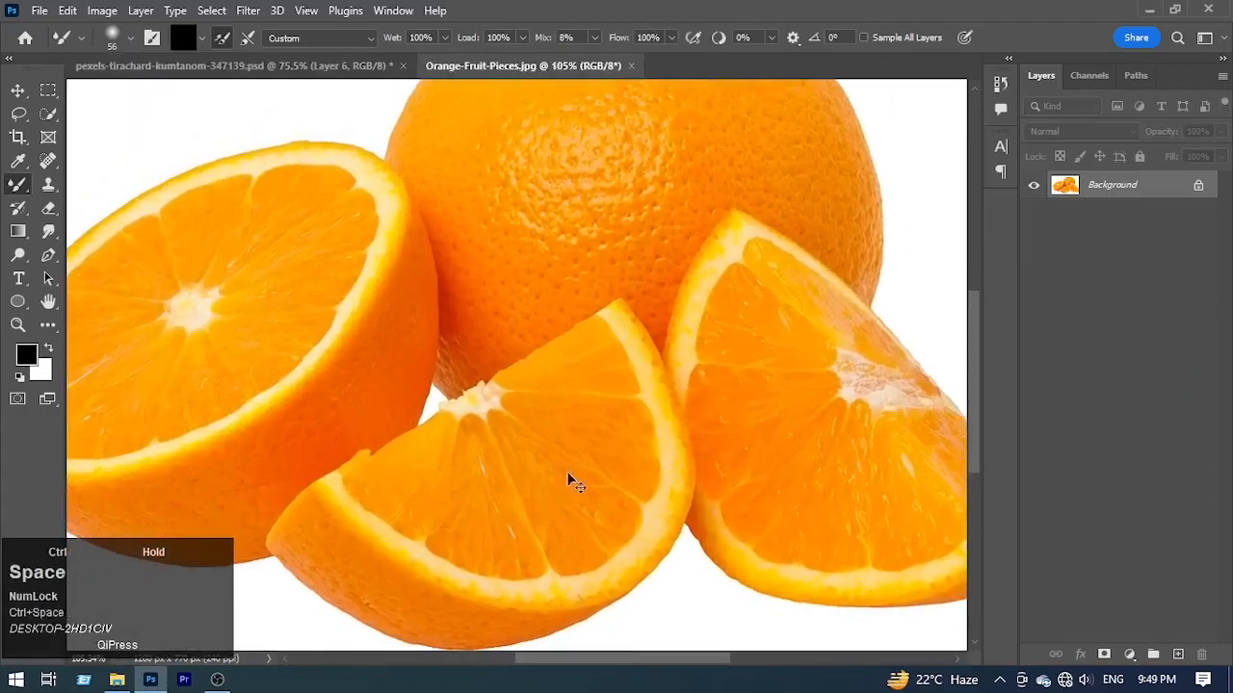
# Step: Quick-select the two orange wedges in front, reducing the selection brush to 42 px for the edge of the rear wedge
pyautogui.click(48, 113)
pyautogui.click(536, 486)
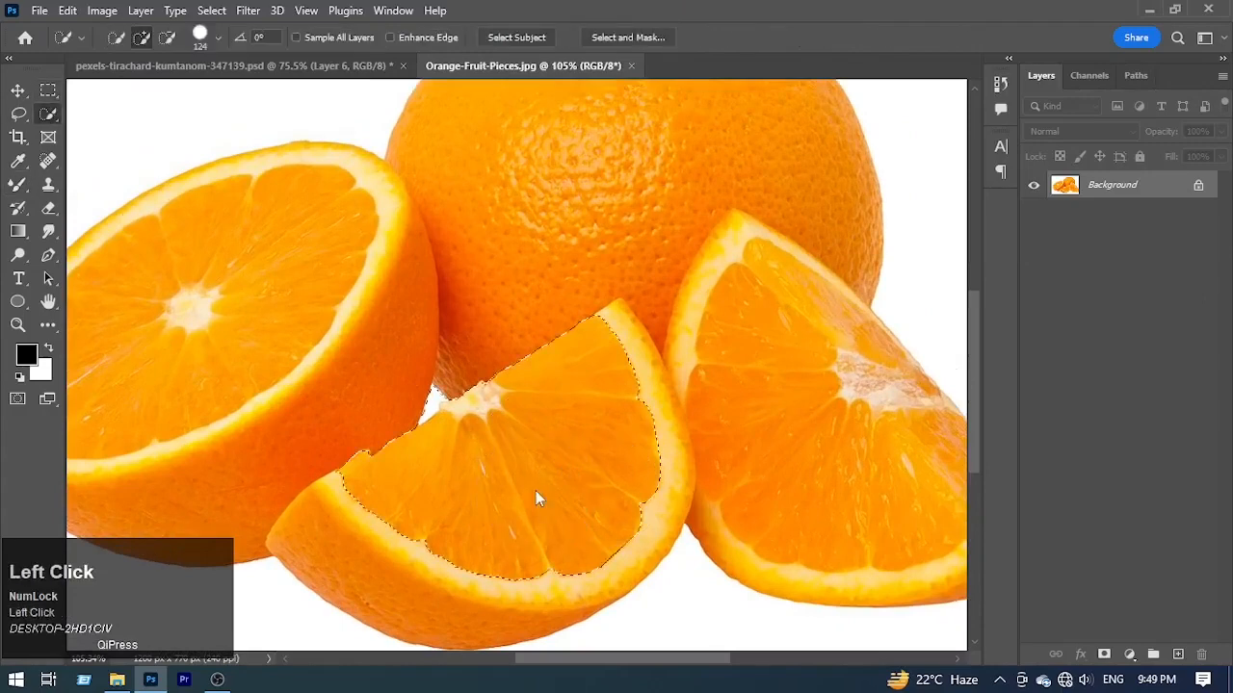
pyautogui.moveTo(787, 414)
pyautogui.mouseDown()
pyautogui.moveTo(833, 399)
pyautogui.moveTo(760, 290)
pyautogui.moveTo(767, 337)
pyautogui.mouseUp()
pyautogui.keyDown('alt'); pyautogui.rightClick(767, 377); pyautogui.keyUp('alt')
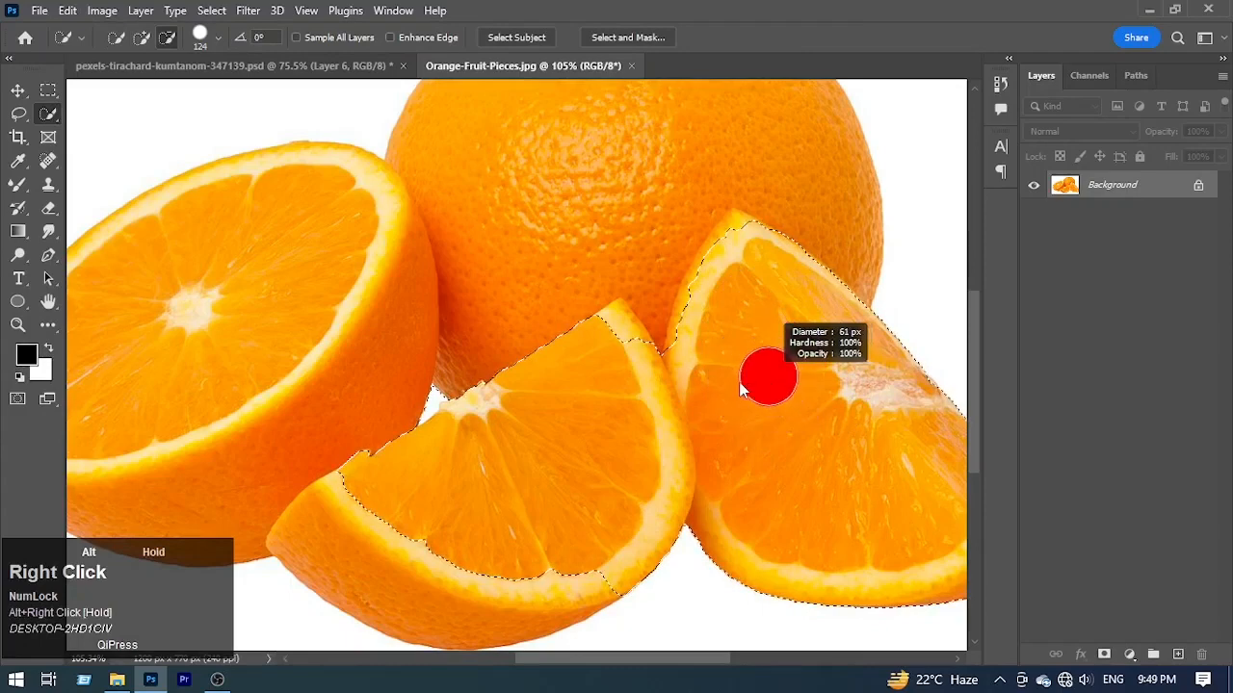
pyautogui.moveTo(739, 383); pyautogui.dragTo(722, 393)
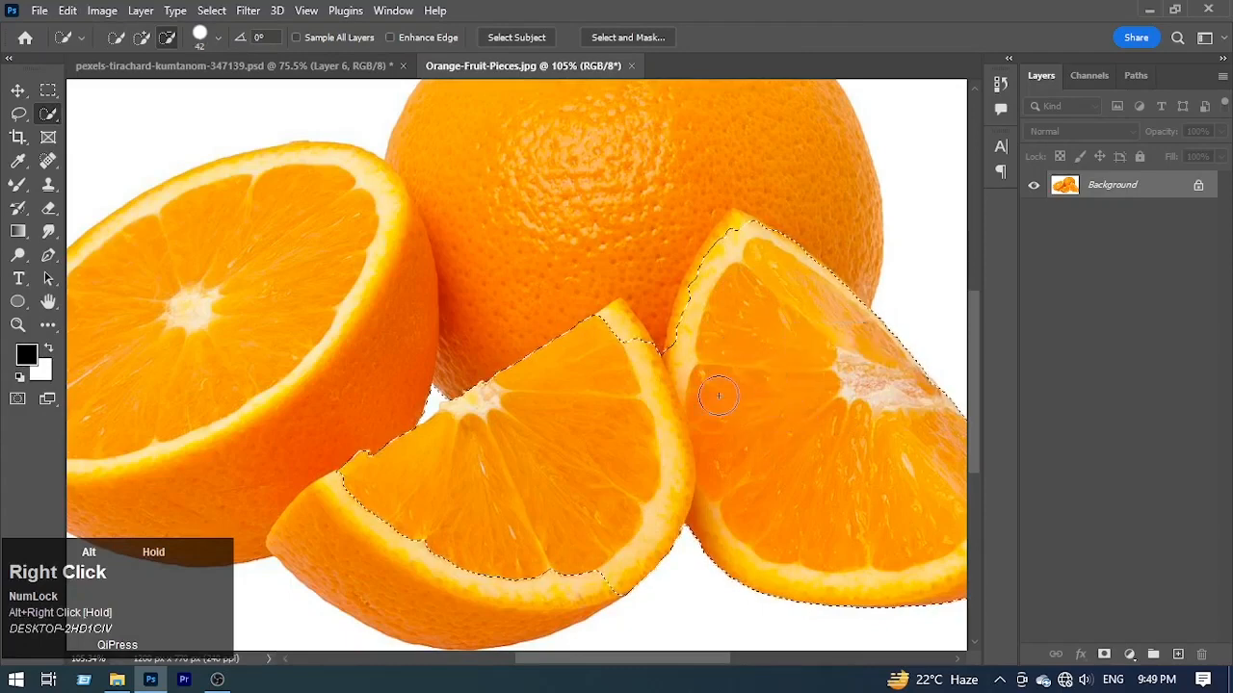
pyautogui.click(732, 236)
# Step: Refine the wedge selection by adding the front wedge's missing peel and tip, and subtracting the white gap beside its core
pyautogui.moveTo(870, 446); pyautogui.dragTo(639, 311)
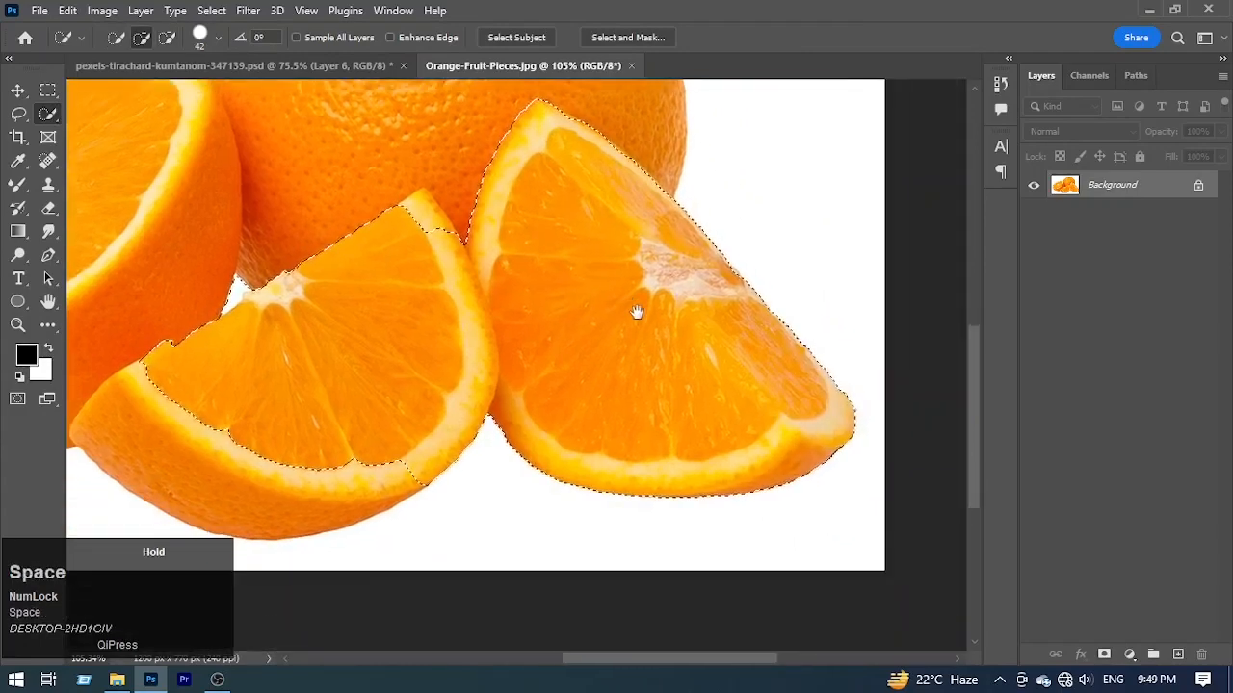
pyautogui.moveTo(635, 430); pyautogui.dragTo(862, 416)
pyautogui.moveTo(598, 473)
pyautogui.mouseDown()
pyautogui.moveTo(443, 489)
pyautogui.moveTo(446, 446)
pyautogui.moveTo(498, 338)
pyautogui.mouseUp()
pyautogui.moveTo(547, 297)
pyautogui.mouseDown()
pyautogui.moveTo(617, 388)
pyautogui.moveTo(718, 215)
pyautogui.moveTo(633, 433)
pyautogui.mouseUp()
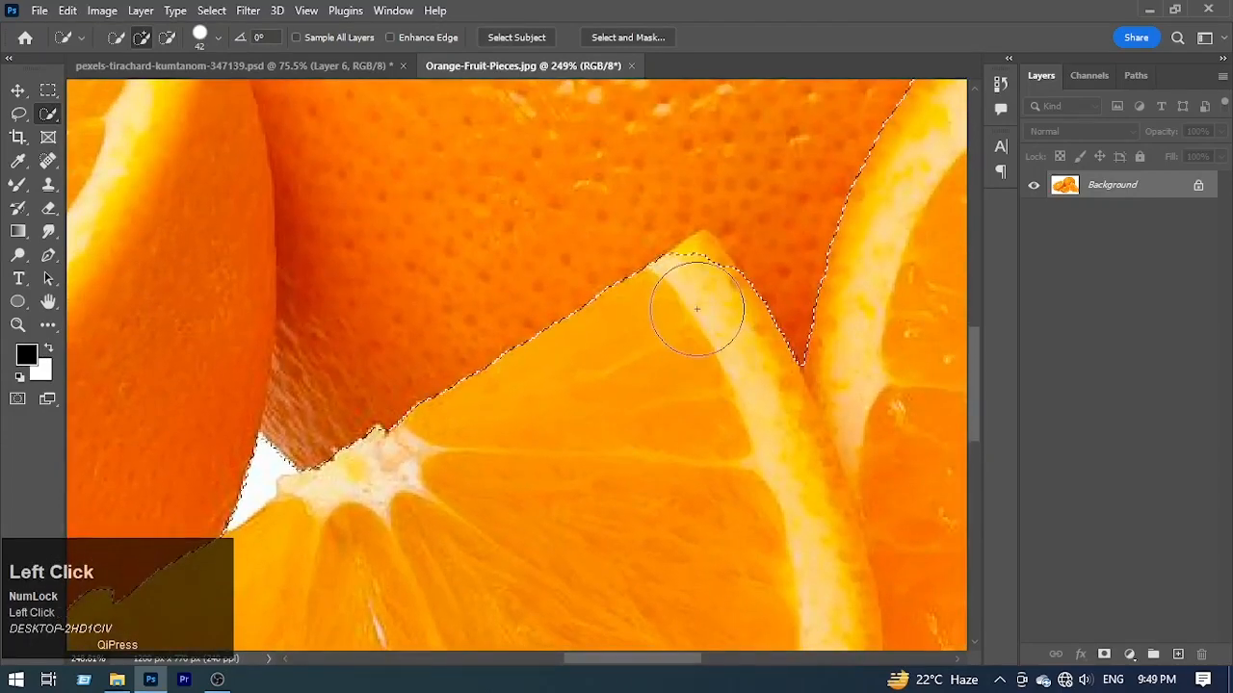
pyautogui.moveTo(699, 376)
pyautogui.mouseDown()
pyautogui.moveTo(676, 397)
pyautogui.moveTo(770, 346)
pyautogui.mouseUp()
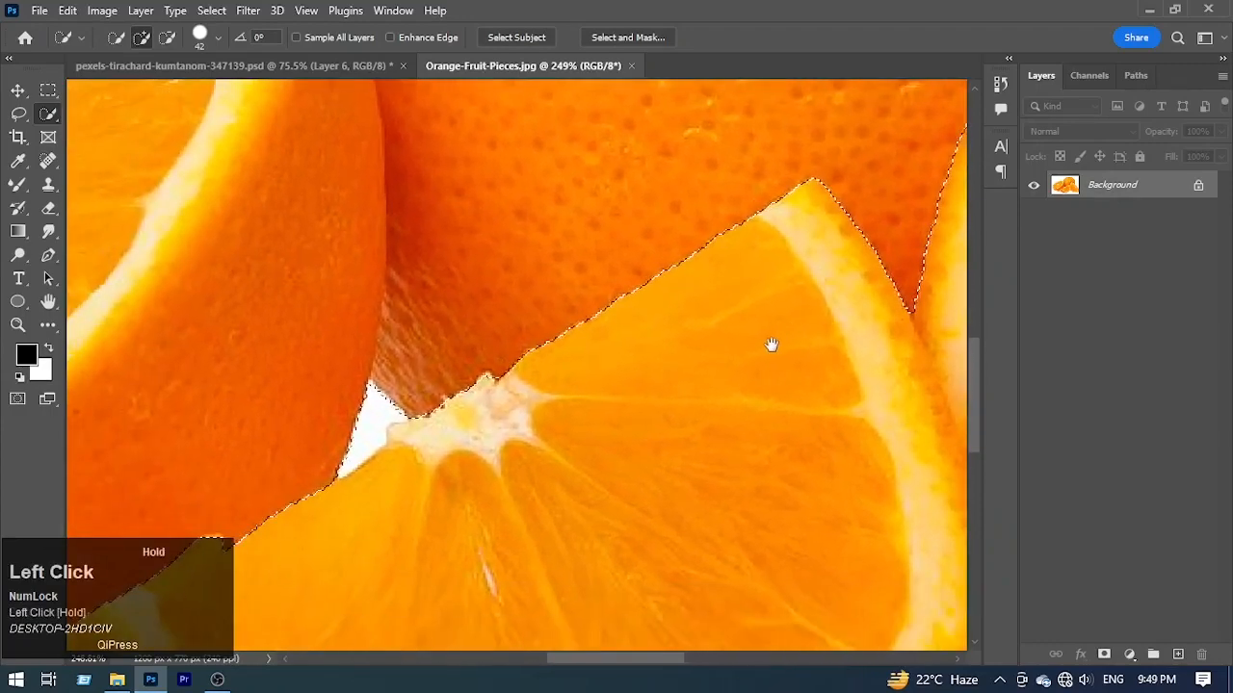
pyautogui.keyDown('alt'); pyautogui.click(356, 386); pyautogui.keyUp('alt')
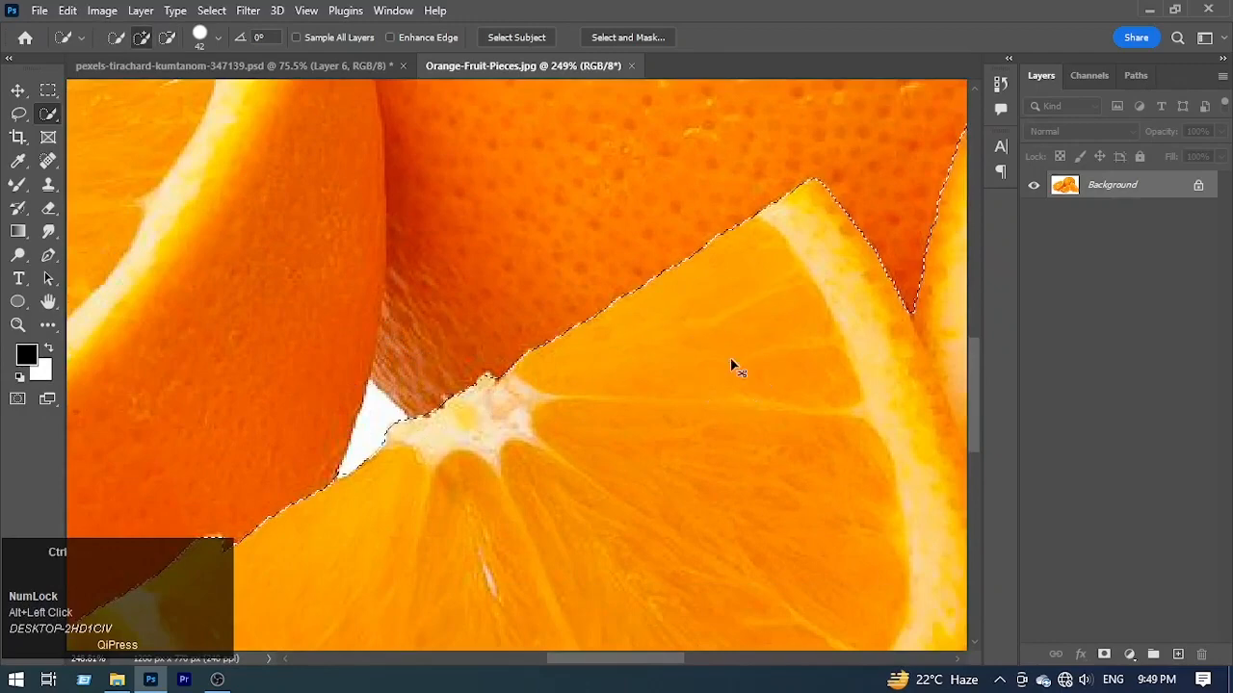
pyautogui.moveTo(708, 359); pyautogui.dragTo(627, 367)
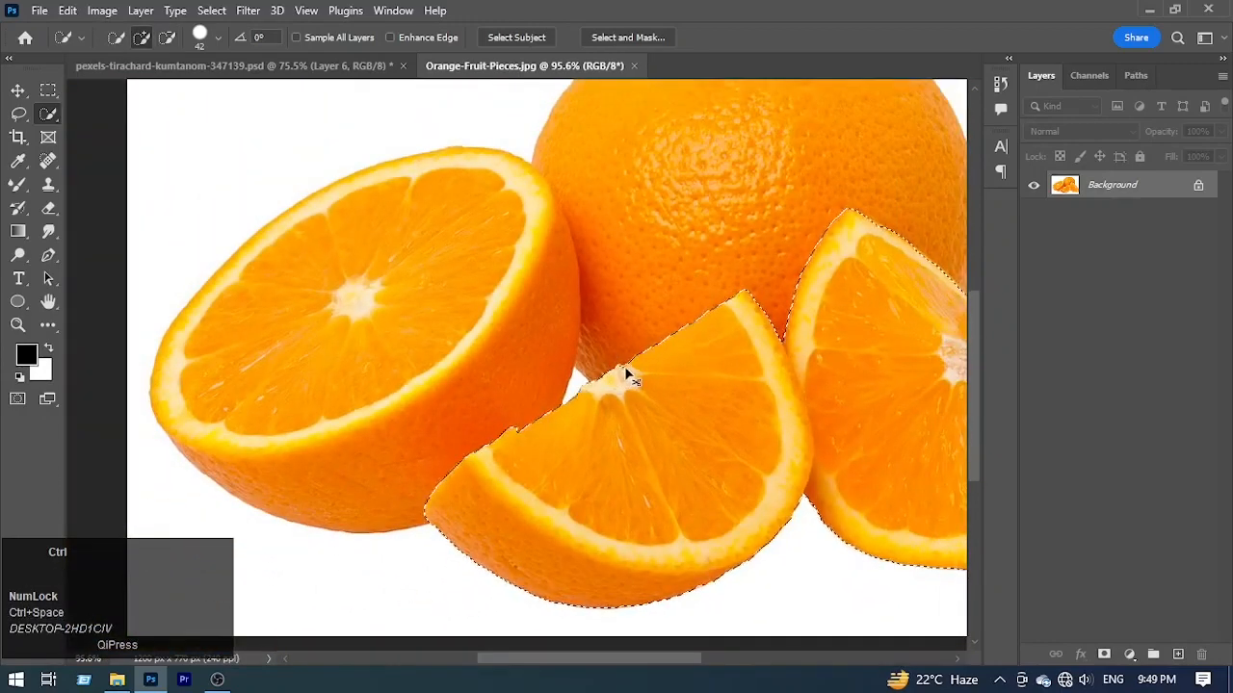
# Step: Copy the selected wedges onto a new layer and load that layer's outline as a selection
pyautogui.hotkey('ctrl', 'j')
pyautogui.click(317, 65)
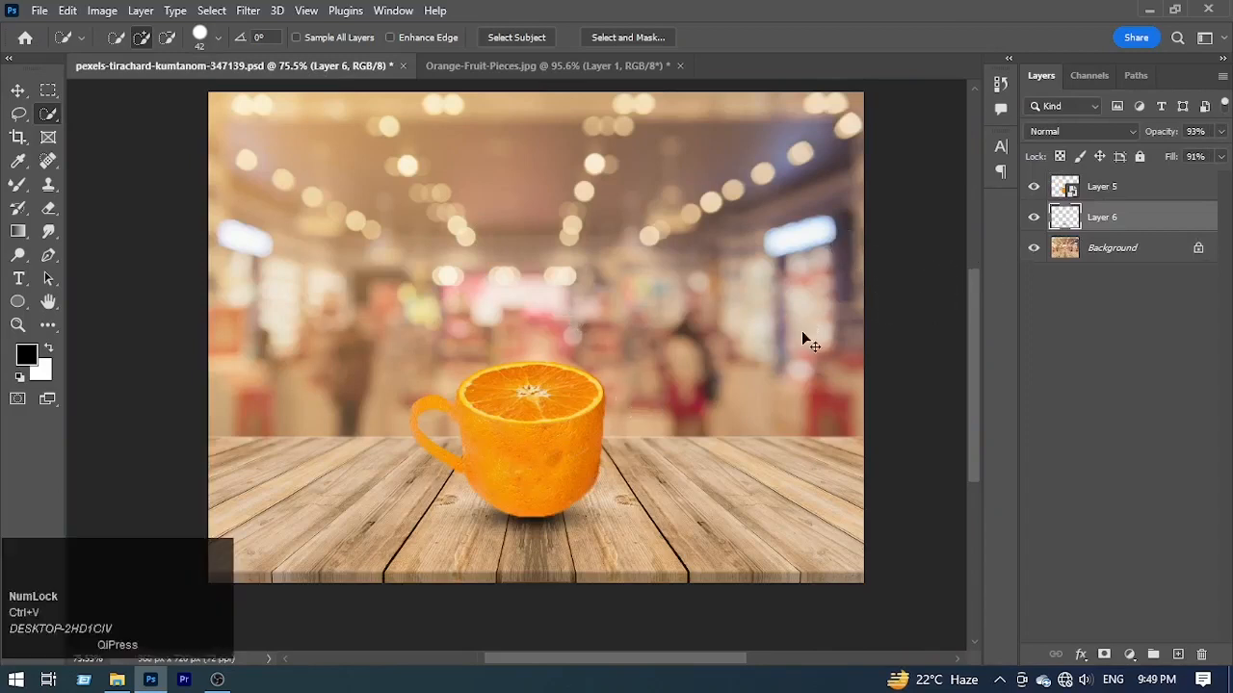
pyautogui.click(500, 66)
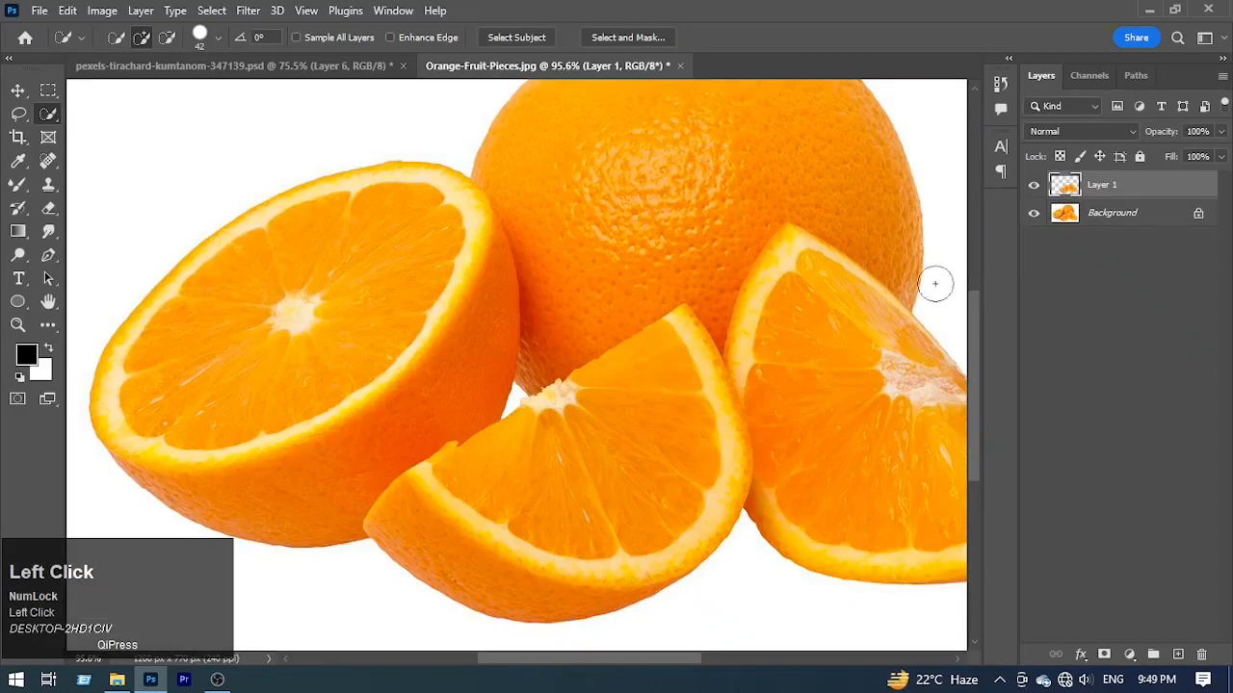
pyautogui.click(1146, 190)
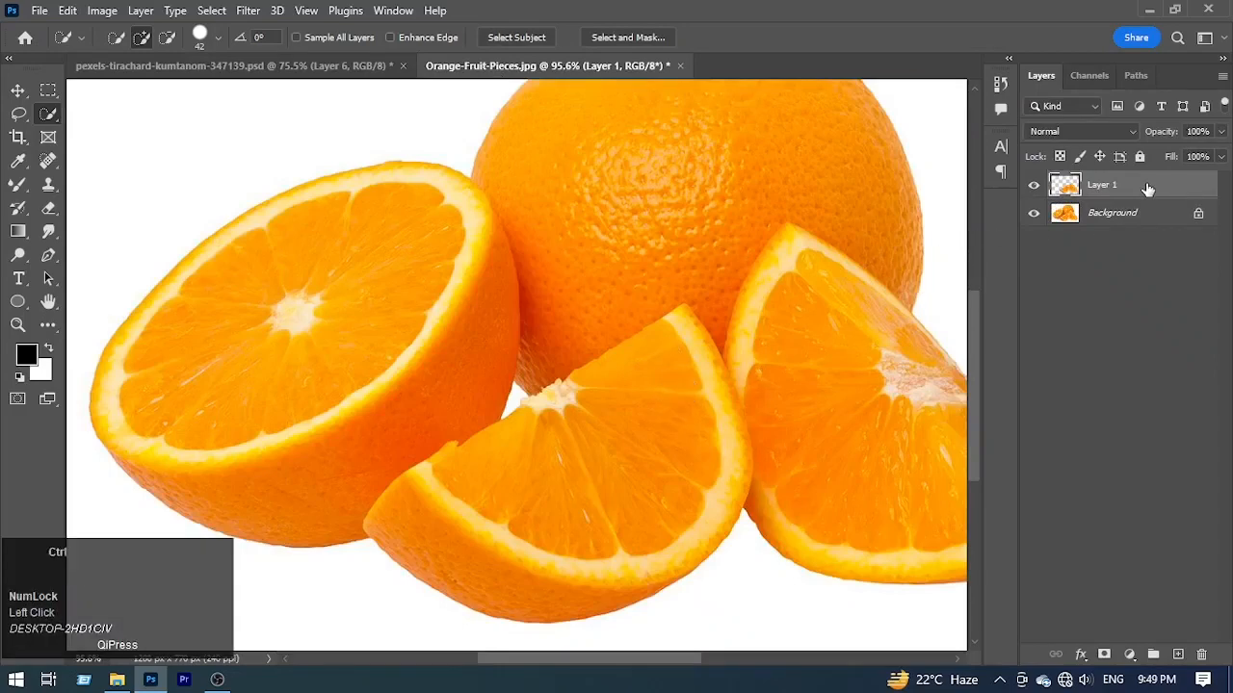
pyautogui.keyDown('ctrl'); pyautogui.click(1064, 187); pyautogui.keyUp('ctrl')
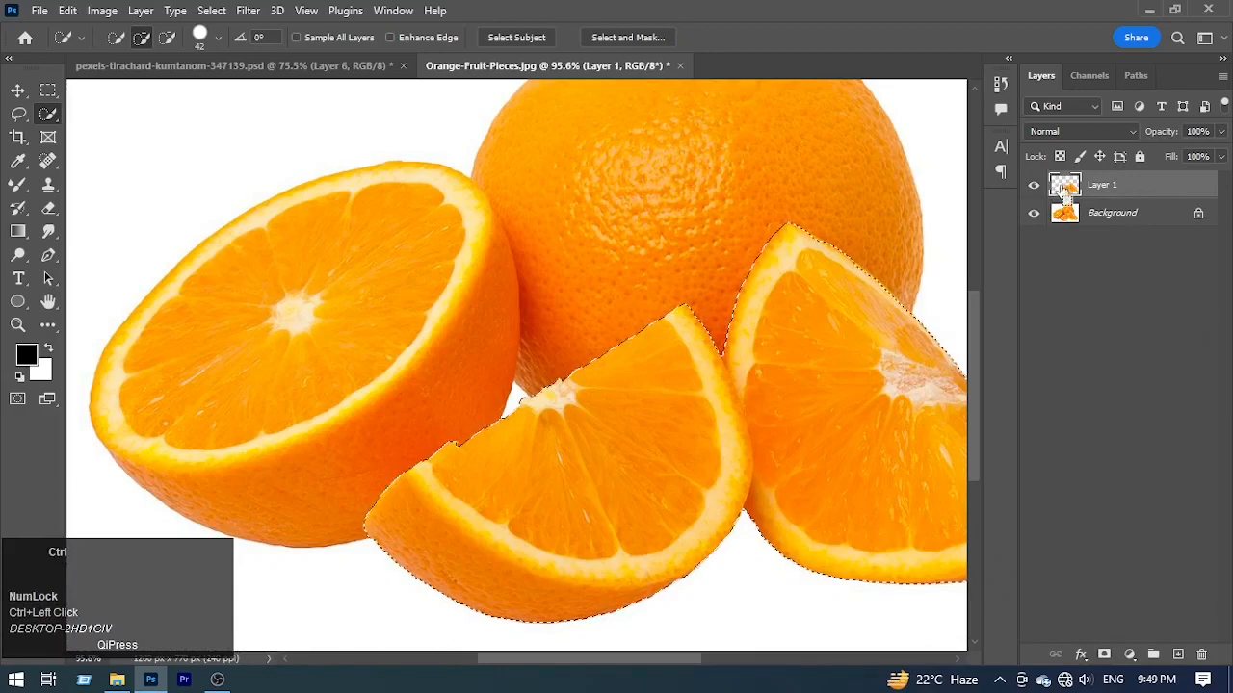
# Step: Paste the selected wedges into the cup document, scale them to about 38%, and place their layer above the cup's
pyautogui.hotkey('ctrl', 'c')
pyautogui.click(344, 66)
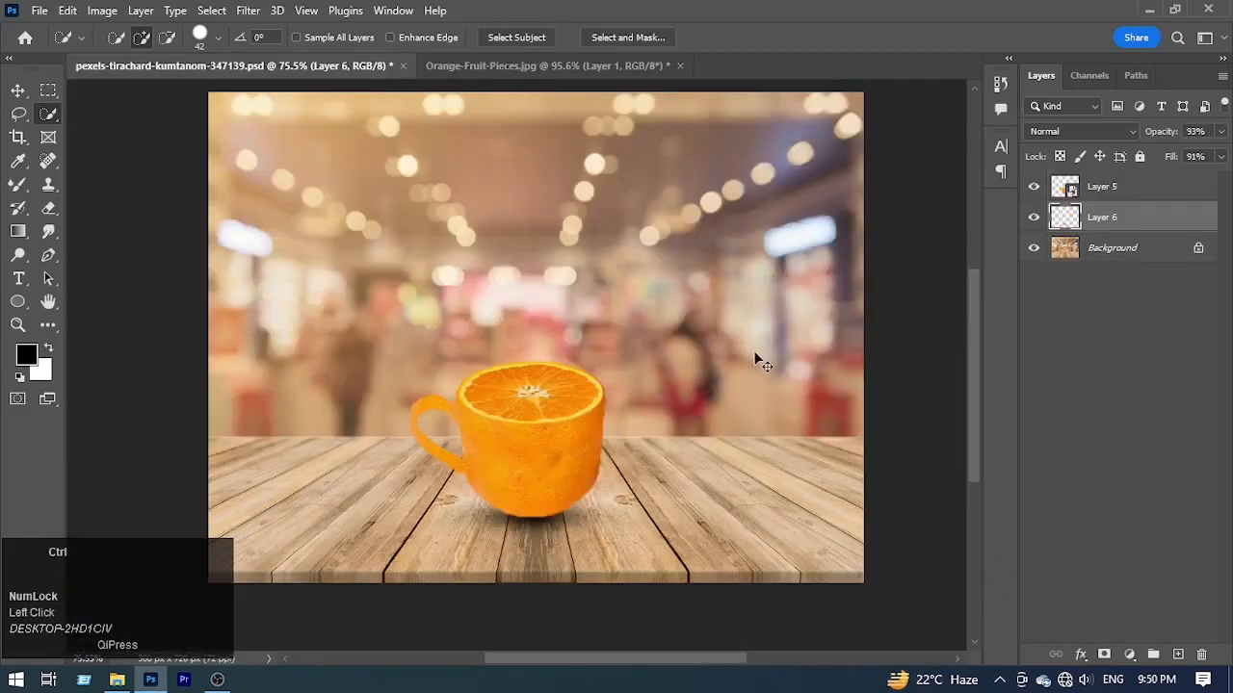
pyautogui.hotkey('ctrl', 'v')
pyautogui.hotkey('ctrl', 't')
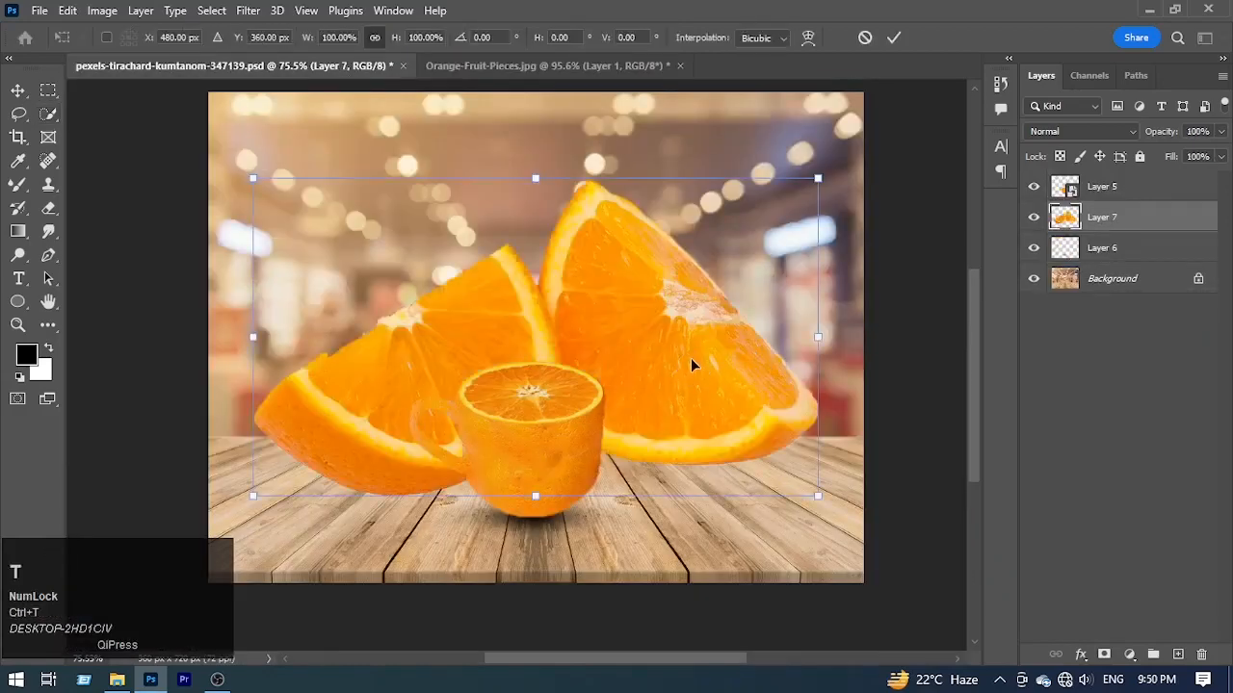
pyautogui.moveTo(817, 338); pyautogui.dragTo(636, 480)
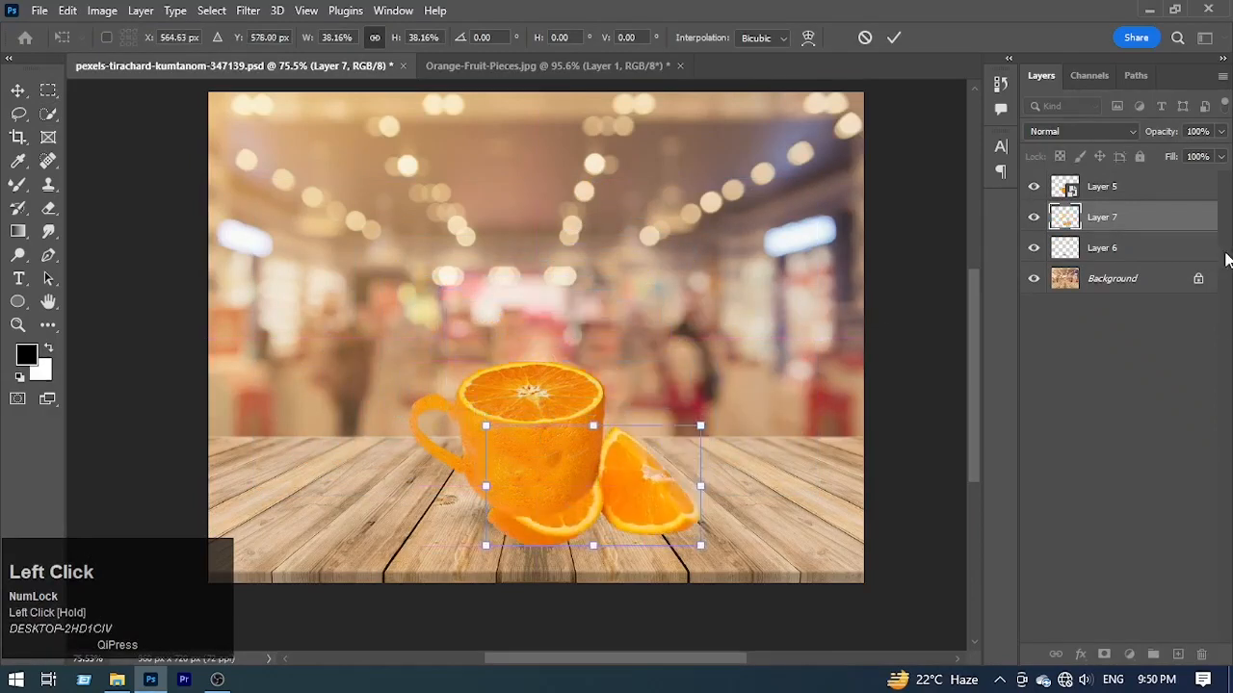
pyautogui.moveTo(1183, 228); pyautogui.dragTo(1184, 176)
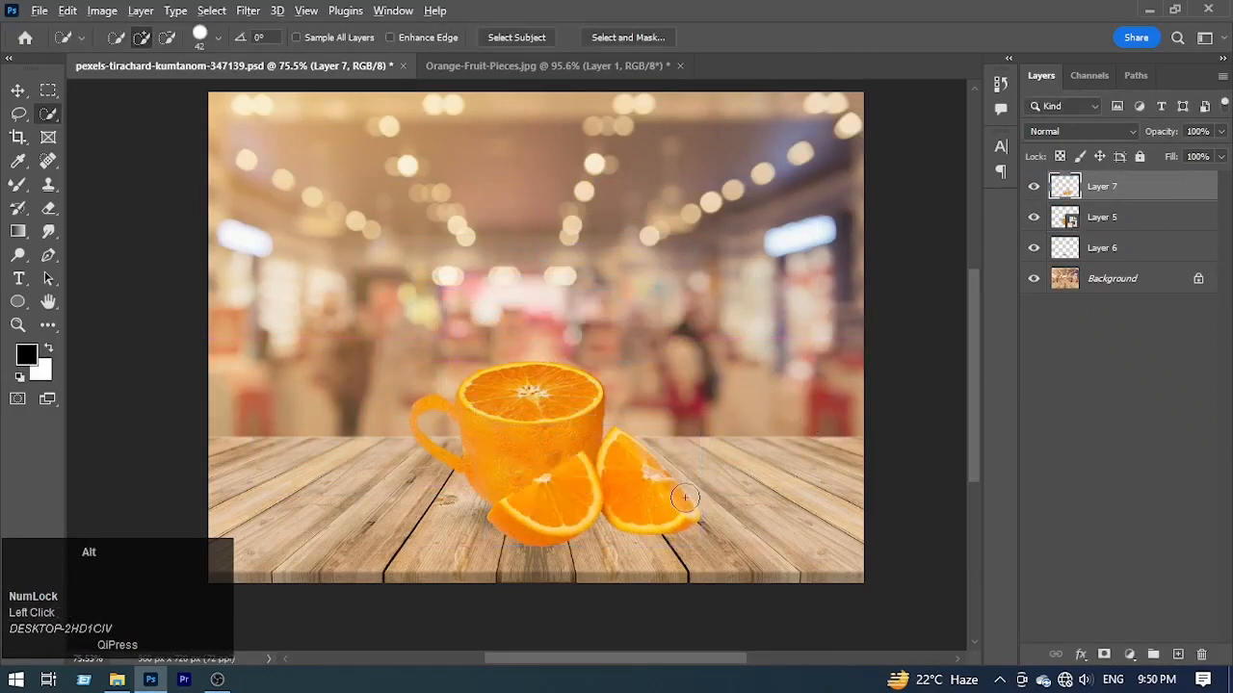
# Step: Scale the orange wedges down further and position them on the table against the cup's lower right side
pyautogui.hotkey('ctrl', 't')
pyautogui.moveTo(701, 489); pyautogui.dragTo(616, 504)
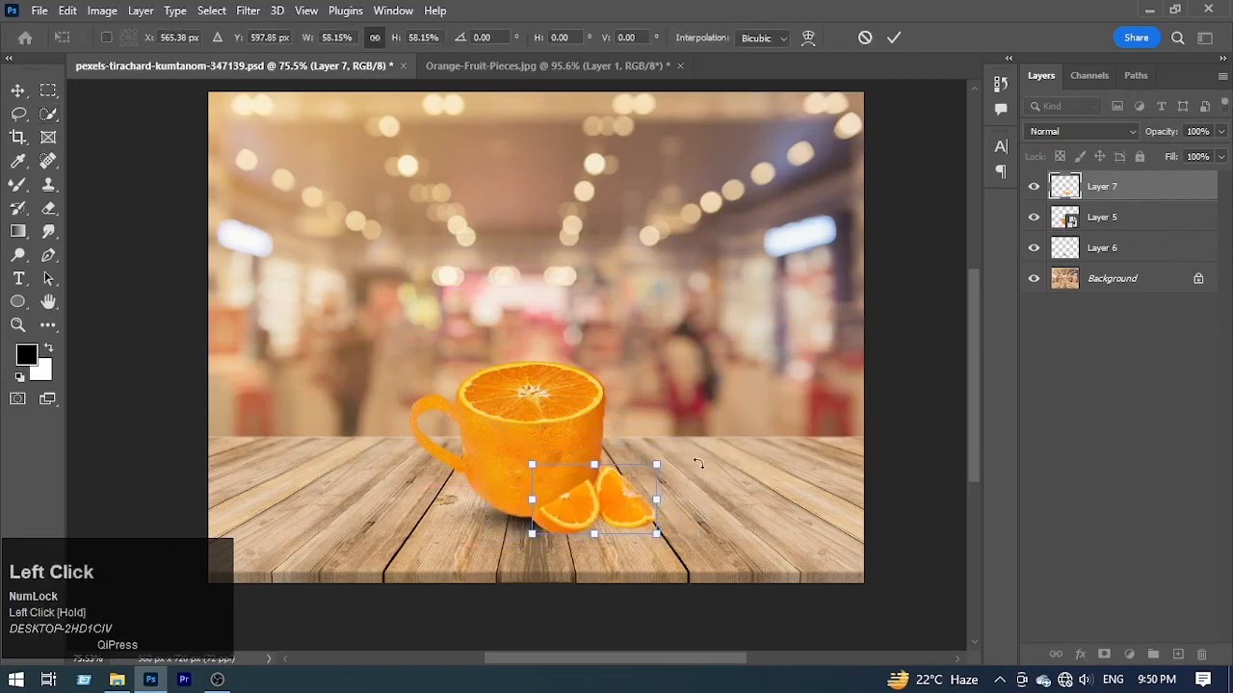
pyautogui.moveTo(693, 459)
pyautogui.mouseDown()
pyautogui.moveTo(641, 477)
pyautogui.moveTo(702, 439)
pyautogui.mouseUp()
pyautogui.click(894, 37)
pyautogui.keyDown('ctrl'); pyautogui.click(657, 514); pyautogui.keyUp('ctrl')
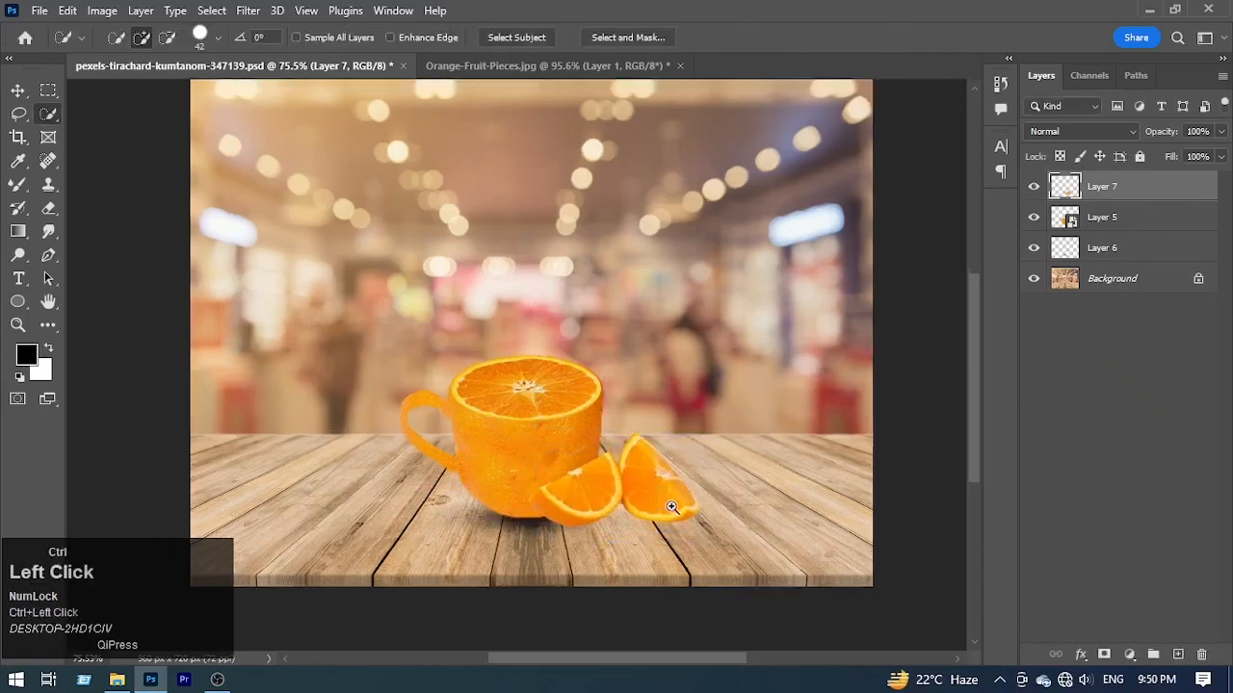
# Step: Duplicate the cup's shadow twice, placing the copies beneath the two orange wedges, and toggle the second copy's visibility to compare
pyautogui.press('v')
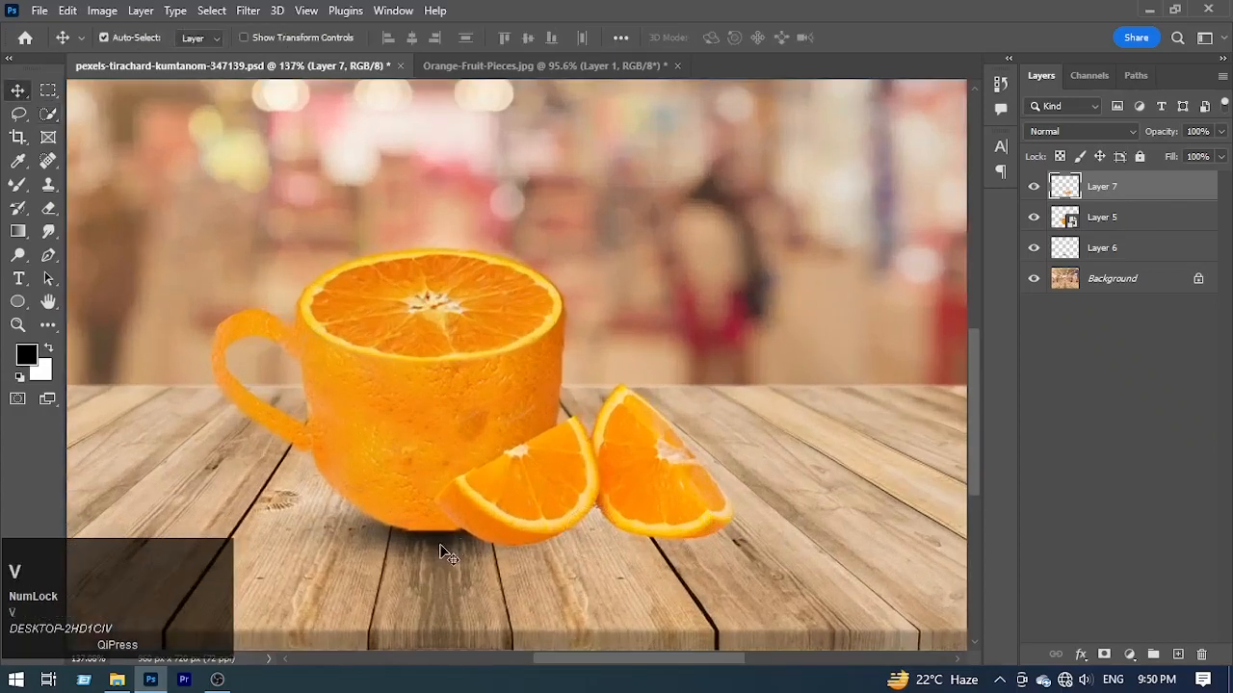
pyautogui.click(447, 555)
pyautogui.moveTo(447, 555); pyautogui.dragTo(819, 608)
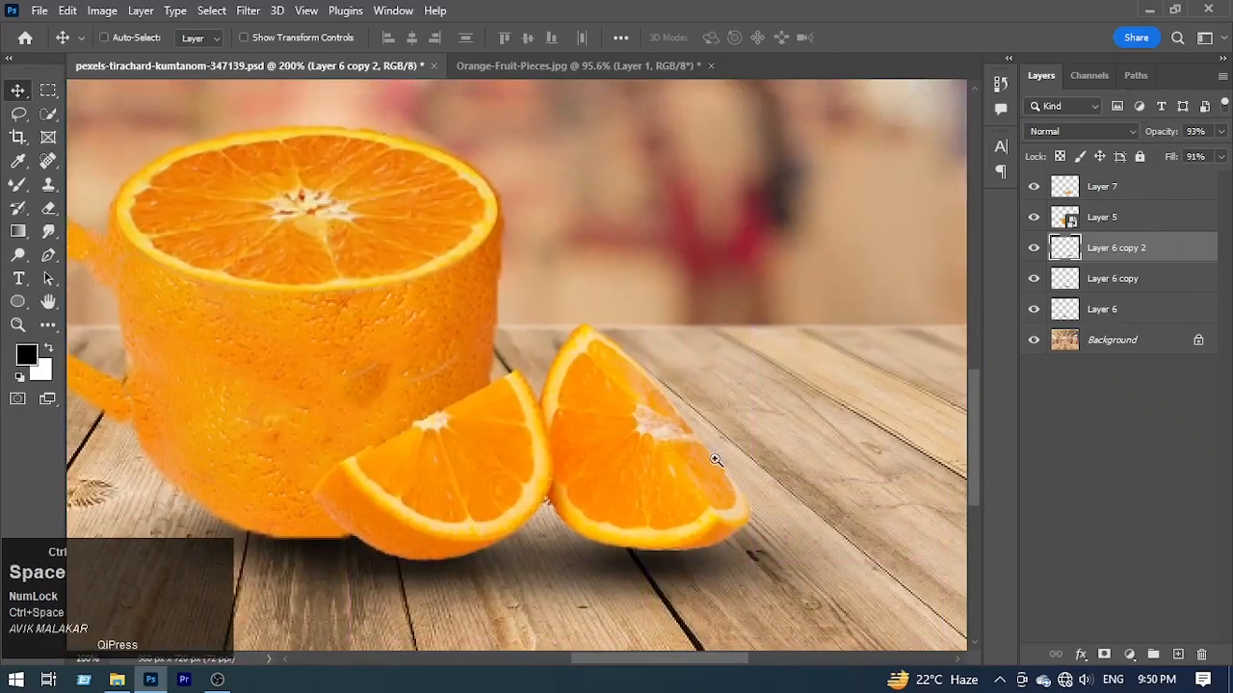
pyautogui.moveTo(716, 460); pyautogui.dragTo(619, 466)
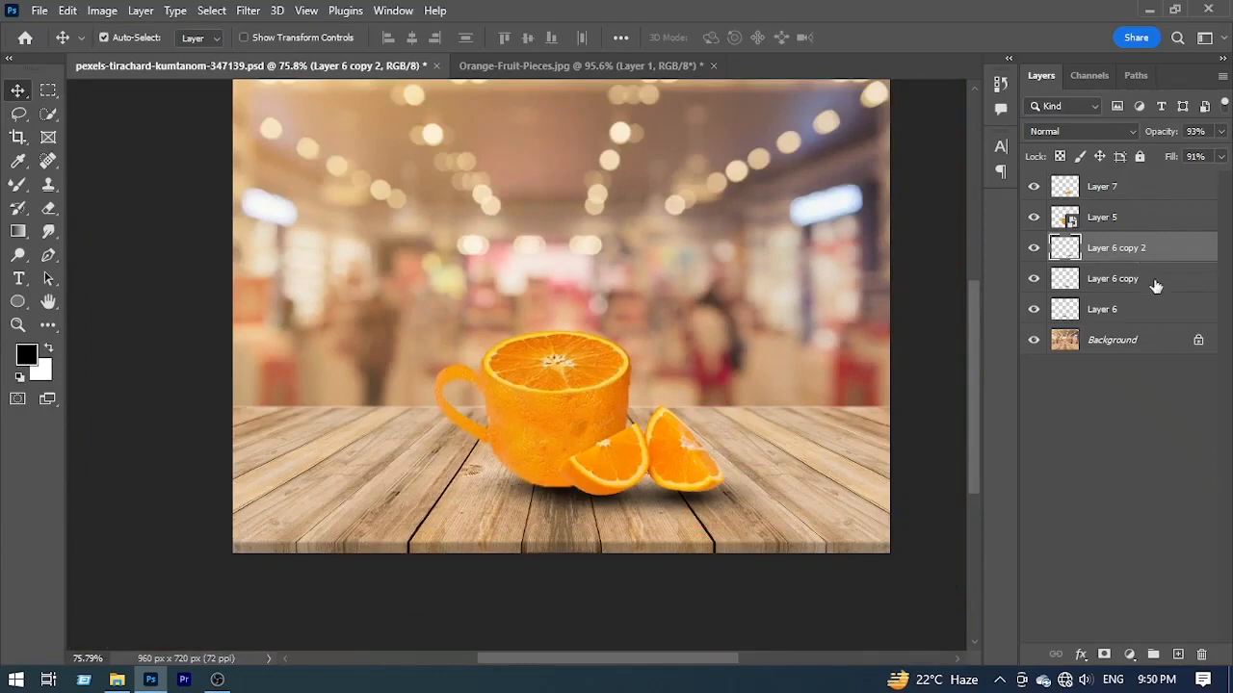
pyautogui.click(1034, 249)
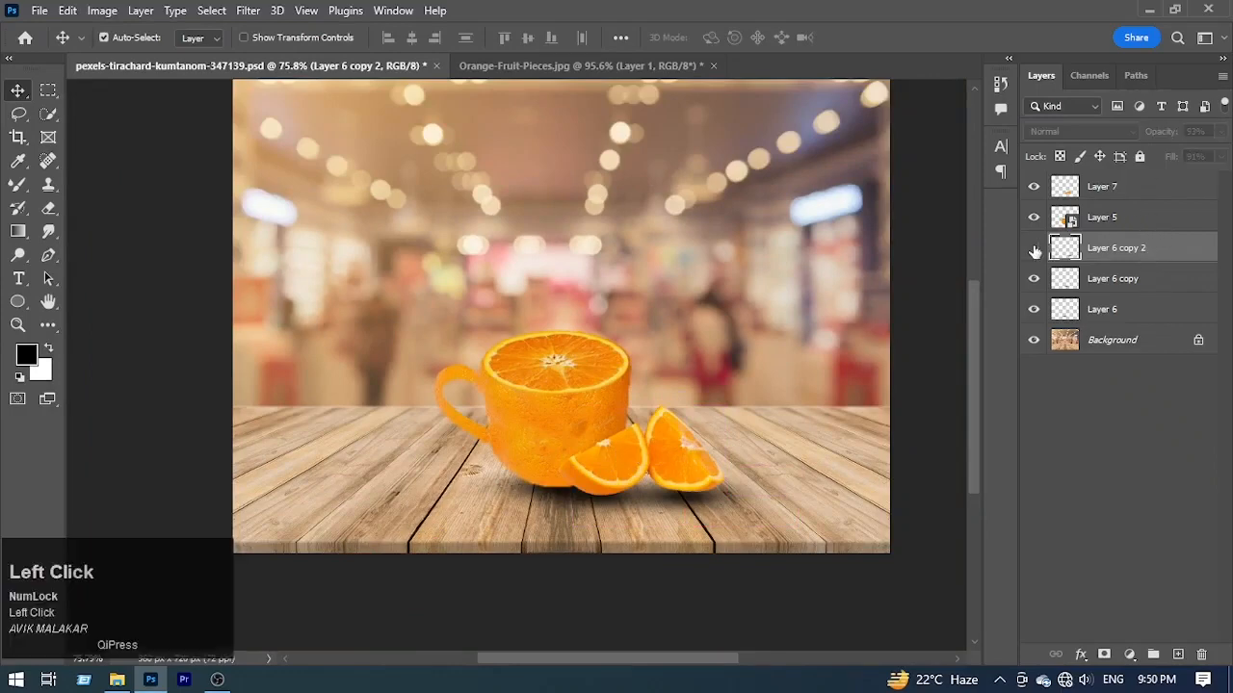
pyautogui.click(1034, 250)
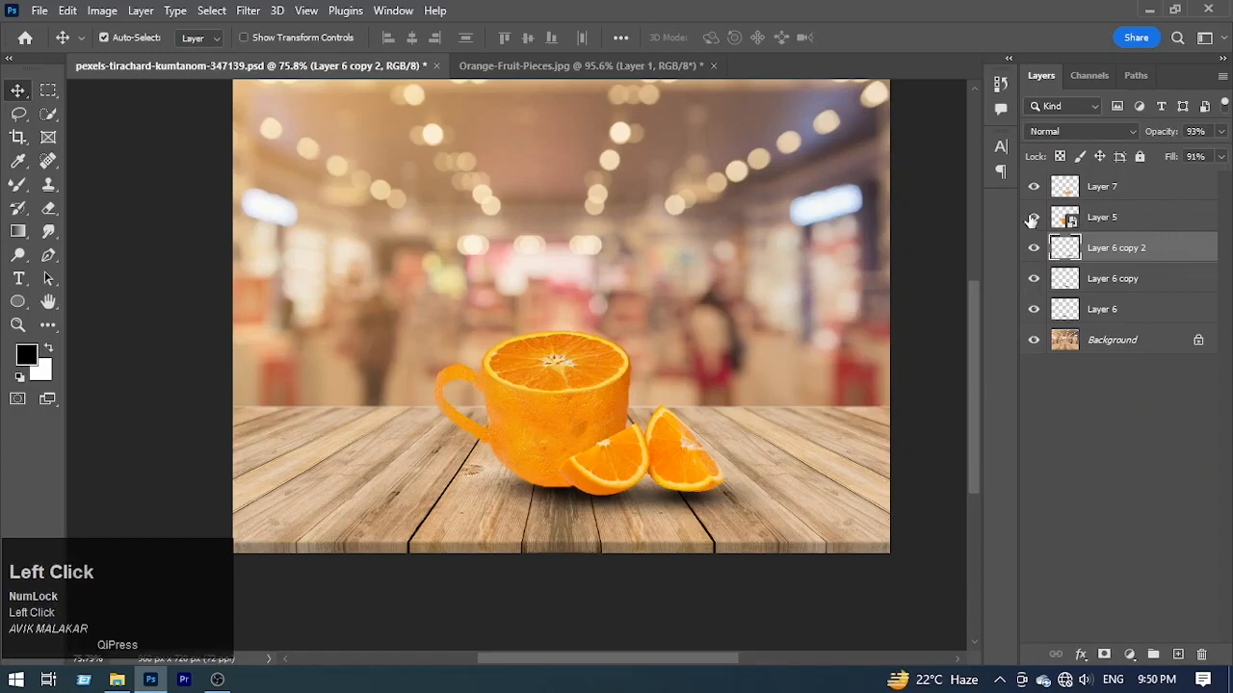
# Step: Add a Curves adjustment layer directly above the cup layer, float its settings window, and close the leftover Adjustments and Libraries group
pyautogui.click(1034, 218)
pyautogui.click(1033, 218)
pyautogui.click(1160, 223)
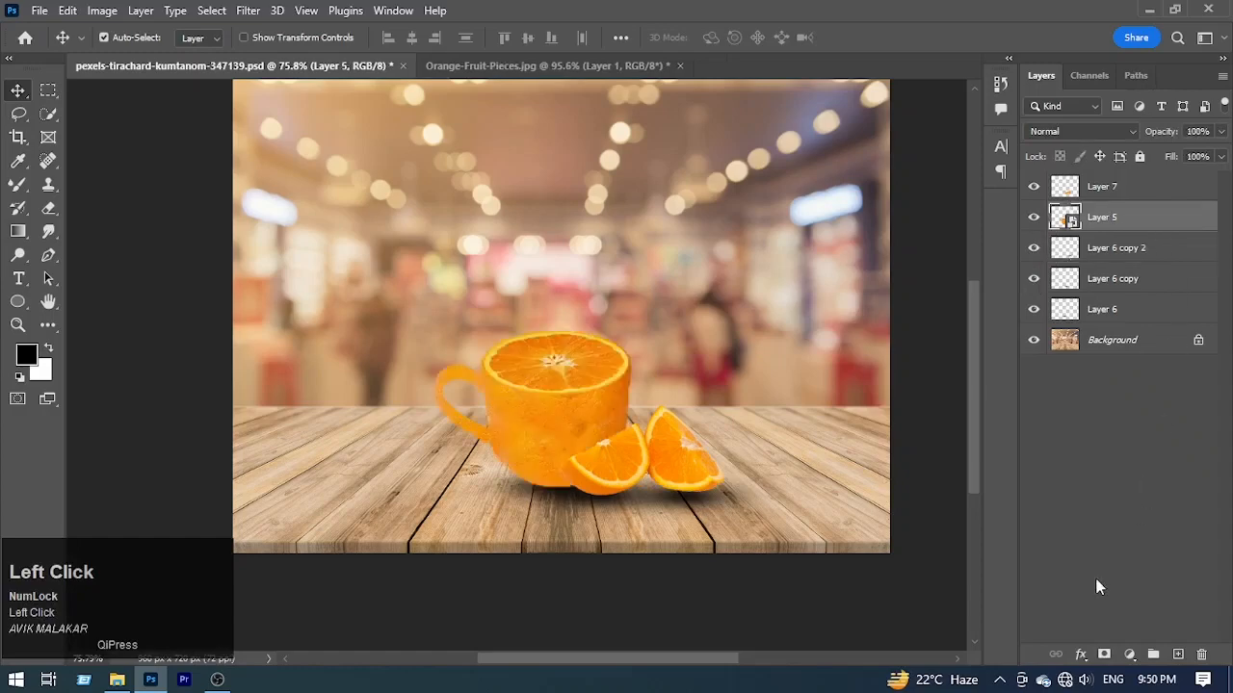
pyautogui.click(1130, 655)
pyautogui.click(1162, 429)
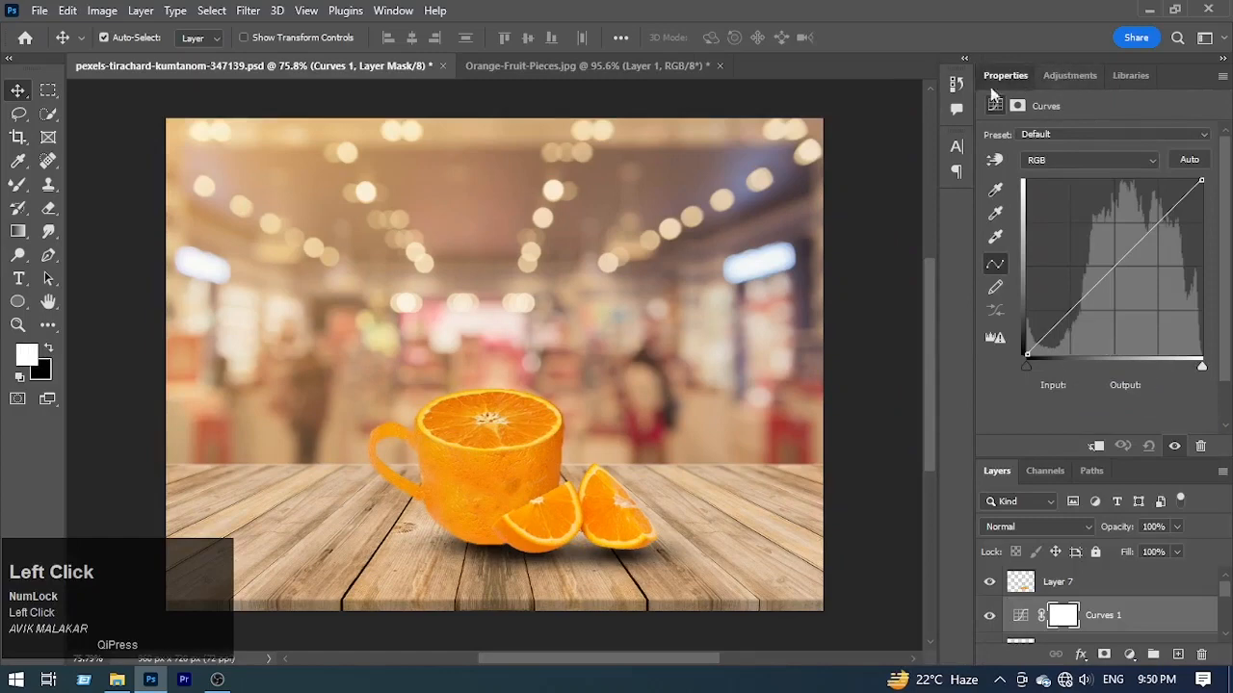
pyautogui.moveTo(990, 86); pyautogui.dragTo(901, 110)
pyautogui.click(1221, 73)
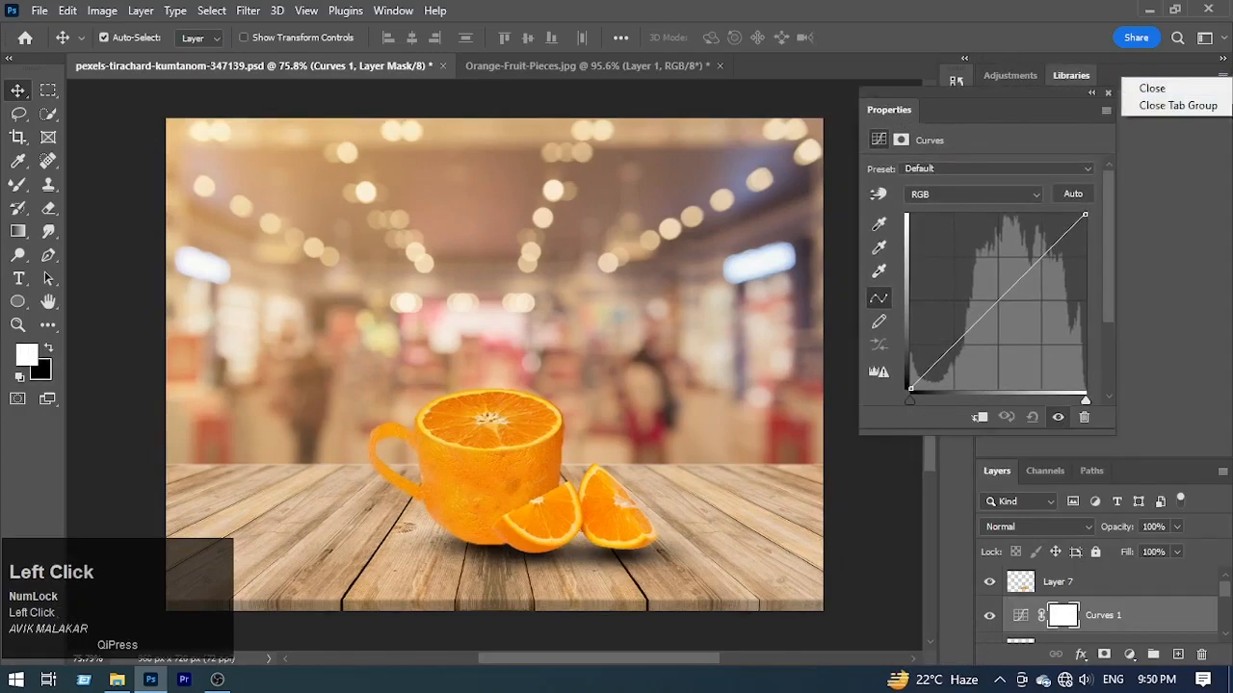
pyautogui.click(1177, 105)
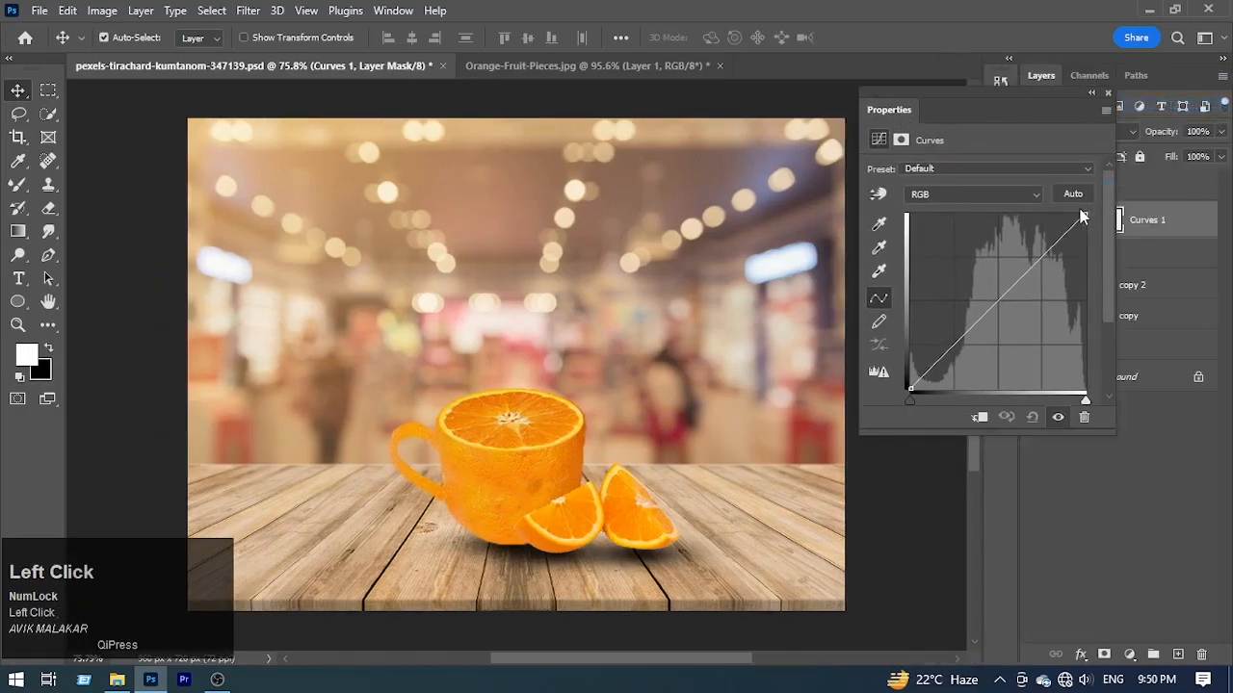
# Step: Clip the Curves adjustment to the cup layer and darken the cup by lowering the output of the curve's white point
pyautogui.click(979, 417)
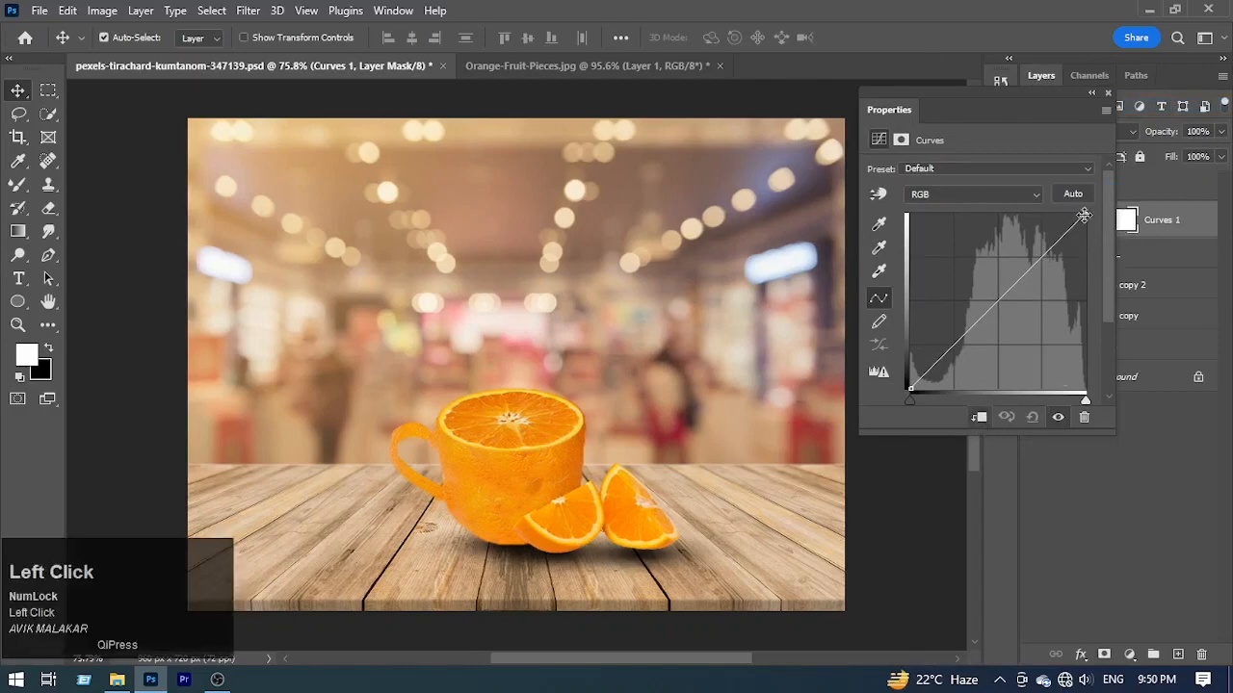
pyautogui.moveTo(1084, 215); pyautogui.dragTo(1112, 269)
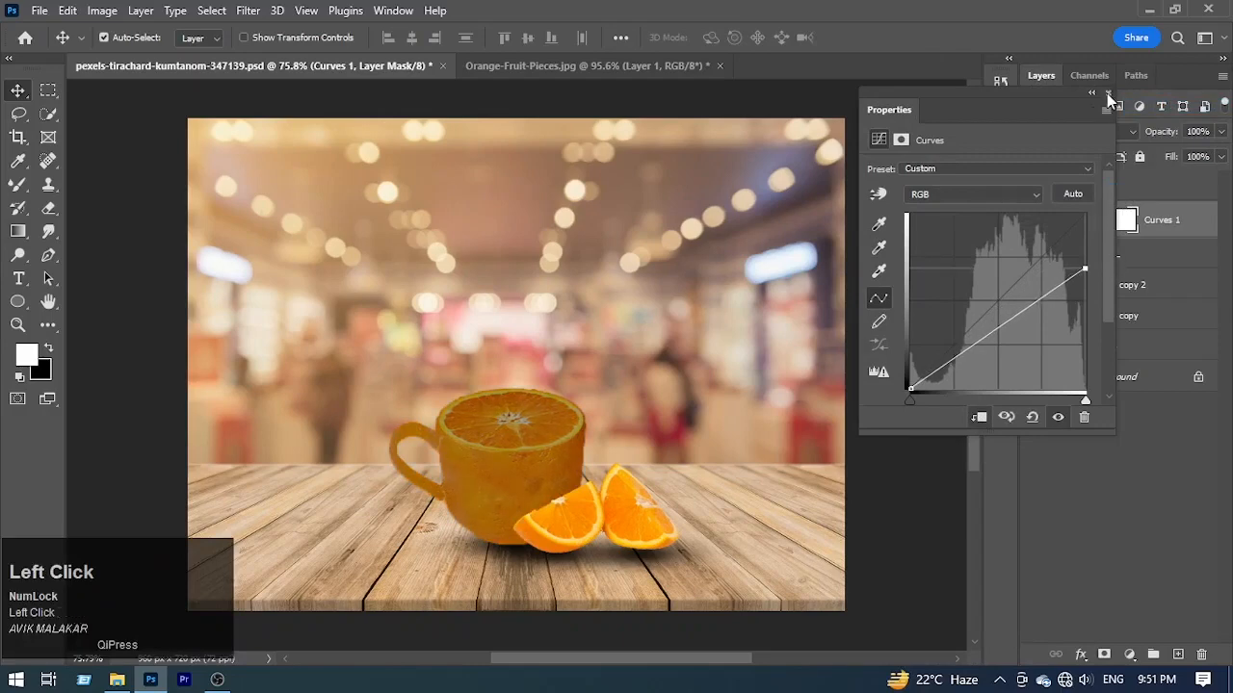
pyautogui.click(1107, 93)
# Step: In the Curves layer's blending options, split the Underlying Layer highlight threshold to 166 / 206 so the cup's highlights show through
pyautogui.click(1204, 229)
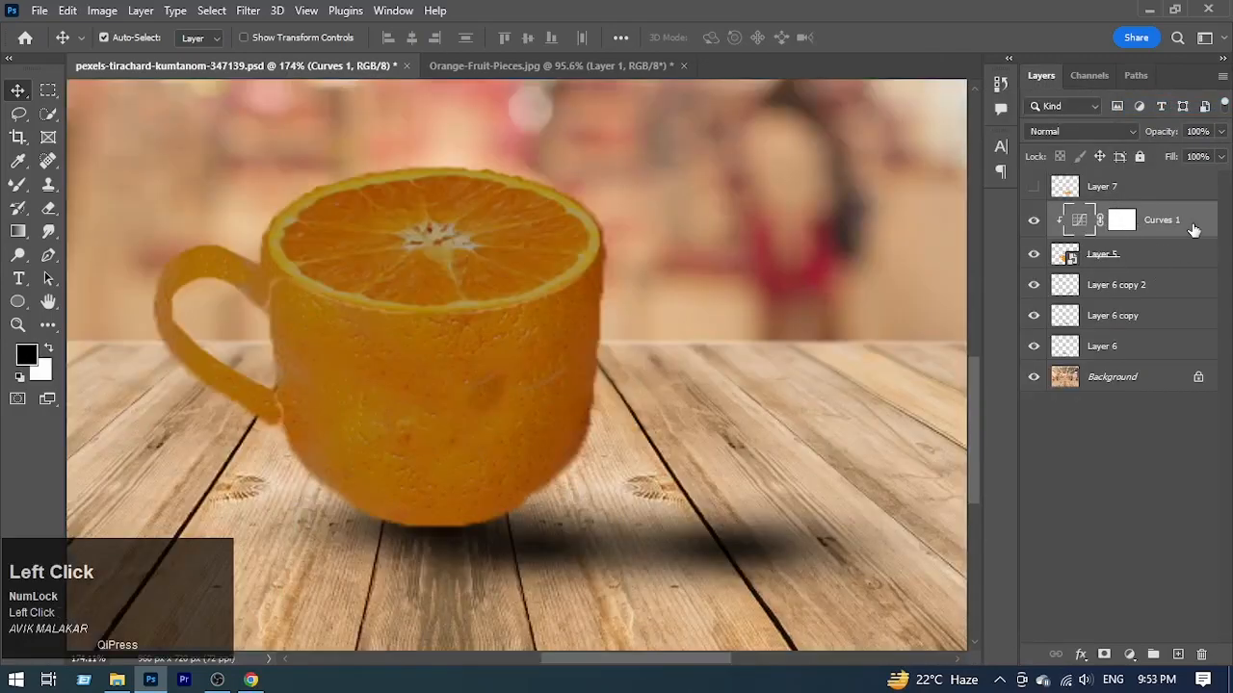
pyautogui.moveTo(389, 408); pyautogui.dragTo(288, 413)
pyautogui.moveTo(982, 457); pyautogui.dragTo(892, 459)
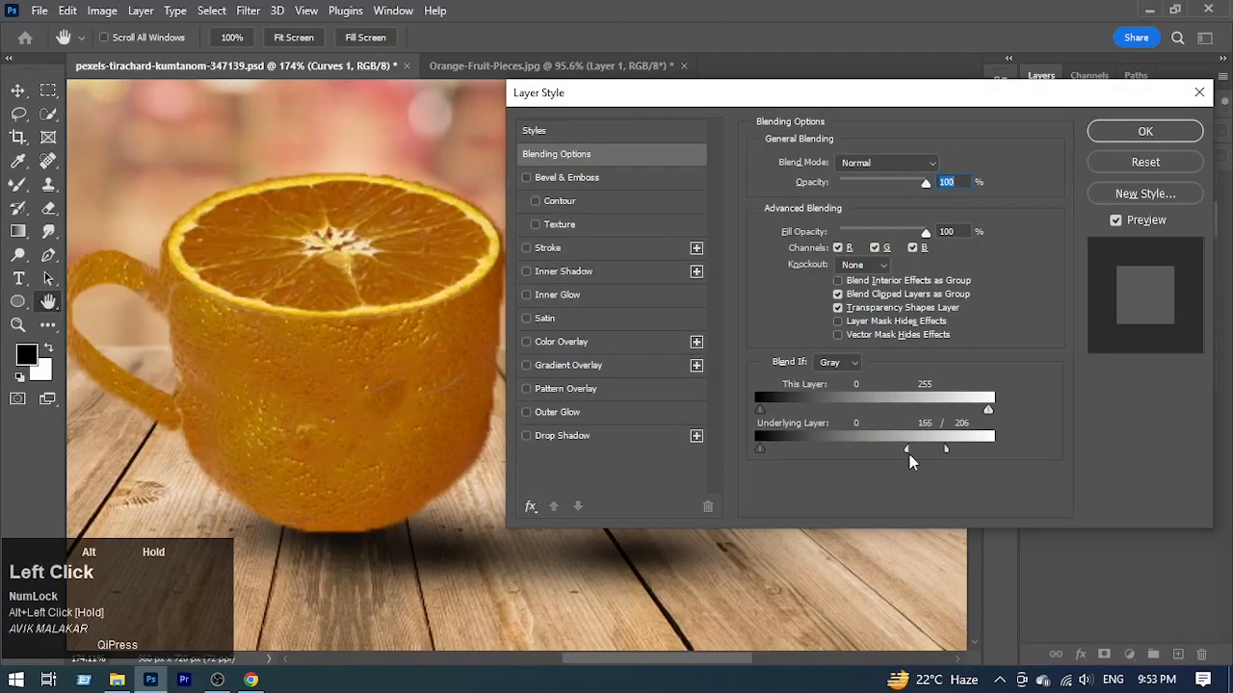
pyautogui.click(1175, 129)
pyautogui.hotkey('ctrl', 'space')
pyautogui.moveTo(840, 315); pyautogui.dragTo(788, 371)
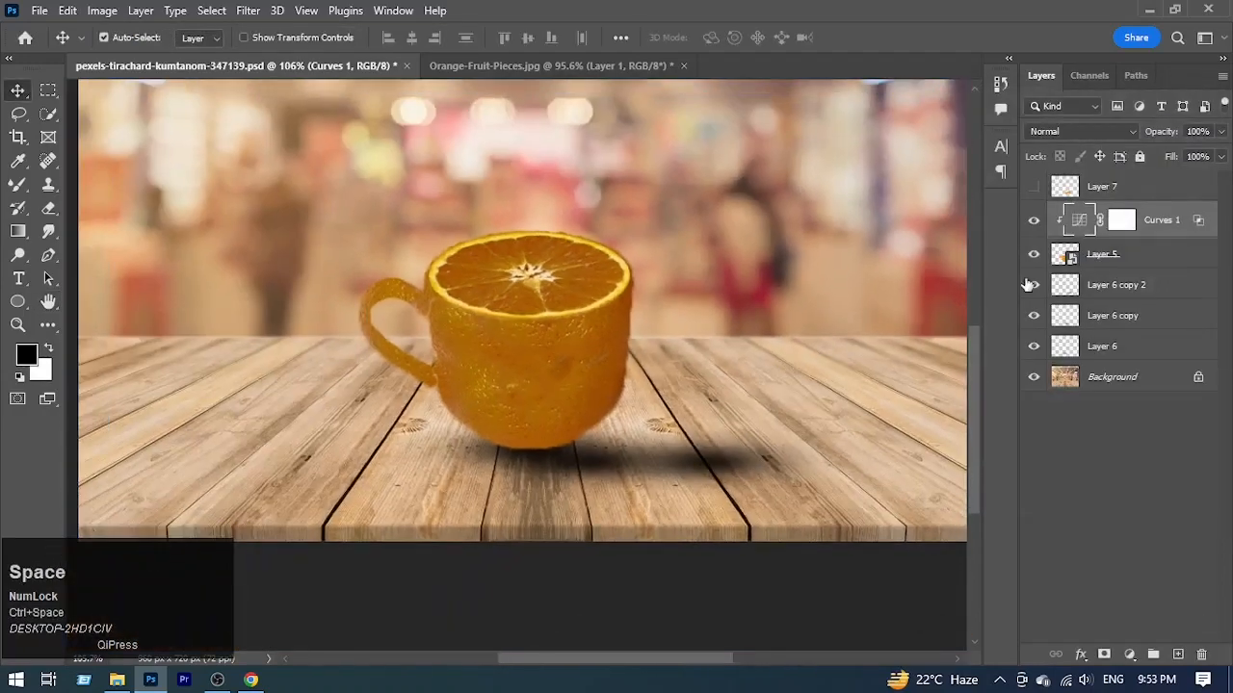
# Step: Target the Curves layer's mask with black as foreground and set the Mixer Brush to a soft round 86 px tip
pyautogui.click(1119, 226)
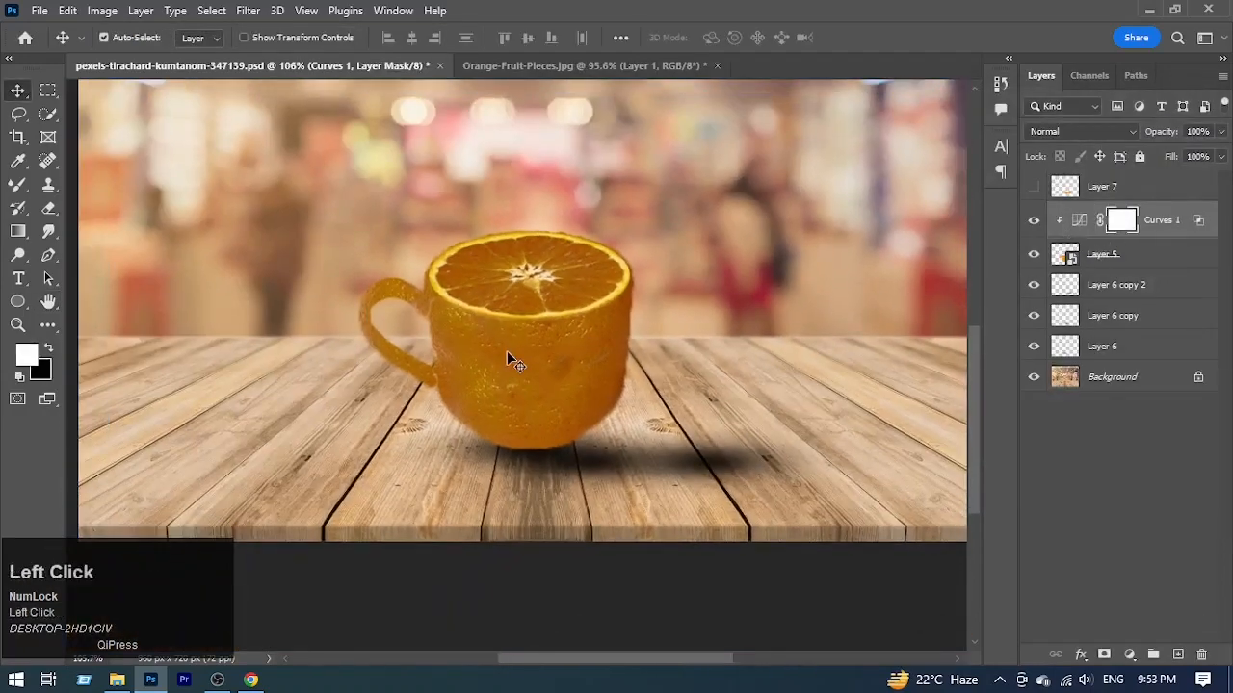
pyautogui.press('x')
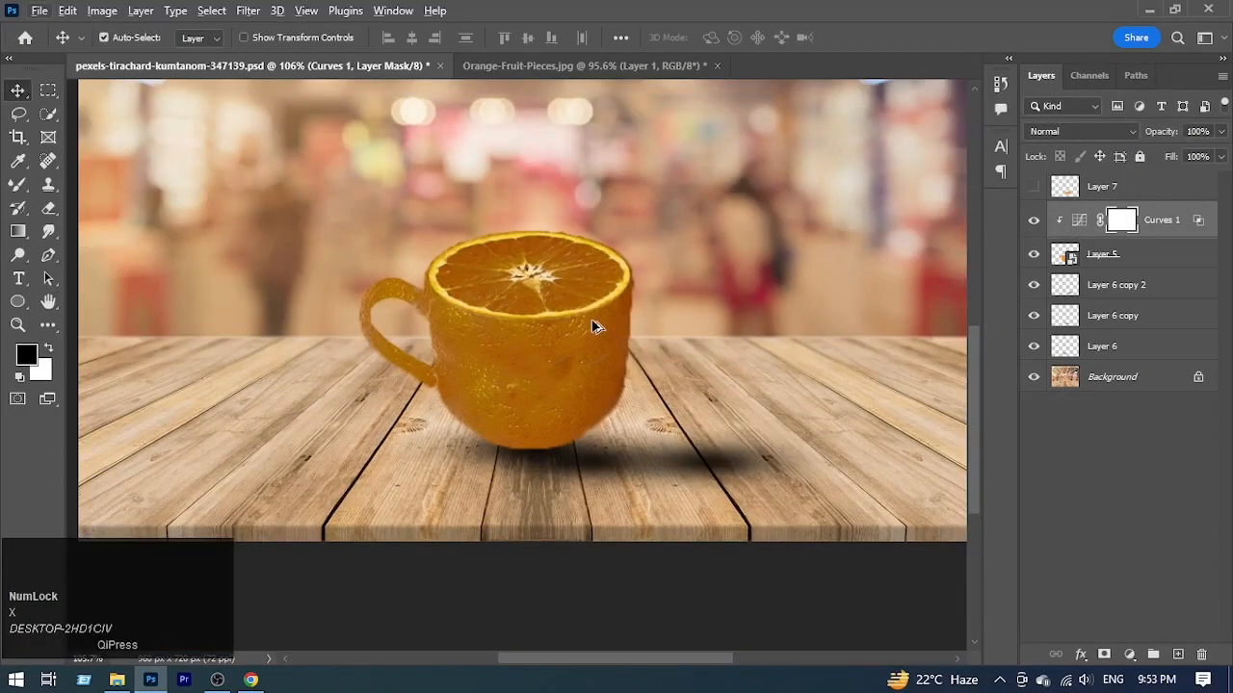
pyautogui.press('b')
pyautogui.keyDown('alt'); pyautogui.click(593, 331); pyautogui.keyUp('alt')
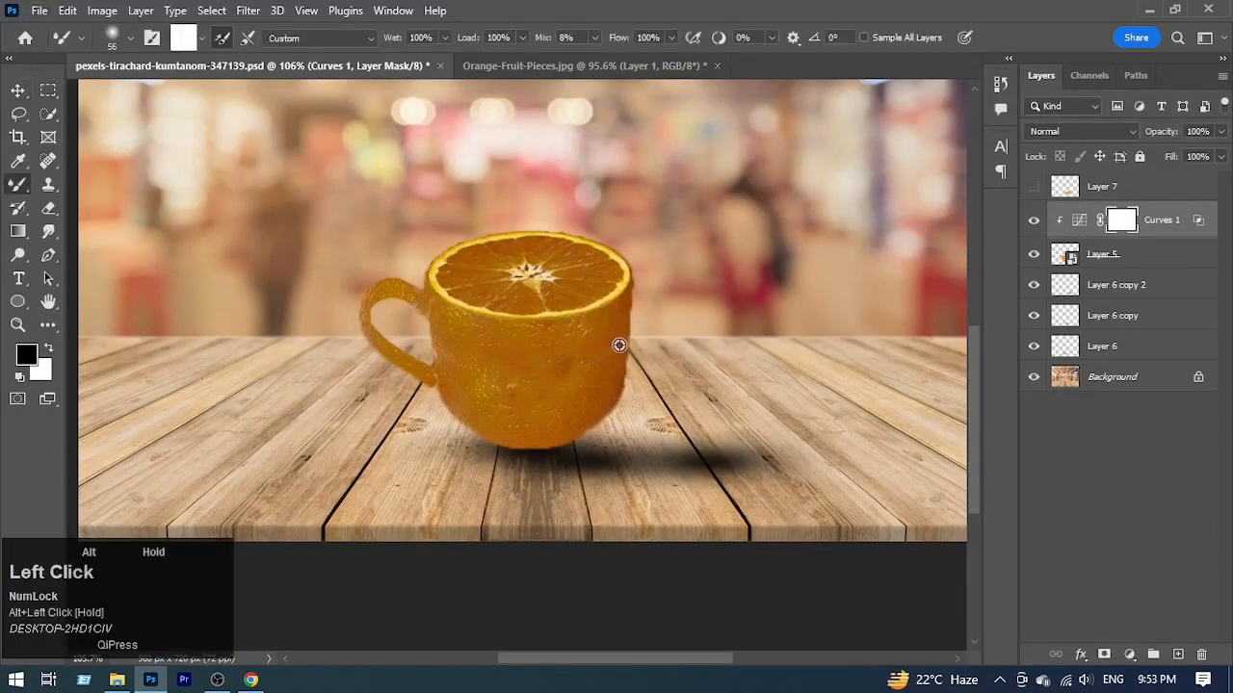
pyautogui.keyDown('alt'); pyautogui.moveTo(596, 325); pyautogui.dragTo(618, 331); pyautogui.keyUp('alt')
pyautogui.rightClick(614, 330)
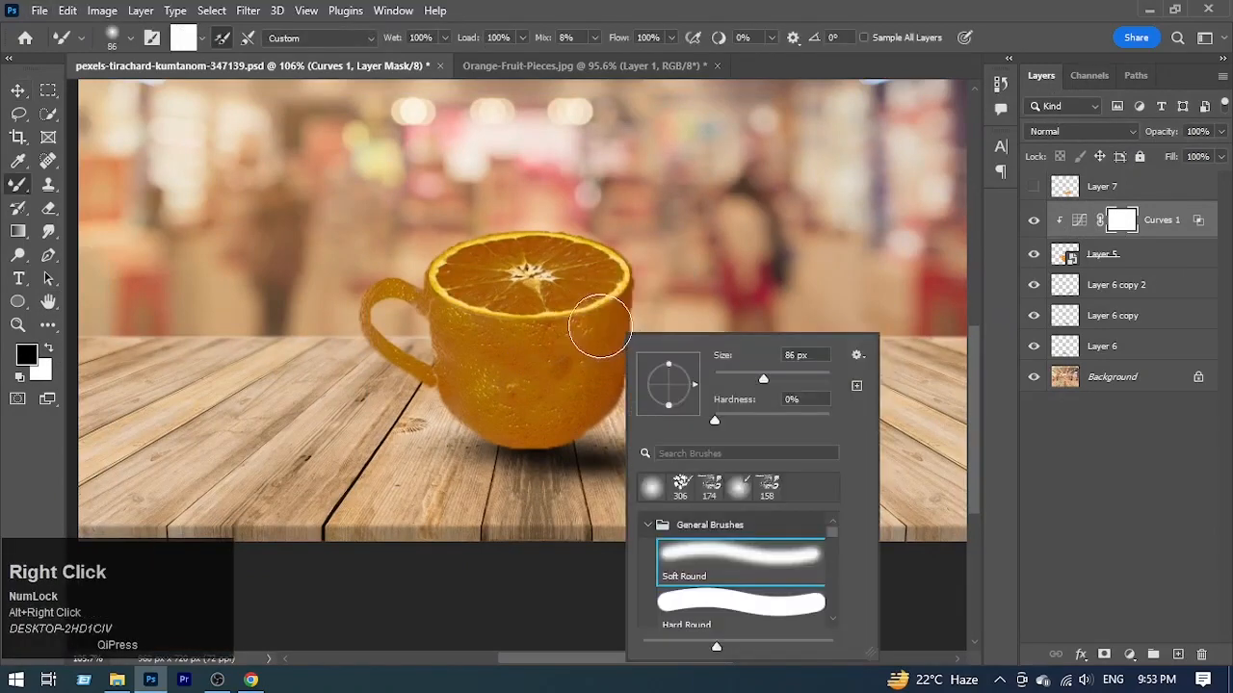
pyautogui.click(807, 286)
pyautogui.rightClick(606, 324)
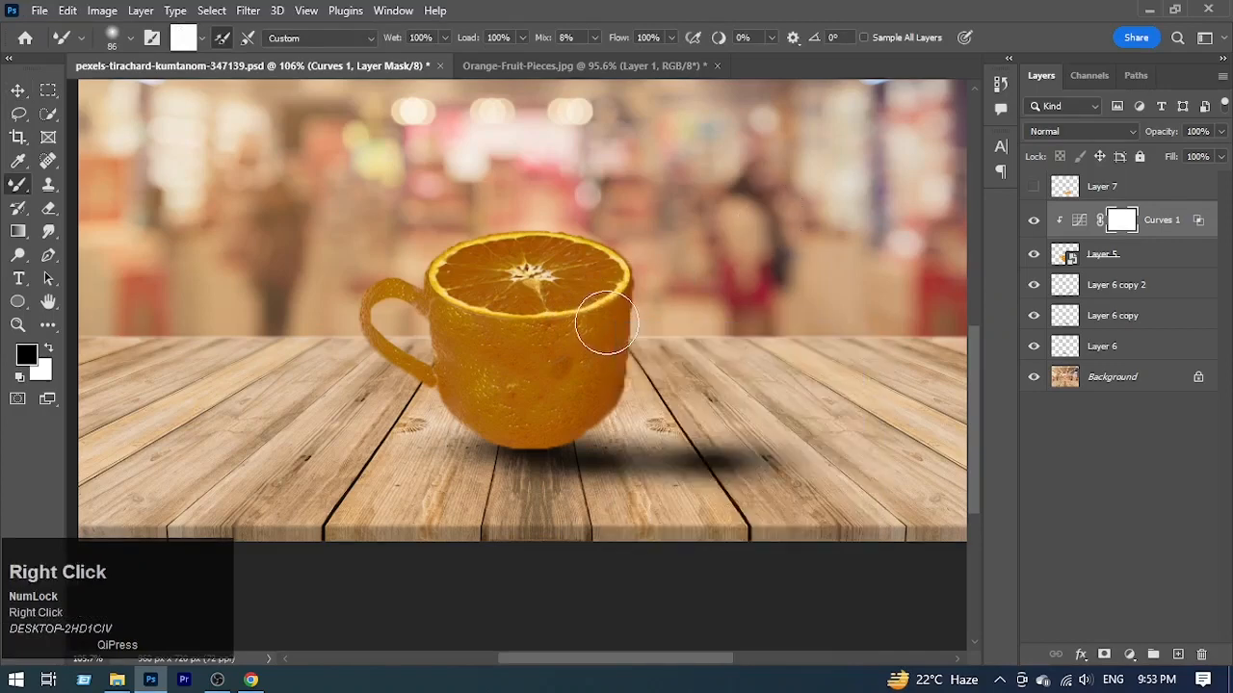
pyautogui.rightClick(607, 323)
pyautogui.rightClick(607, 323)
pyautogui.rightClick(606, 322)
pyautogui.rightClick(607, 323)
pyautogui.rightClick(607, 323)
pyautogui.rightClick(608, 322)
pyautogui.rightClick(655, 280)
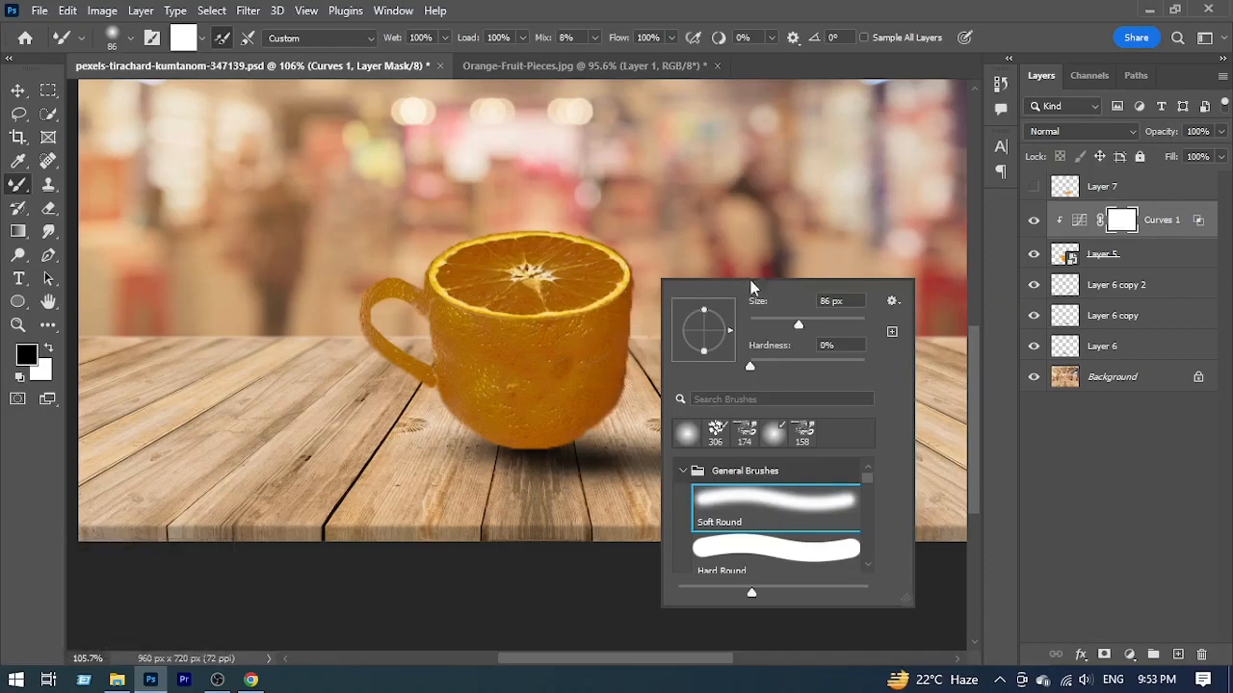
pyautogui.click(762, 206)
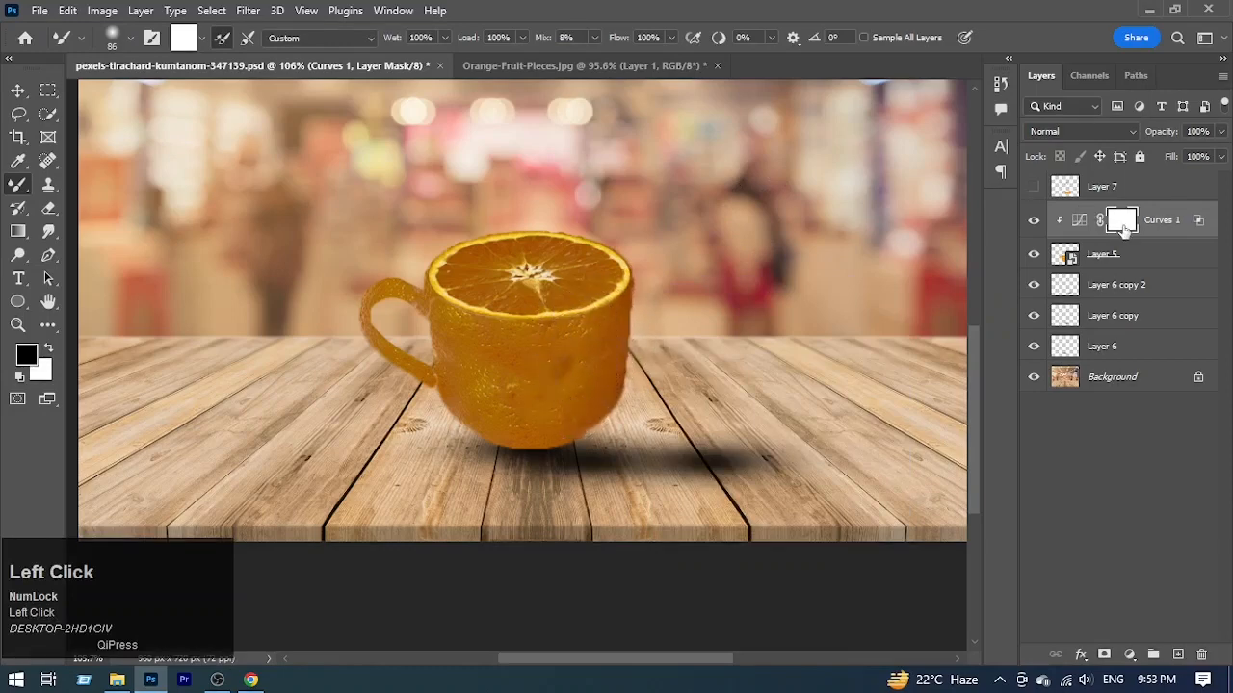
# Step: Try painting black on the Curves mask with the Mixer Brush to brighten the cup's front and right side
pyautogui.moveTo(591, 337)
pyautogui.mouseDown()
pyautogui.moveTo(583, 375)
pyautogui.moveTo(552, 319)
pyautogui.moveTo(572, 404)
pyautogui.mouseUp()
pyautogui.hotkey('ctrl', 'space')
pyautogui.moveTo(562, 322)
pyautogui.mouseDown()
pyautogui.moveTo(606, 375)
pyautogui.moveTo(581, 348)
pyautogui.moveTo(581, 445)
pyautogui.moveTo(592, 340)
pyautogui.moveTo(584, 372)
pyautogui.mouseUp()
pyautogui.press('x')
pyautogui.press('x')
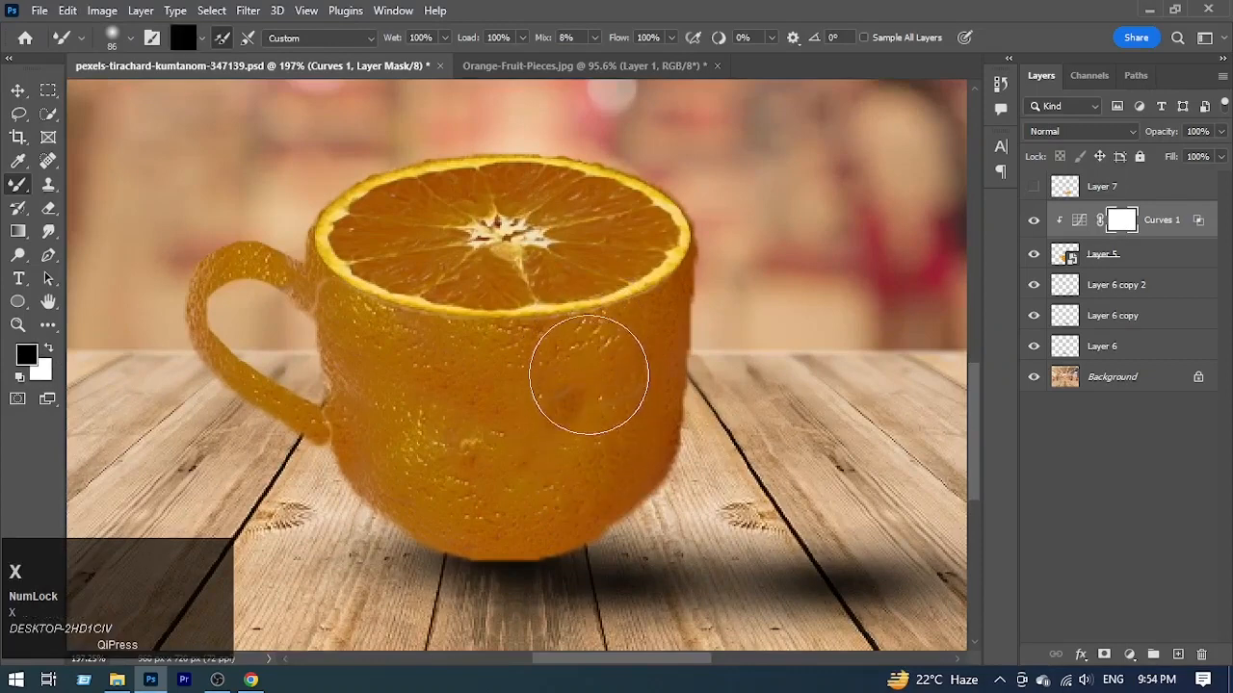
pyautogui.click(589, 419)
pyautogui.moveTo(586, 415)
pyautogui.mouseDown()
pyautogui.moveTo(581, 446)
pyautogui.moveTo(608, 407)
pyautogui.moveTo(587, 400)
pyautogui.moveTo(508, 544)
pyautogui.mouseUp()
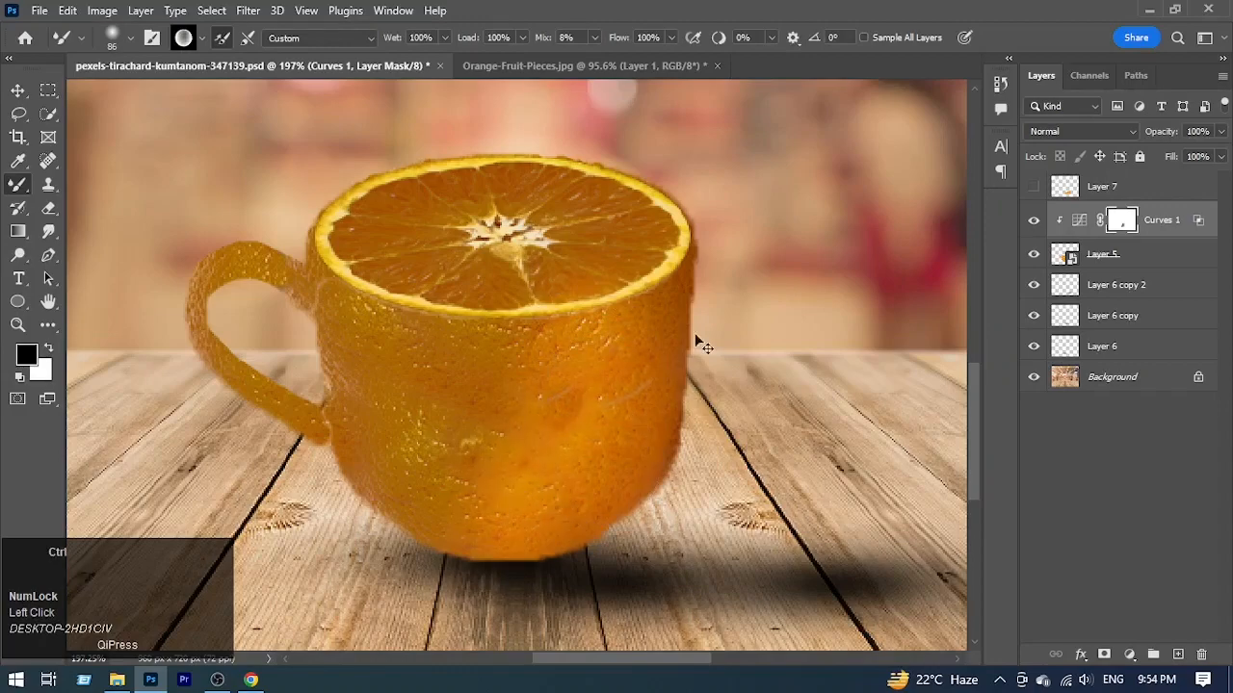
pyautogui.moveTo(676, 352); pyautogui.dragTo(638, 404)
pyautogui.moveTo(664, 310)
pyautogui.mouseDown()
pyautogui.moveTo(672, 344)
pyautogui.moveTo(671, 316)
pyautogui.moveTo(647, 320)
pyautogui.moveTo(626, 423)
pyautogui.mouseUp()
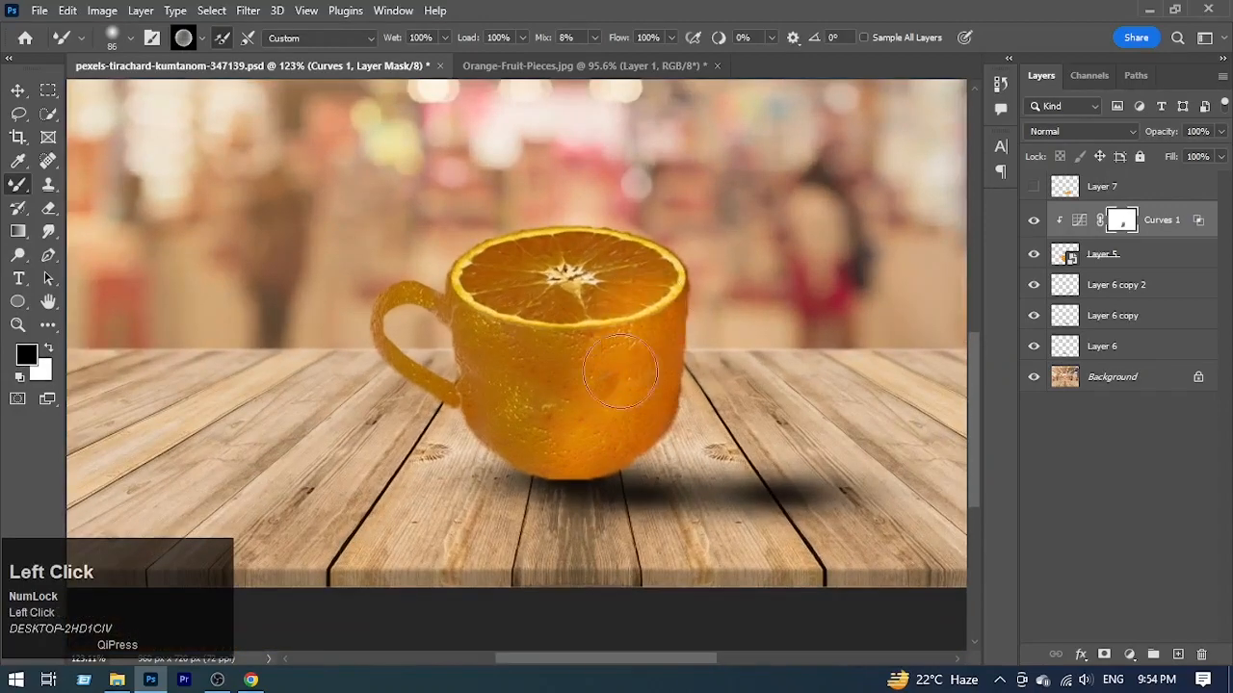
pyautogui.moveTo(620, 372)
pyautogui.mouseDown()
pyautogui.moveTo(579, 444)
pyautogui.moveTo(571, 374)
pyautogui.moveTo(553, 437)
pyautogui.moveTo(557, 363)
pyautogui.moveTo(552, 395)
pyautogui.mouseUp()
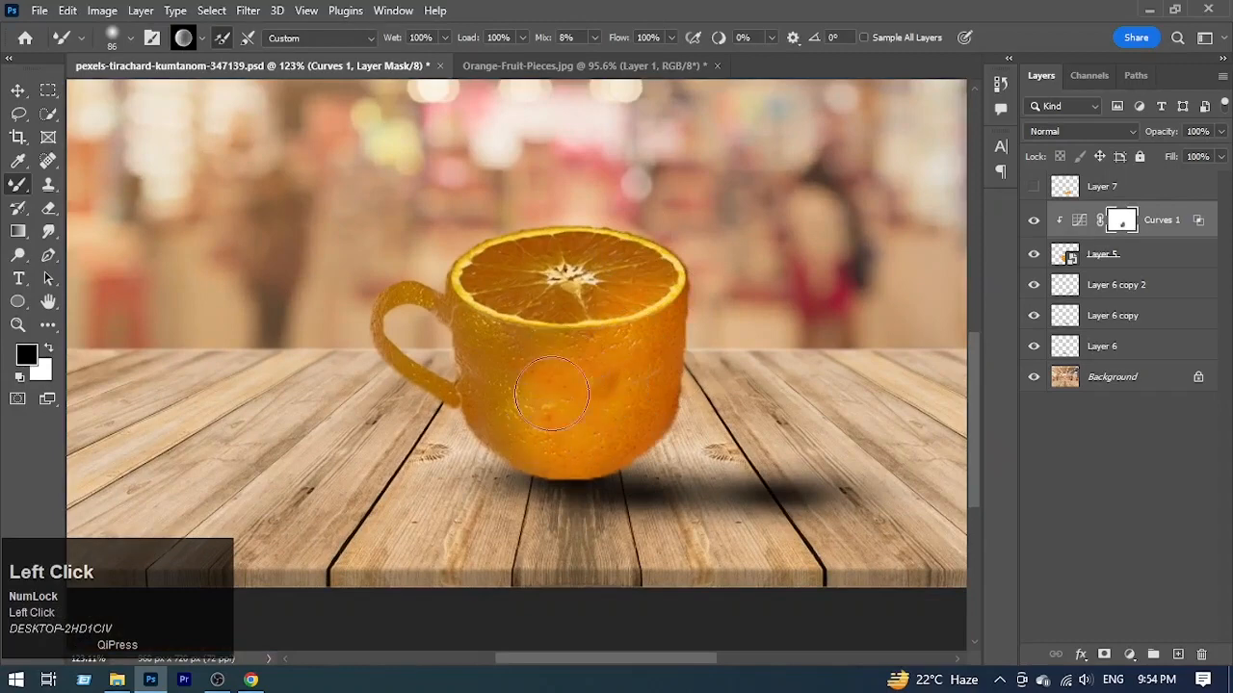
# Step: Undo the recent mask strokes and repaint one black stroke down the right side of the cup
pyautogui.hotkey('ctrl', 'z')
pyautogui.hotkey('ctrl', 'z')
pyautogui.hotkey('ctrl', 'z')
pyautogui.hotkey('ctrl', 'z')
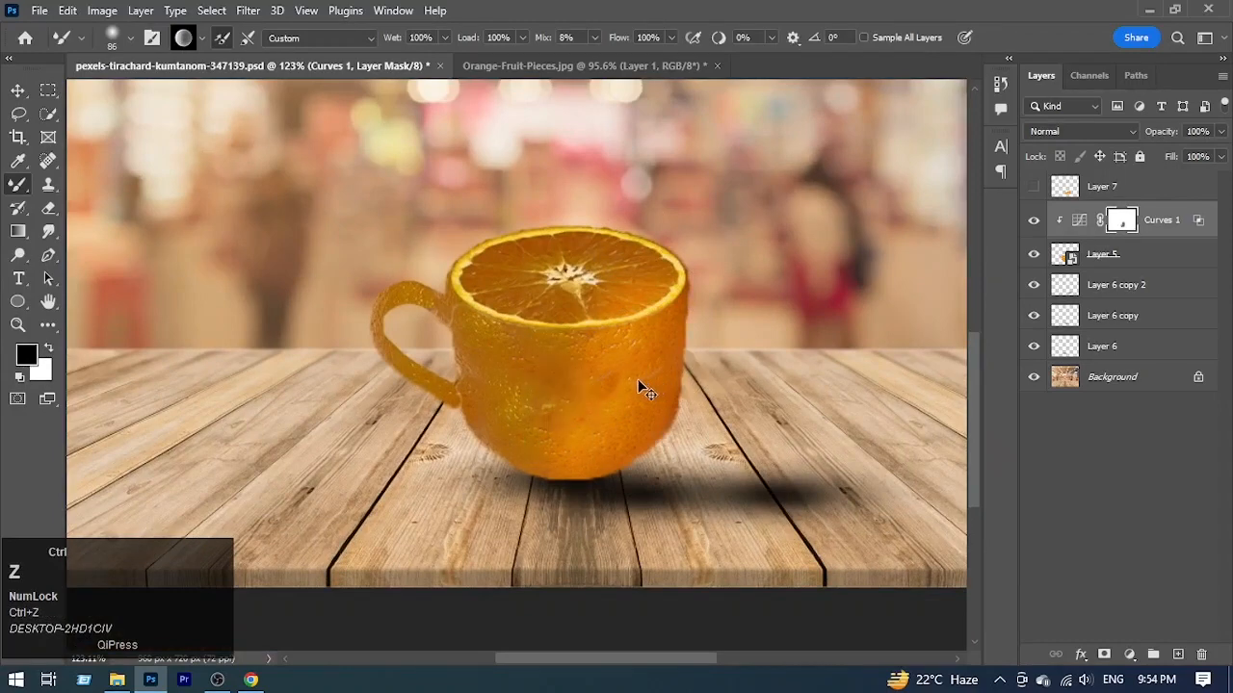
pyautogui.hotkey('ctrl', 'z')
pyautogui.hotkey('ctrl', 'z')
pyautogui.hotkey('ctrl', 'z')
pyautogui.hotkey('ctrl', 'z')
pyautogui.hotkey('ctrl', 'z')
pyautogui.moveTo(646, 364); pyautogui.dragTo(637, 436)
pyautogui.keyDown('alt'); pyautogui.click(552, 344); pyautogui.keyUp('alt')
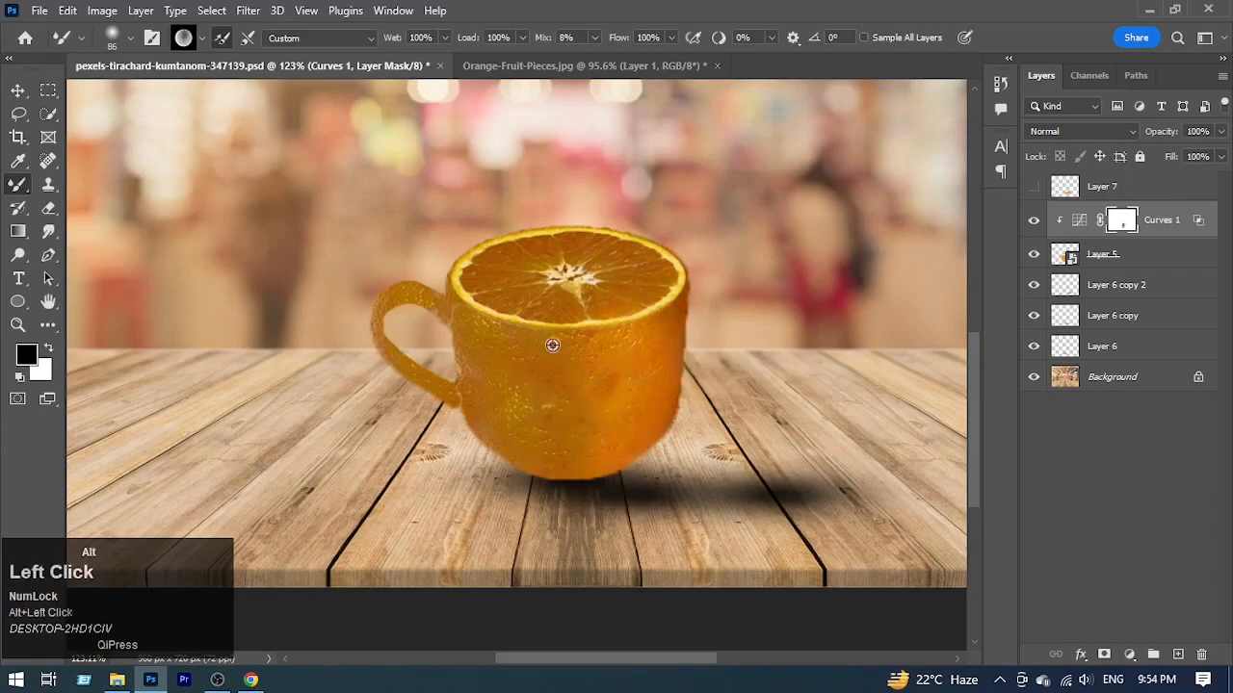
pyautogui.keyDown('alt'); pyautogui.click(570, 356); pyautogui.keyUp('alt')
pyautogui.moveTo(427, 292); pyautogui.dragTo(496, 311)
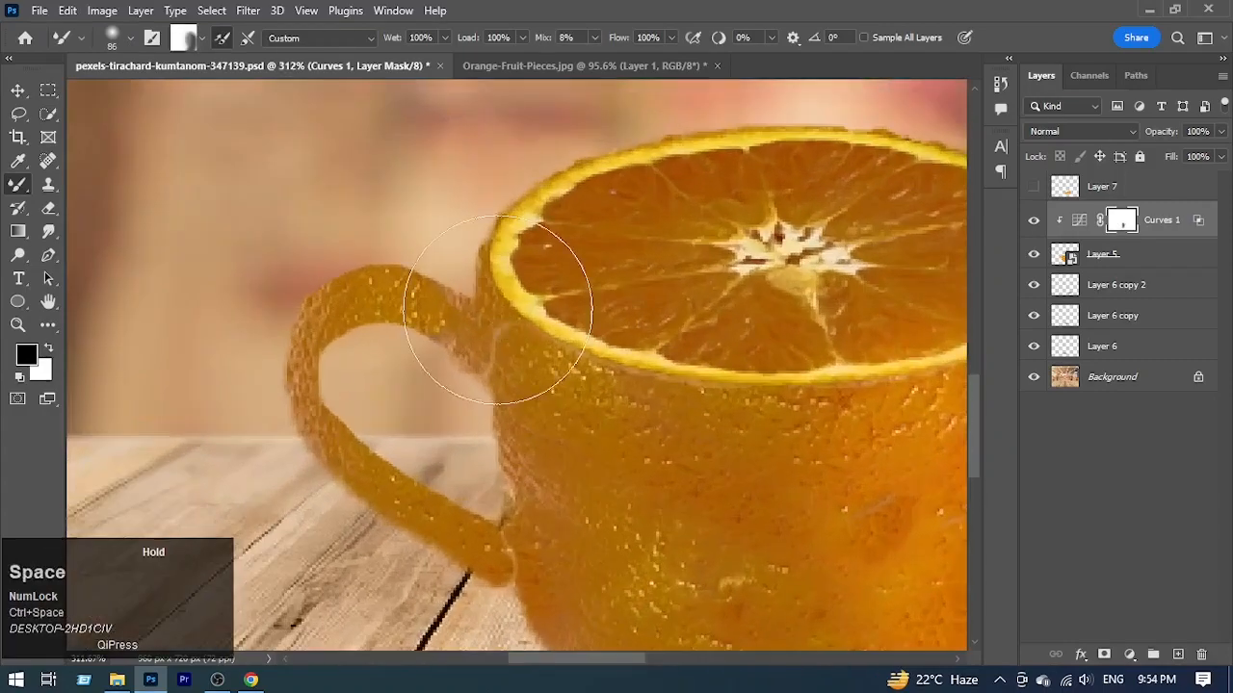
pyautogui.click(202, 39)
pyautogui.click(202, 39)
pyautogui.click(202, 38)
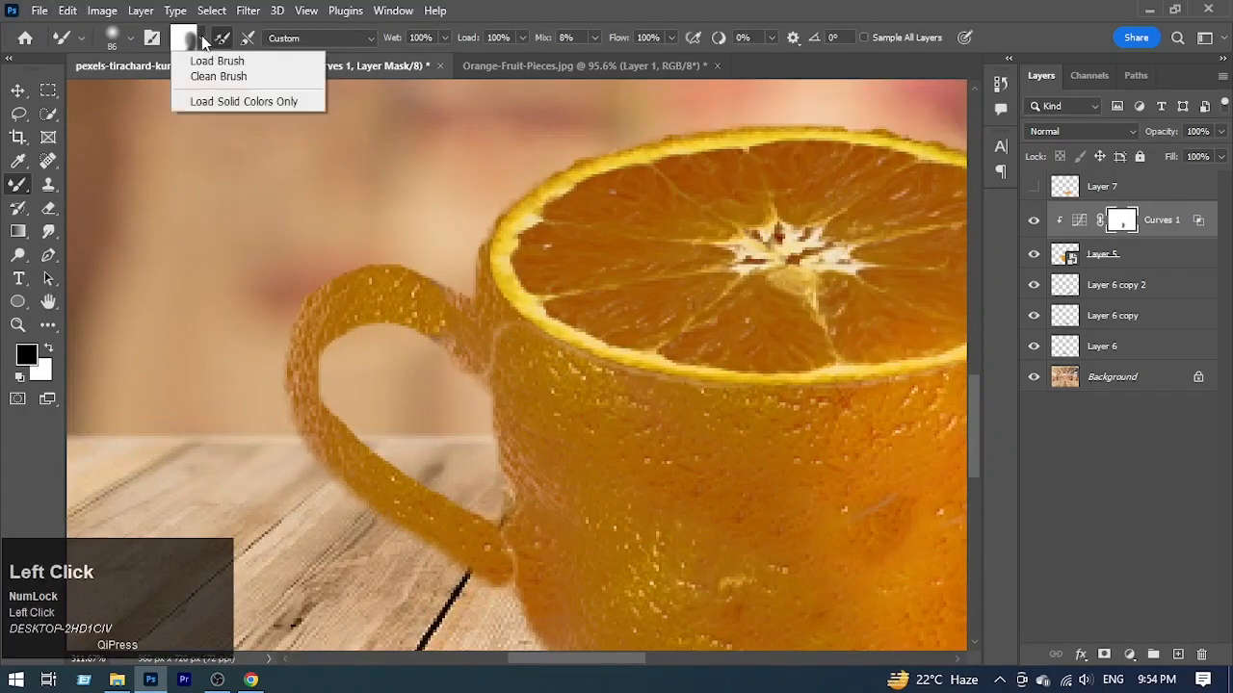
pyautogui.click(203, 39)
pyautogui.click(186, 40)
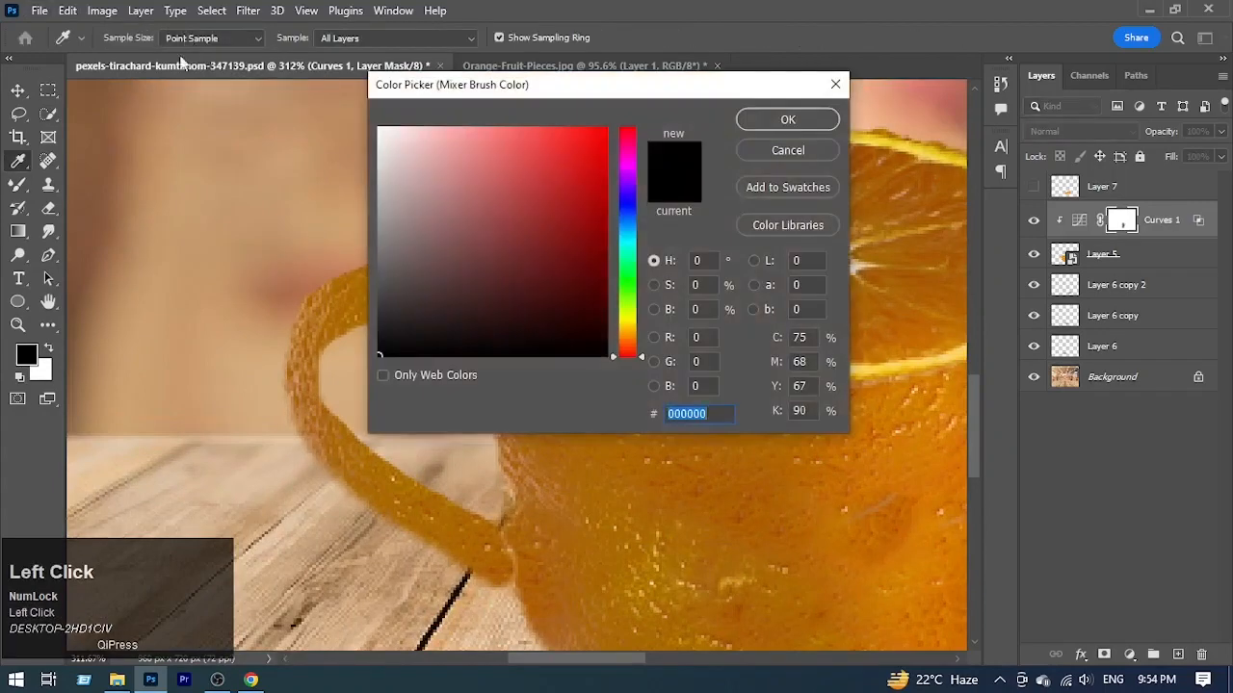
pyautogui.click(835, 84)
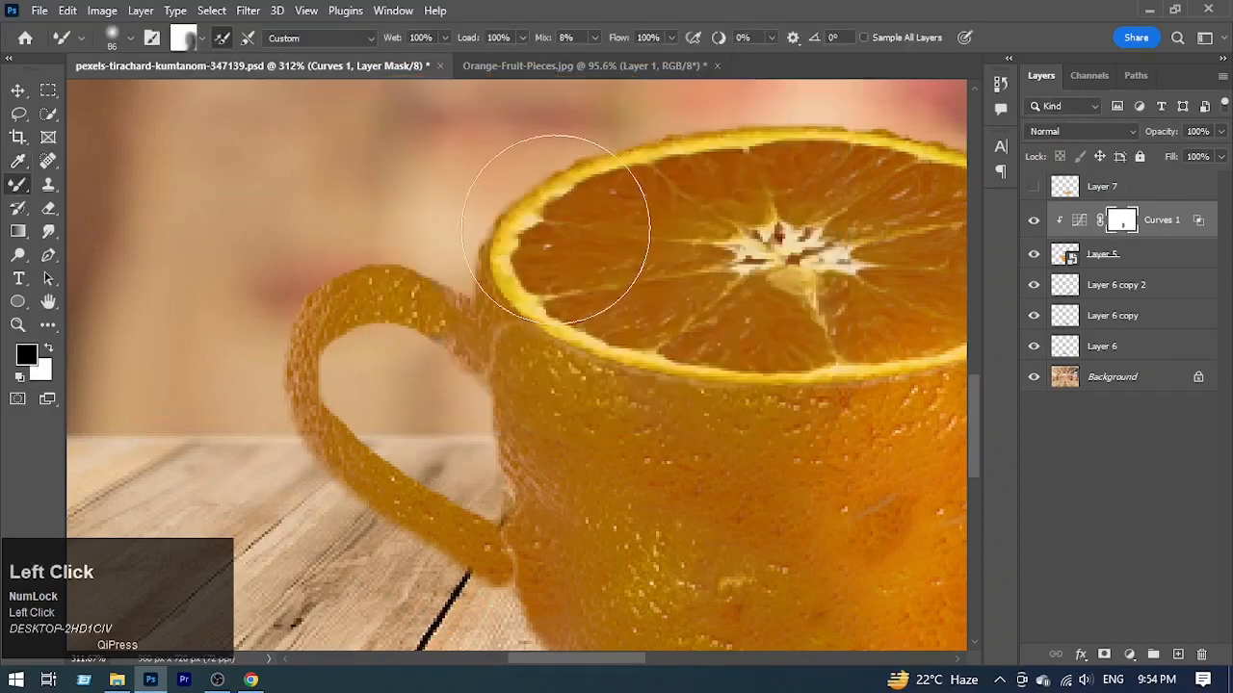
# Step: Reload the Mixer Brush with black at 20 px and paint the Curves mask over the upper and outer cup handle
pyautogui.press('d')
pyautogui.press('x')
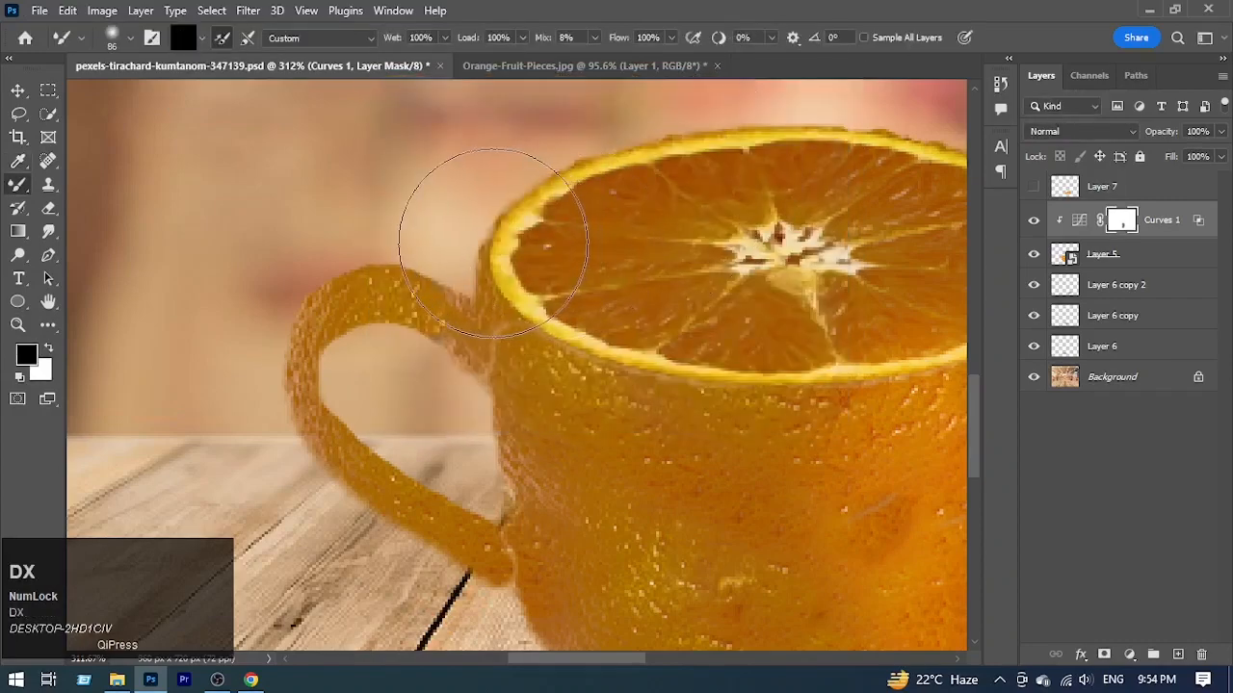
pyautogui.keyDown('alt'); pyautogui.rightClick(449, 299); pyautogui.keyUp('alt')
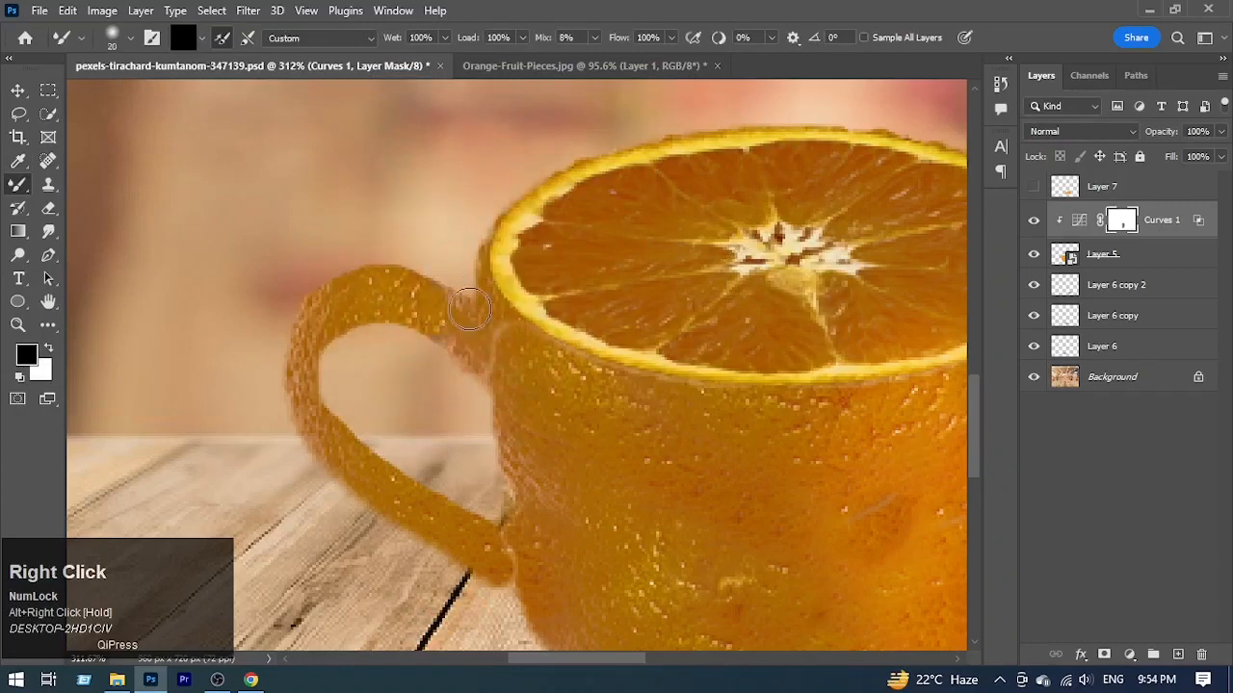
pyautogui.click(412, 292)
pyautogui.moveTo(412, 292)
pyautogui.mouseDown()
pyautogui.moveTo(349, 276)
pyautogui.moveTo(330, 300)
pyautogui.moveTo(392, 302)
pyautogui.moveTo(347, 310)
pyautogui.moveTo(382, 303)
pyautogui.moveTo(349, 321)
pyautogui.moveTo(369, 281)
pyautogui.moveTo(344, 284)
pyautogui.moveTo(323, 314)
pyautogui.moveTo(360, 292)
pyautogui.moveTo(329, 323)
pyautogui.moveTo(317, 286)
pyautogui.mouseUp()
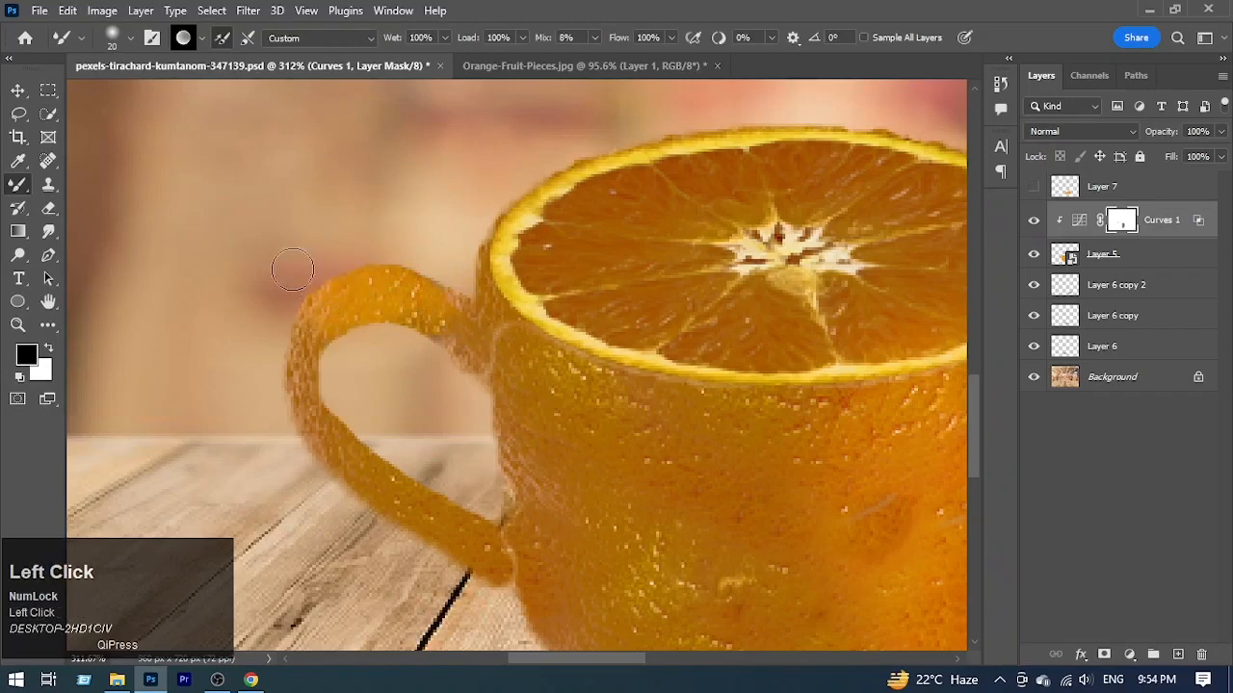
pyautogui.moveTo(301, 339); pyautogui.dragTo(300, 362)
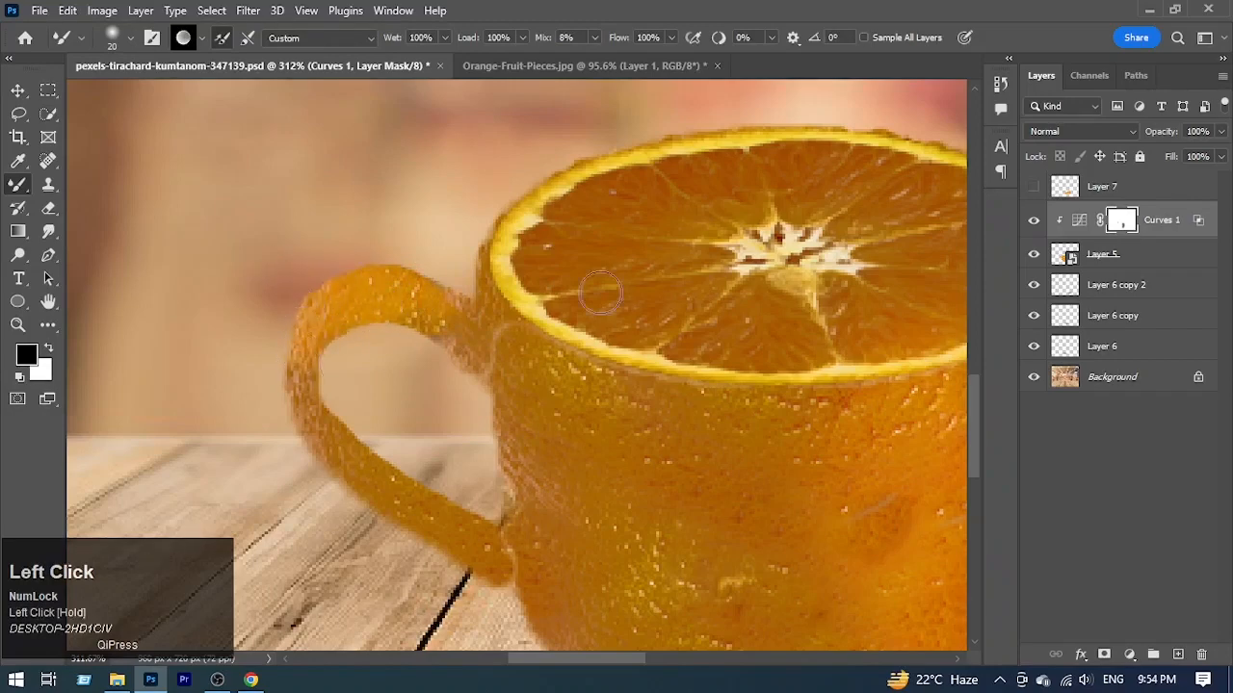
pyautogui.moveTo(584, 278); pyautogui.dragTo(498, 299)
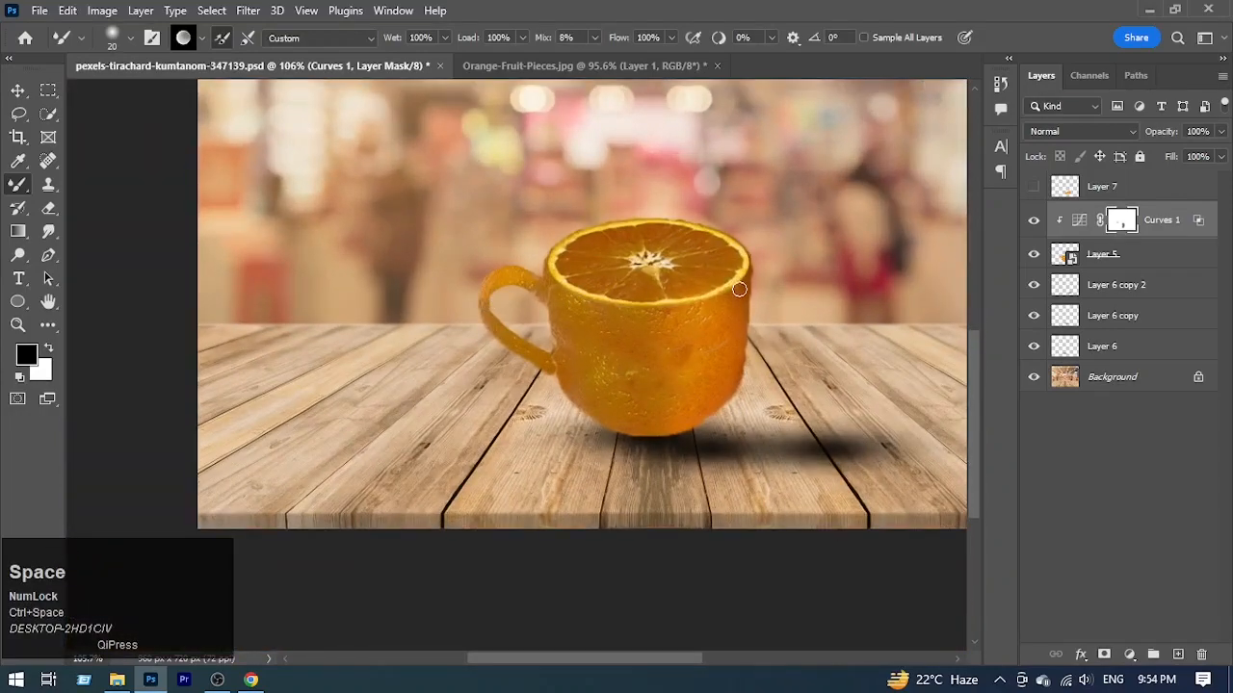
# Step: Paint black on the Curves mask along the cup's rim, undoing the stroke down the cup's front
pyautogui.moveTo(740, 284); pyautogui.dragTo(720, 291)
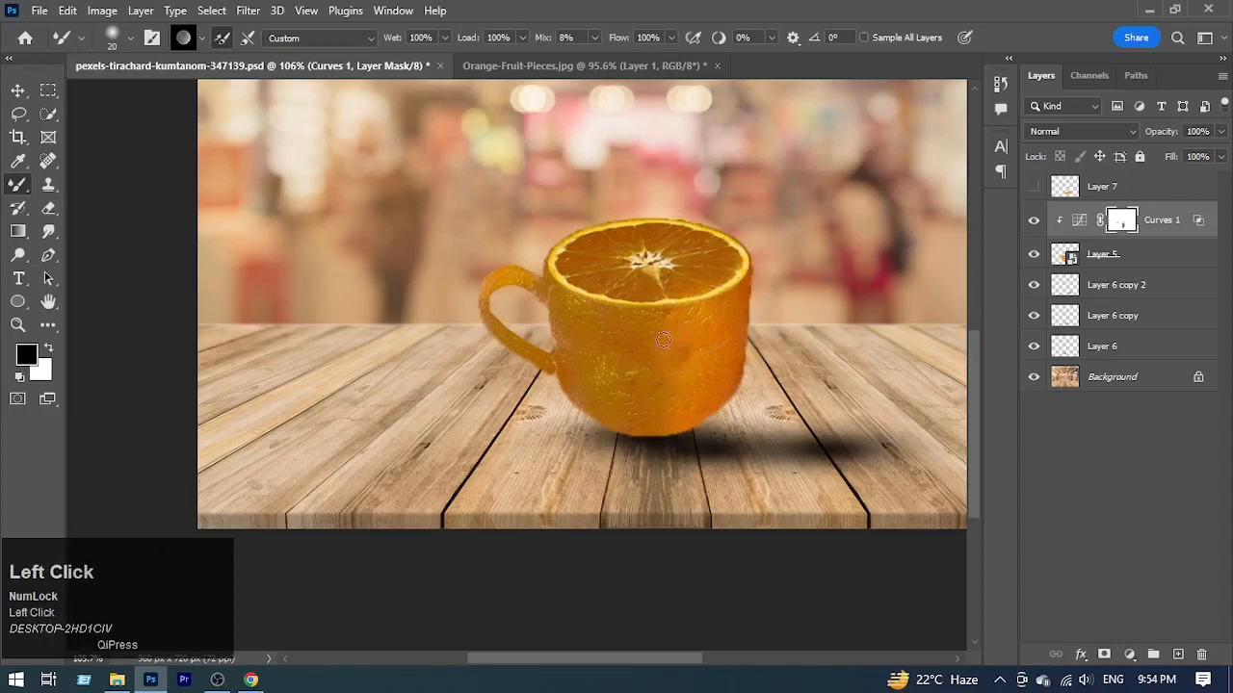
pyautogui.moveTo(664, 339); pyautogui.dragTo(665, 424)
pyautogui.hotkey('ctrl', 'z')
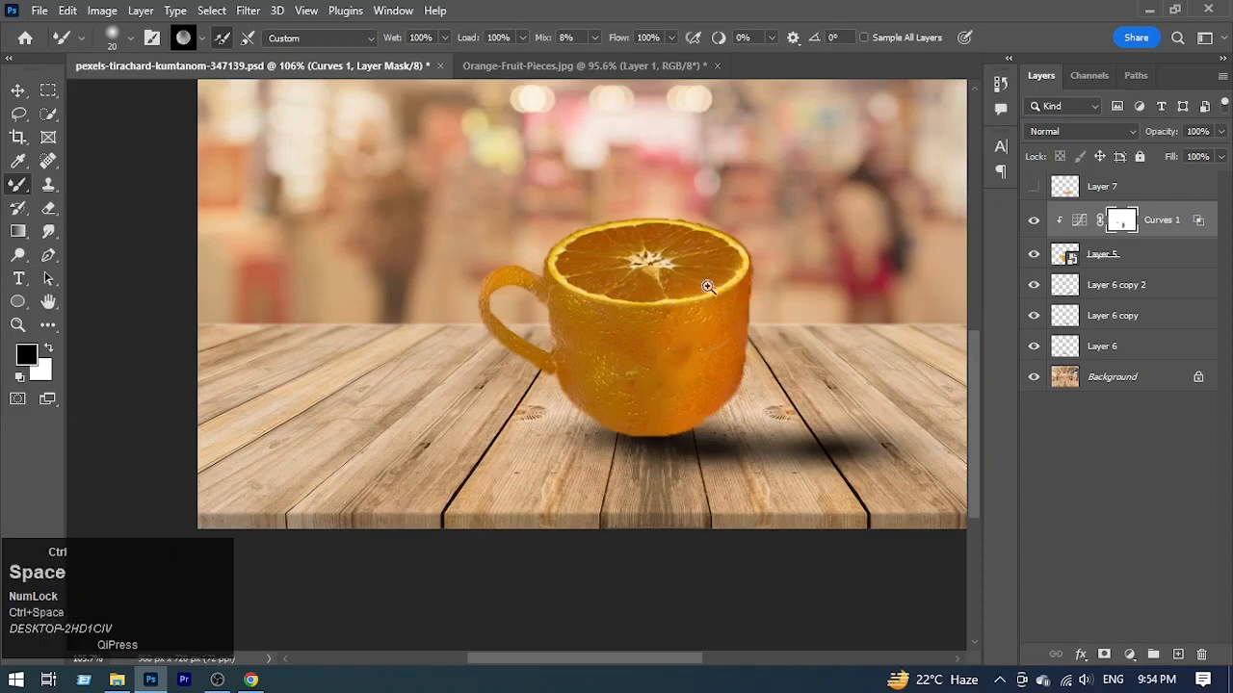
pyautogui.moveTo(719, 234); pyautogui.dragTo(679, 216)
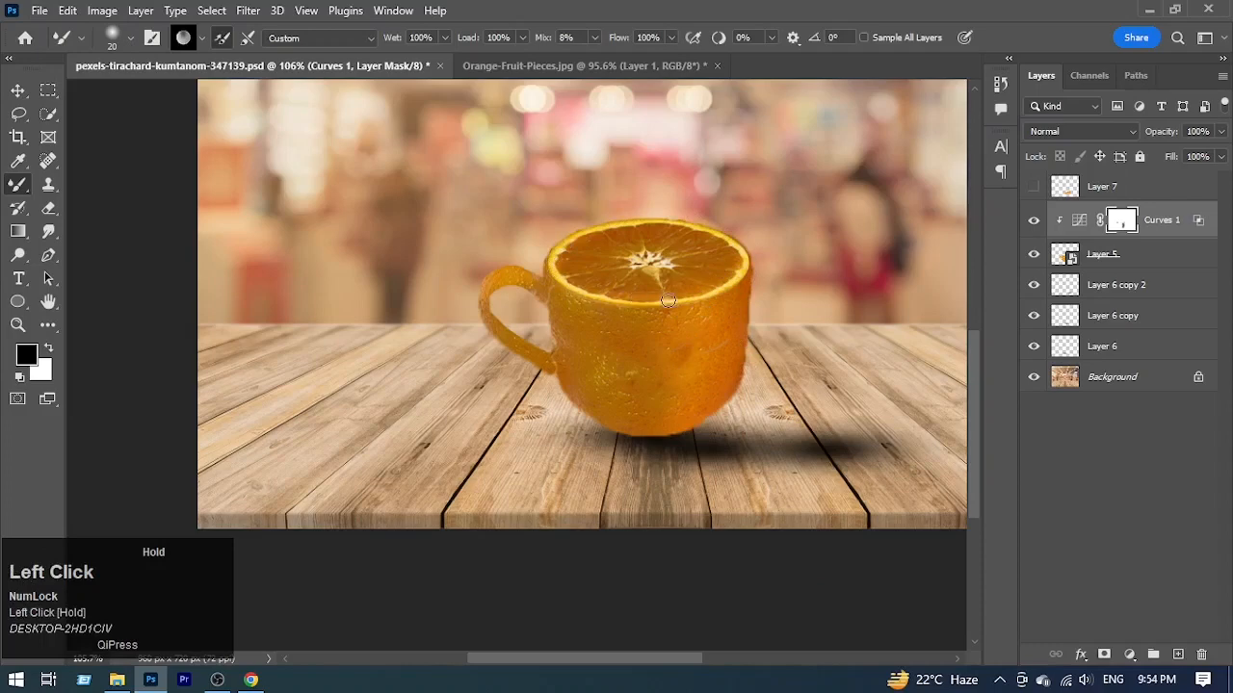
pyautogui.moveTo(754, 239)
pyautogui.mouseDown()
pyautogui.moveTo(726, 253)
pyautogui.moveTo(707, 289)
pyautogui.moveTo(724, 300)
pyautogui.mouseUp()
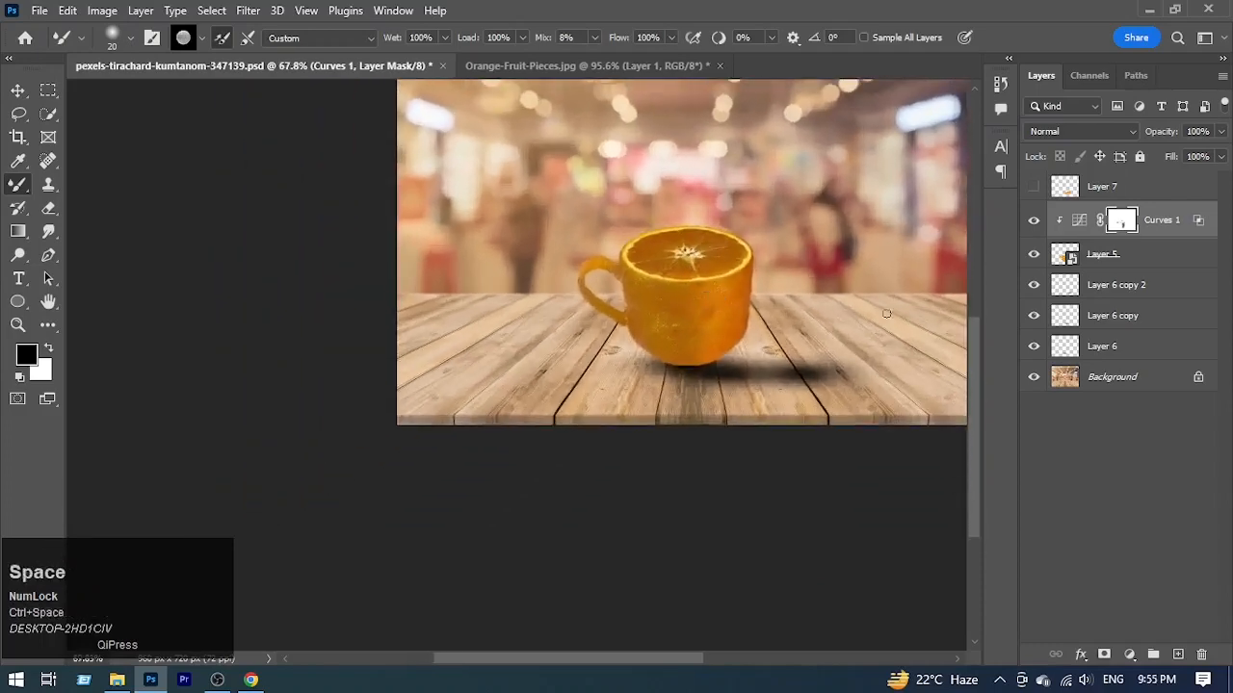
# Step: Show the orange wedges on Layer 7, duplicate the Curves 1 layer above them and clip the copy to Layer 7
pyautogui.click(1033, 186)
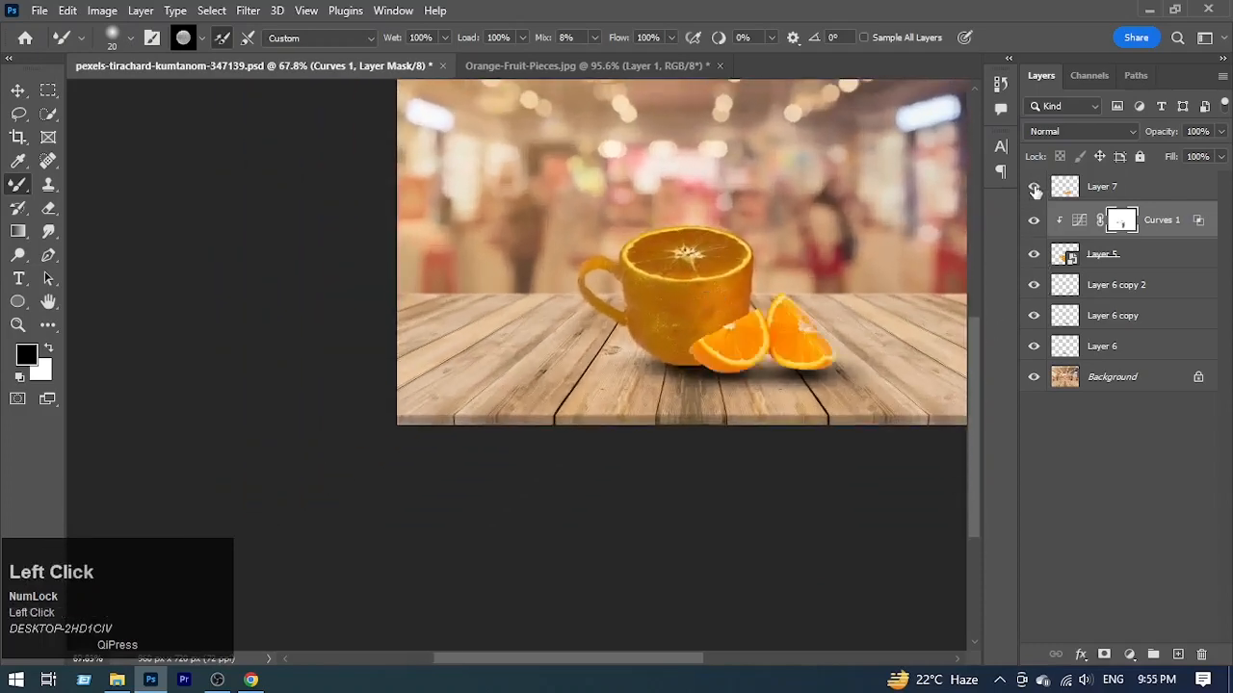
pyautogui.moveTo(1177, 233); pyautogui.dragTo(1177, 182)
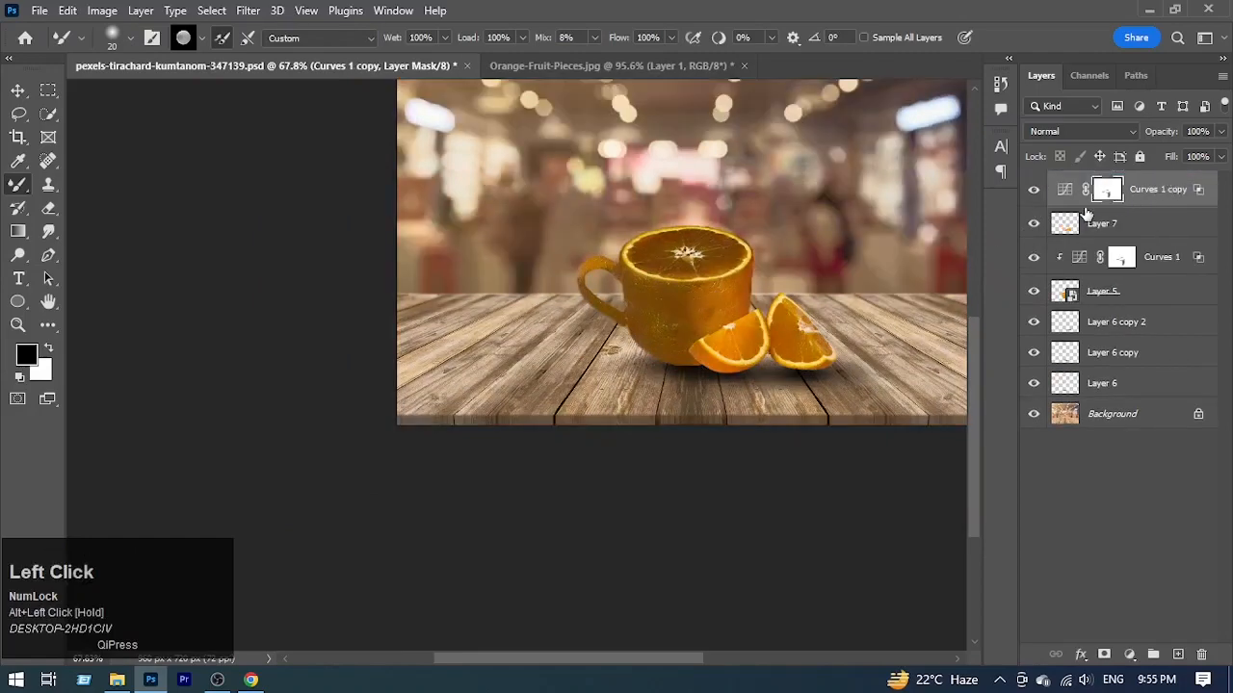
pyautogui.keyDown('alt'); pyautogui.click(1085, 207); pyautogui.keyUp('alt')
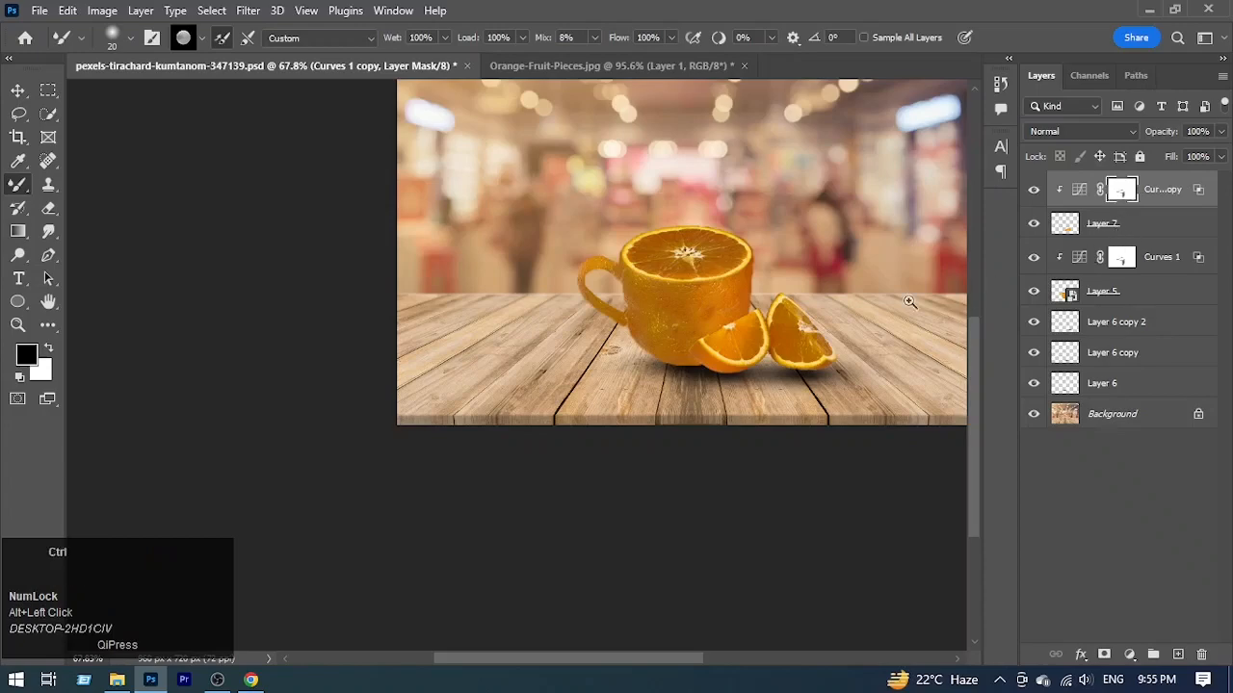
# Step: Clear the Curves copy's mask to plain white across the whole canvas, then deselect
pyautogui.keyDown('ctrl'); pyautogui.click(909, 302); pyautogui.keyUp('ctrl')
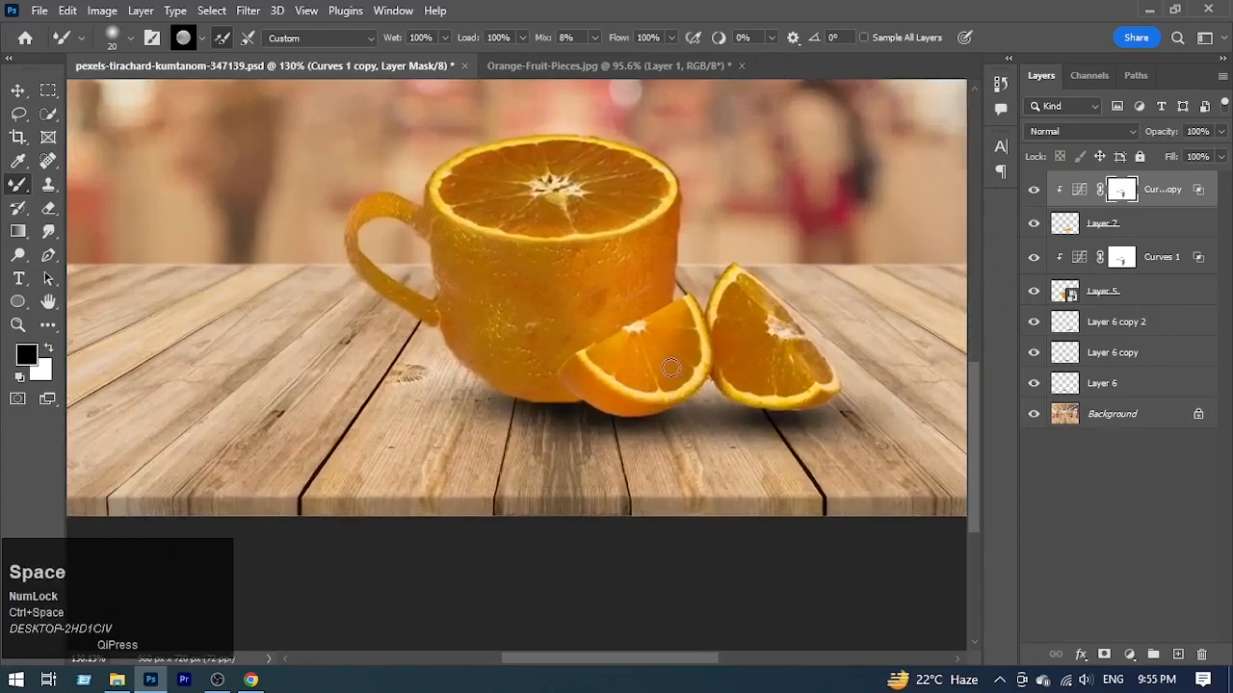
pyautogui.click(1123, 190)
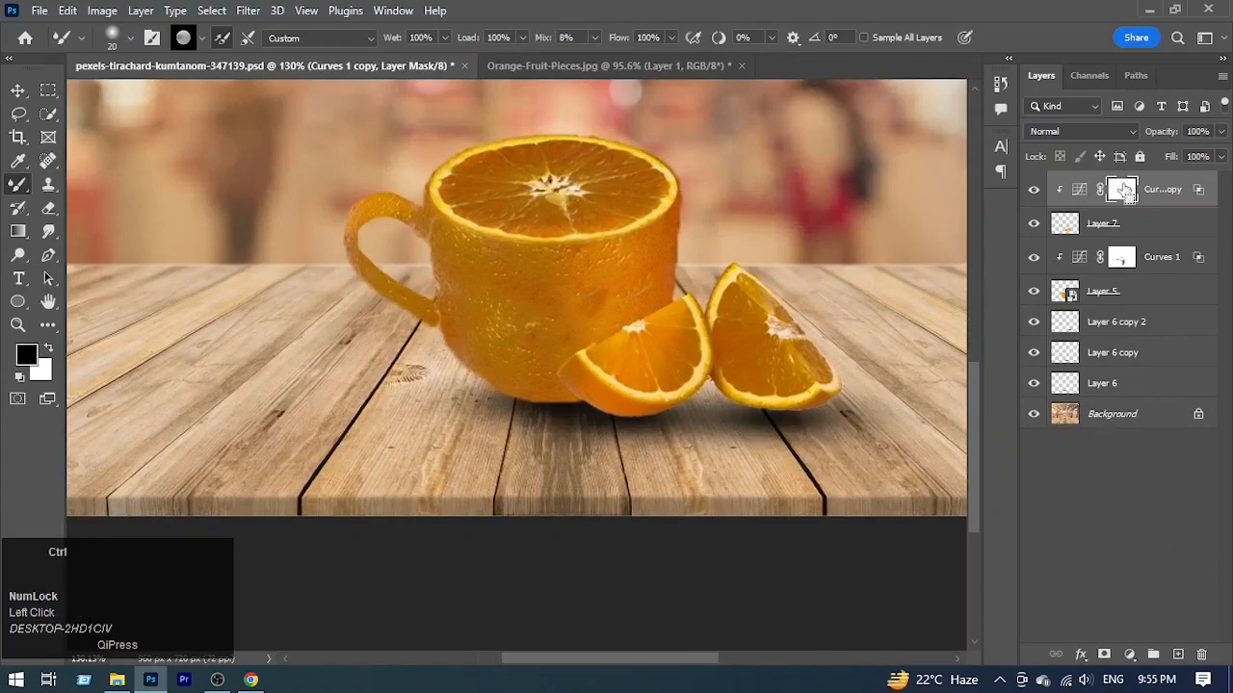
pyautogui.hotkey('ctrl', 'a')
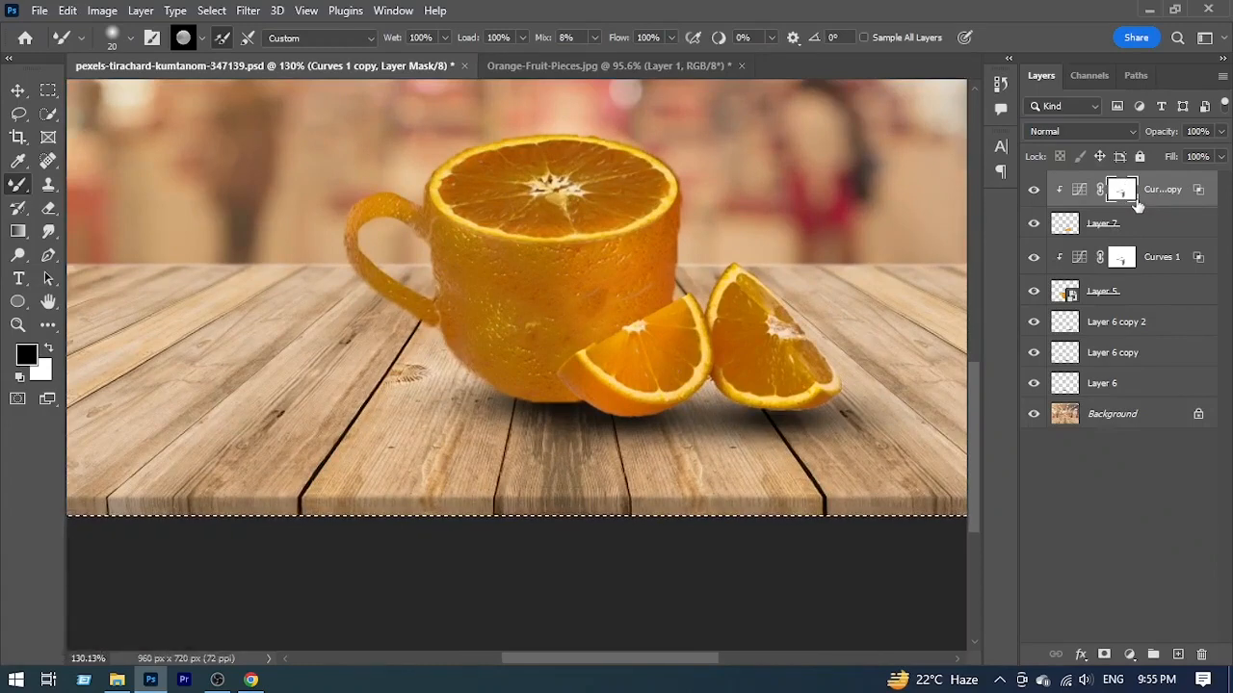
pyautogui.press('Delete')
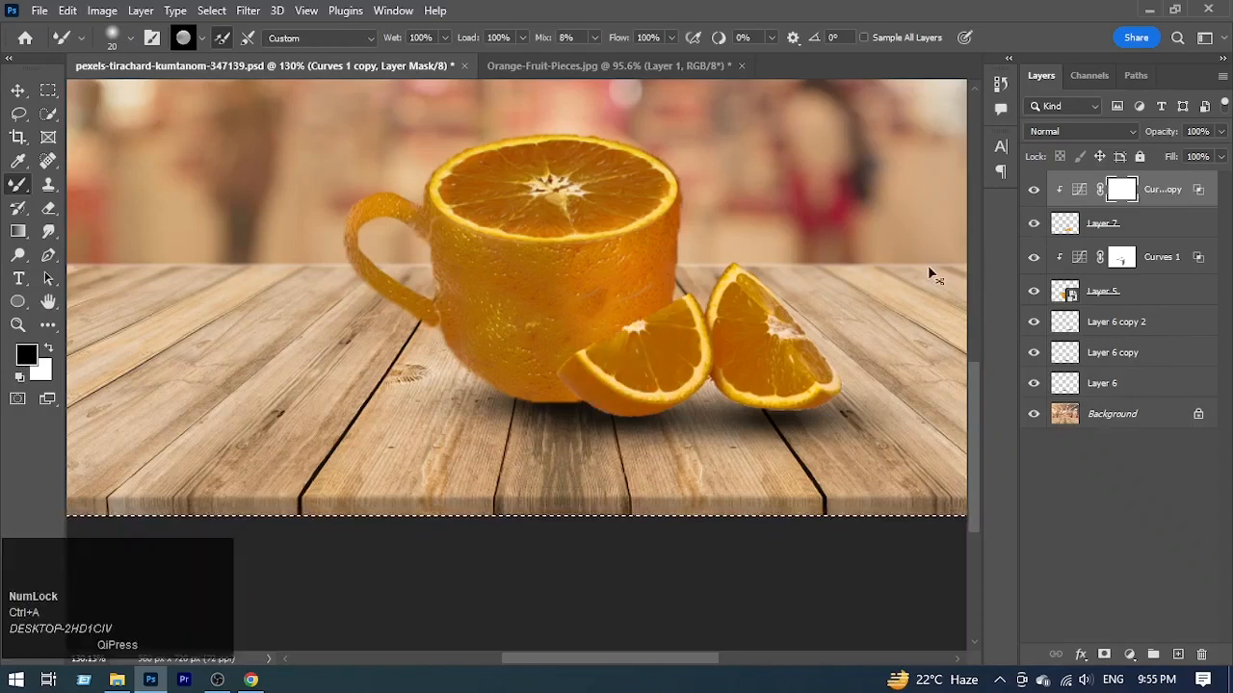
pyautogui.hotkey('ctrl', 'd')
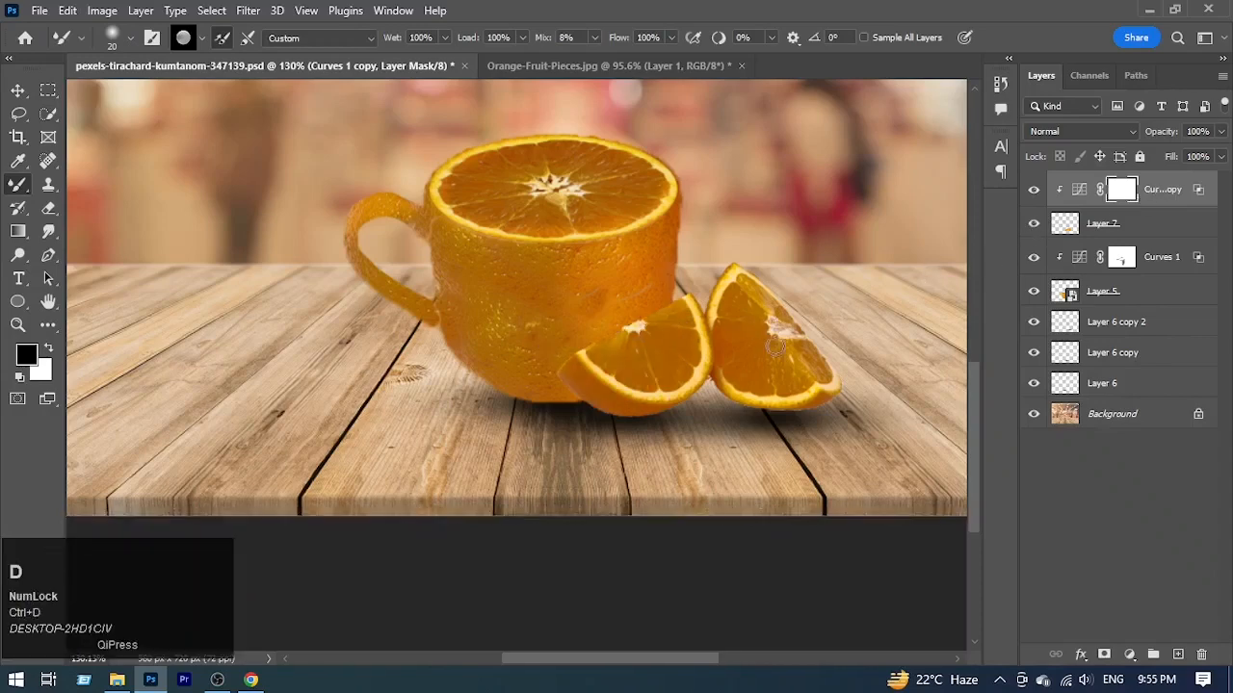
# Step: Set the Mixer Brush to 32 px and paint black on the Curves copy's mask over both orange wedges
pyautogui.keyDown('alt'); pyautogui.rightClick(747, 283); pyautogui.keyUp('alt')
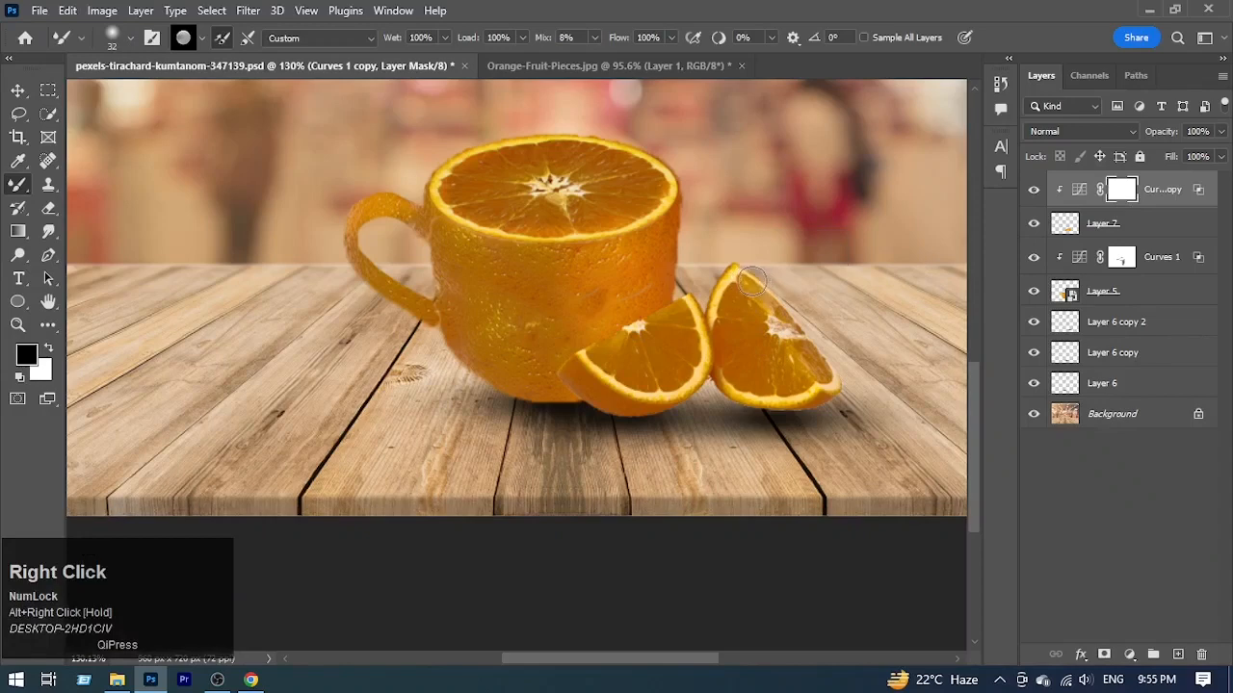
pyautogui.moveTo(754, 279)
pyautogui.mouseDown()
pyautogui.moveTo(777, 331)
pyautogui.moveTo(793, 340)
pyautogui.moveTo(795, 321)
pyautogui.moveTo(814, 397)
pyautogui.mouseUp()
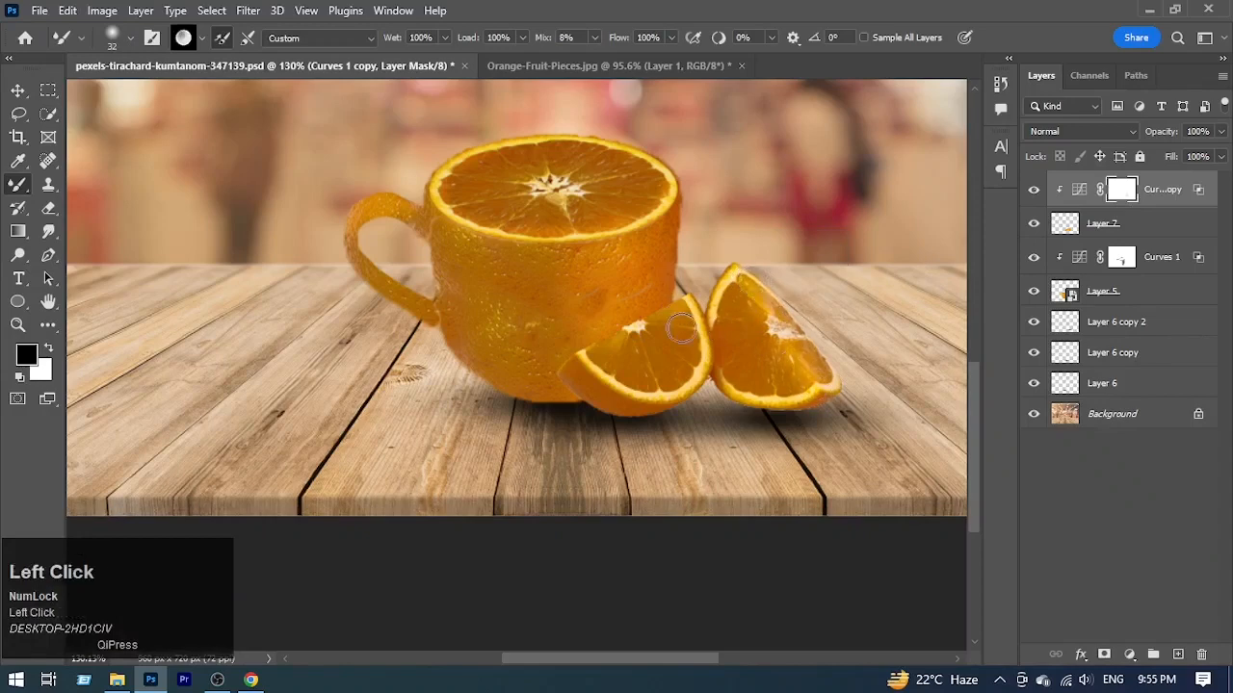
pyautogui.moveTo(689, 313)
pyautogui.mouseDown()
pyautogui.moveTo(648, 375)
pyautogui.moveTo(678, 325)
pyautogui.moveTo(610, 369)
pyautogui.moveTo(648, 336)
pyautogui.moveTo(604, 352)
pyautogui.moveTo(646, 365)
pyautogui.moveTo(639, 376)
pyautogui.moveTo(714, 373)
pyautogui.mouseUp()
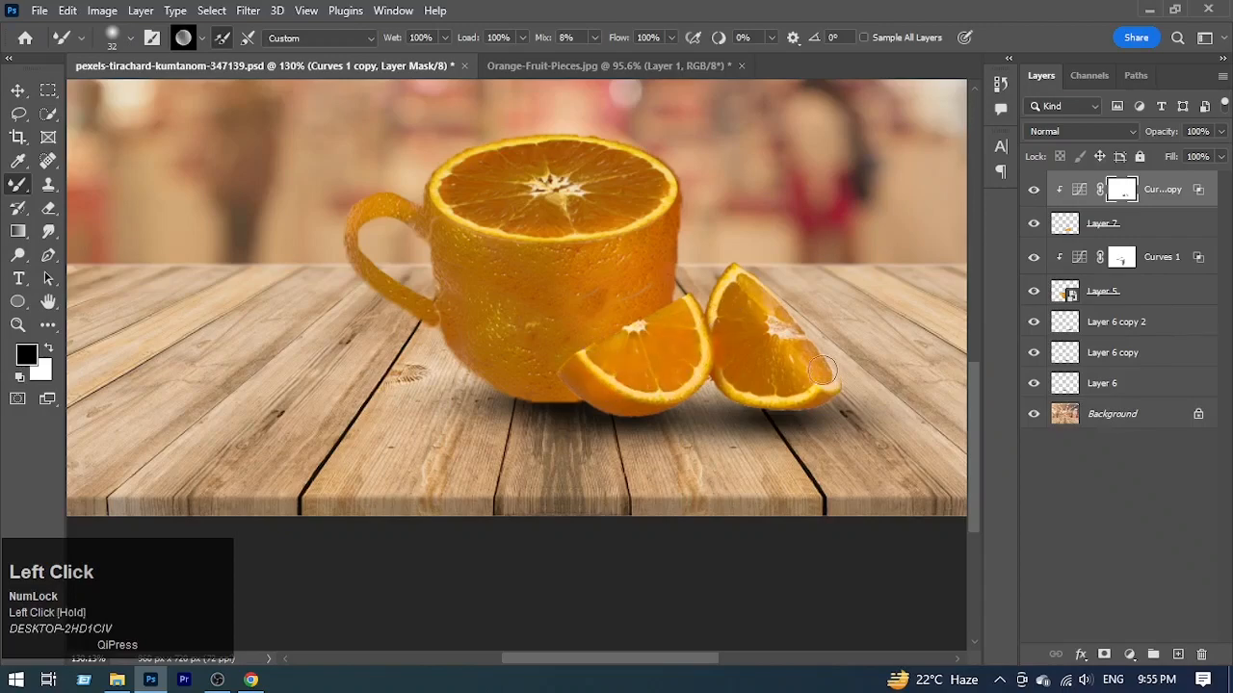
pyautogui.moveTo(728, 309); pyautogui.dragTo(631, 341)
pyautogui.moveTo(706, 287); pyautogui.dragTo(724, 334)
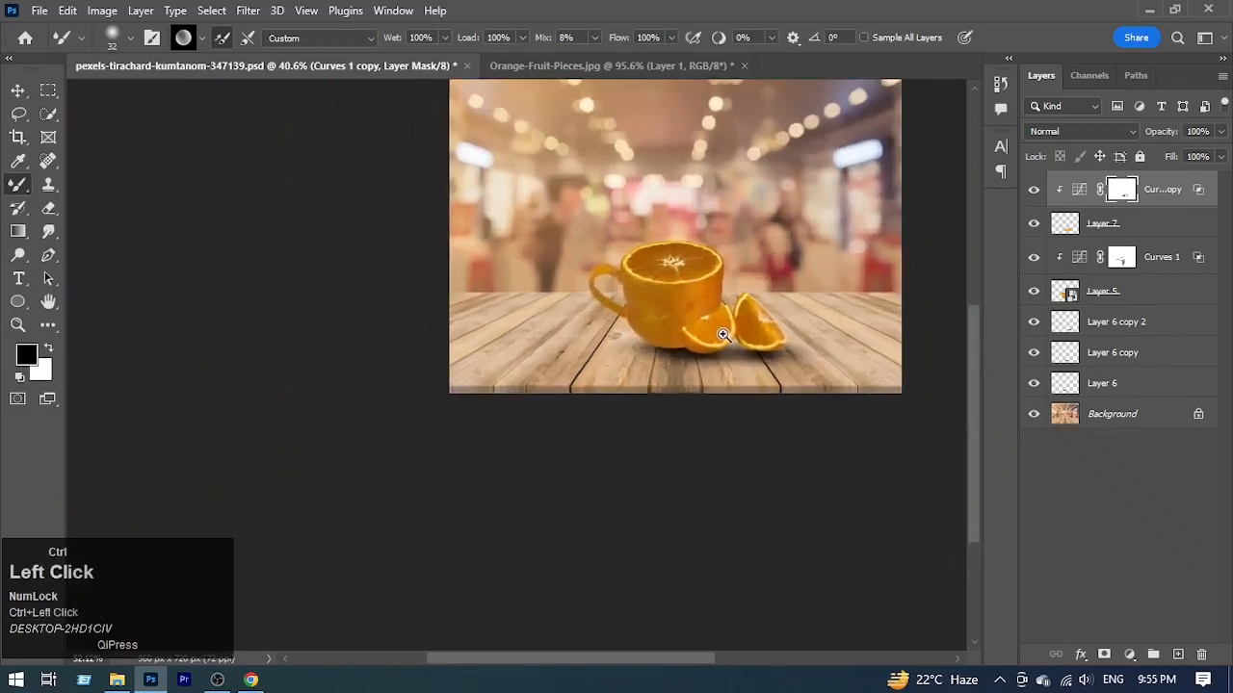
# Step: Switch to the Brush Tool with a Soft Round tip at 115 px and lower its flow to 33%
pyautogui.keyDown('alt'); pyautogui.rightClick(672, 276); pyautogui.keyUp('alt')
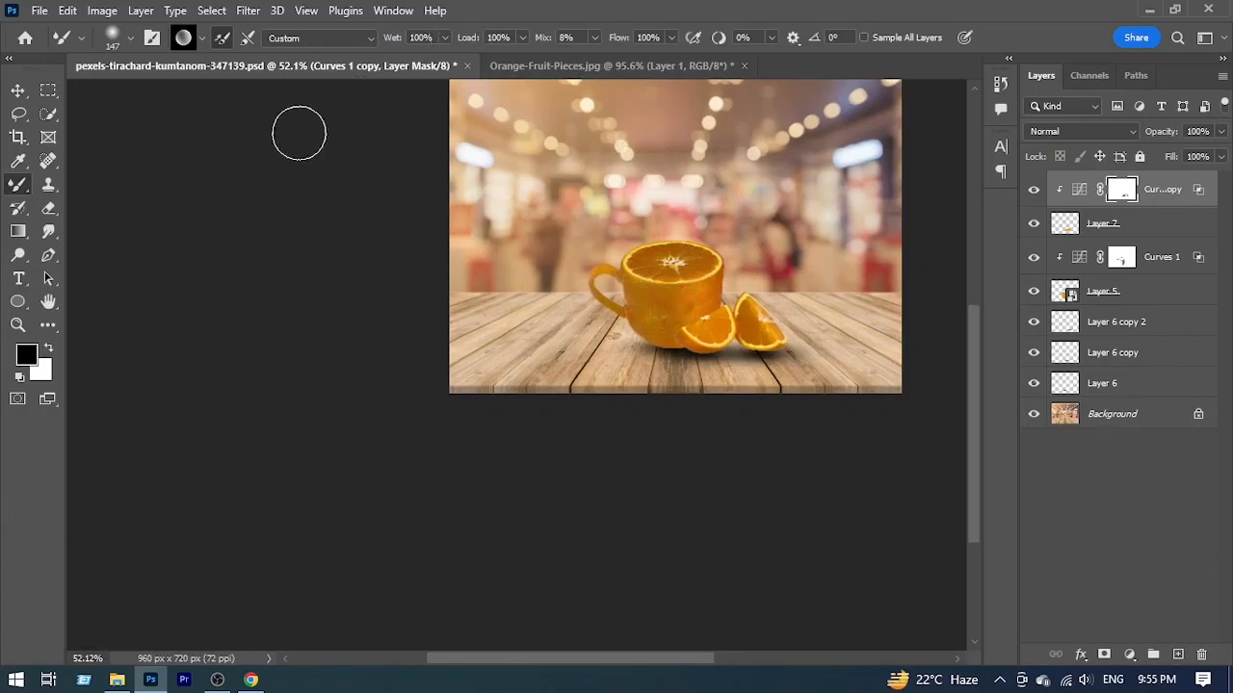
pyautogui.click(21, 187)
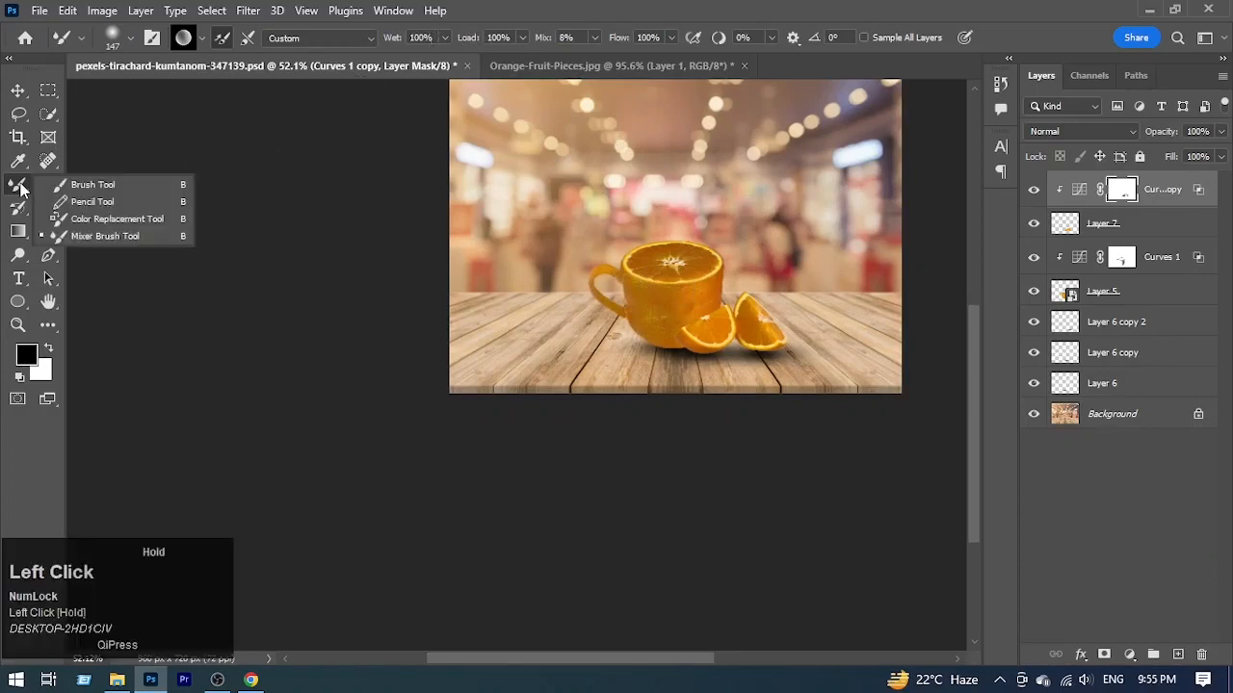
pyautogui.click(87, 185)
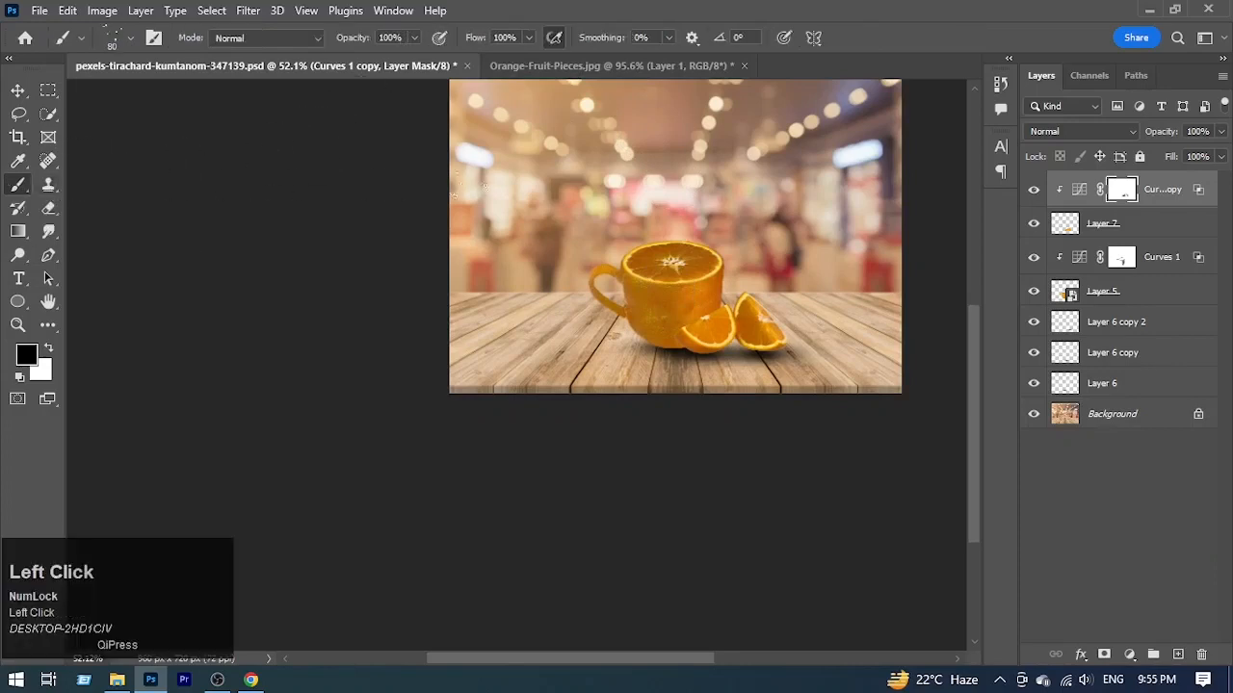
pyautogui.rightClick(486, 189)
pyautogui.scroll(15, 573, 416)
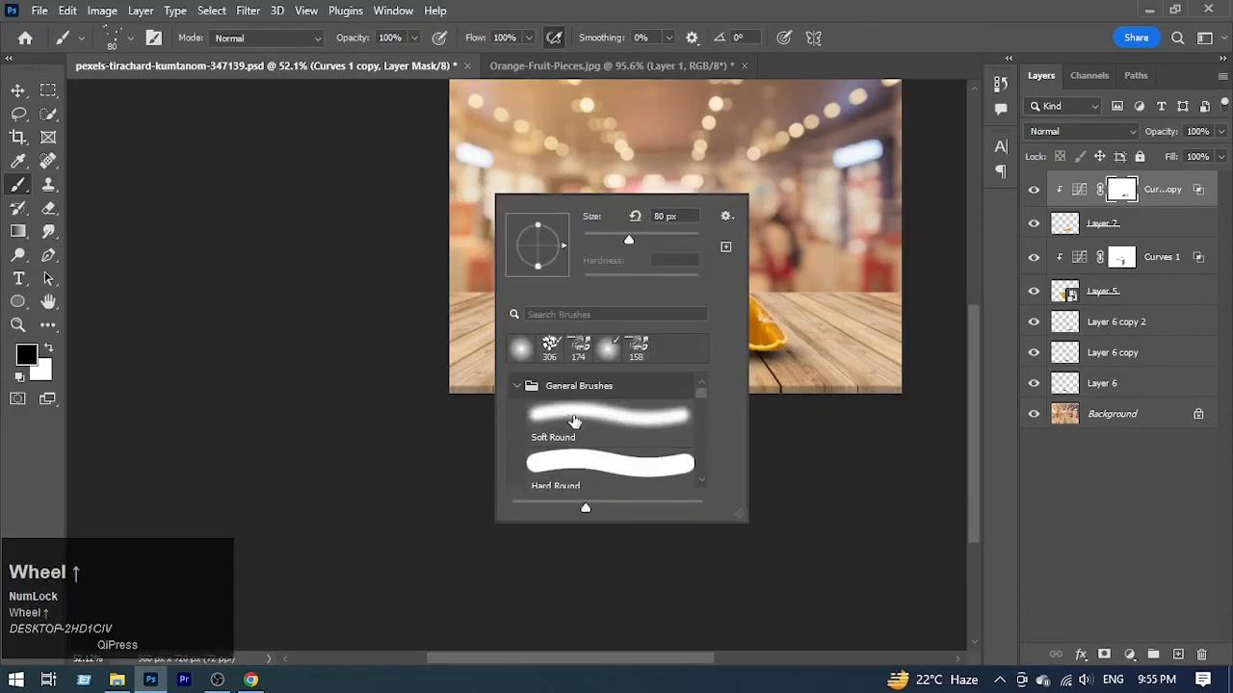
pyautogui.click(573, 418)
pyautogui.click(913, 152)
pyautogui.hotkey('ctrl', 'space')
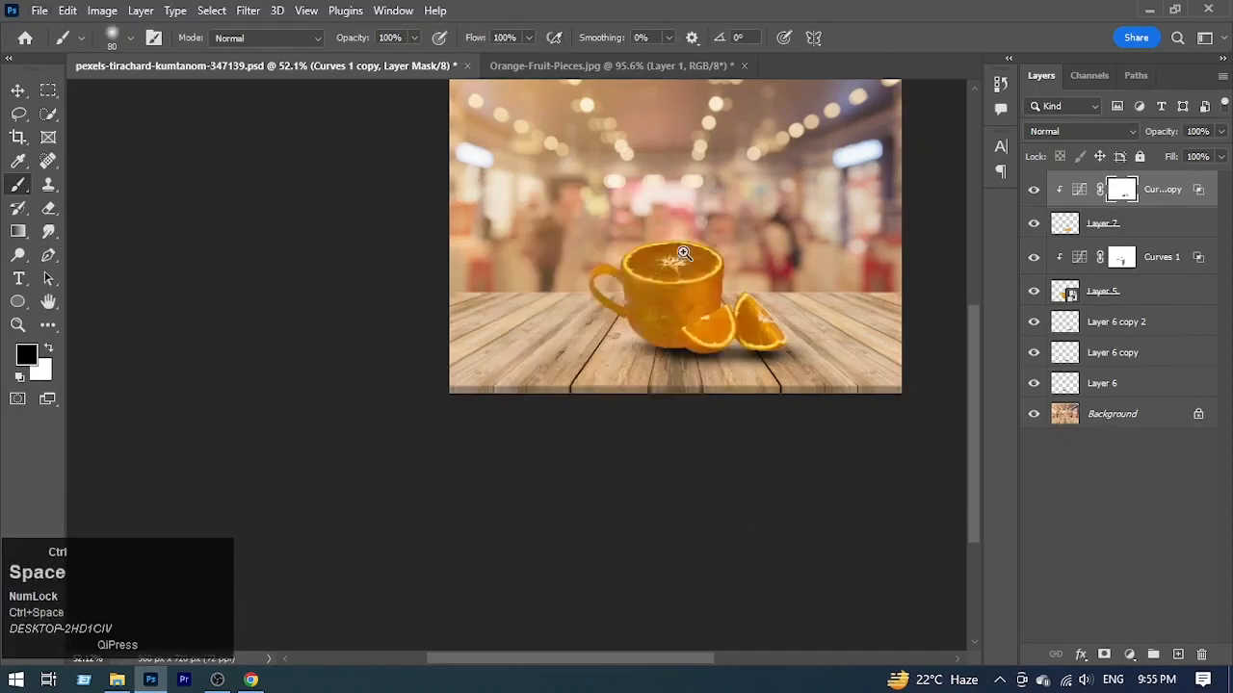
pyautogui.moveTo(683, 256); pyautogui.dragTo(737, 353)
pyautogui.keyDown('alt'); pyautogui.rightClick(696, 318); pyautogui.keyUp('alt')
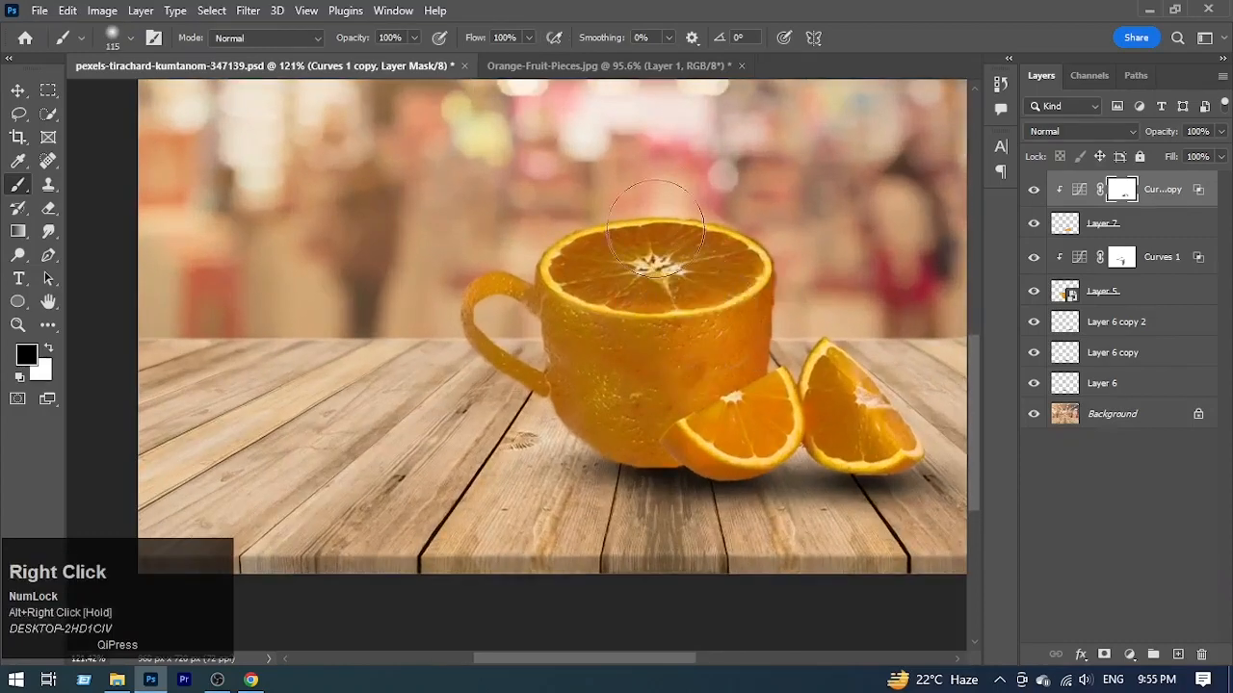
pyautogui.moveTo(477, 37); pyautogui.dragTo(450, 63)
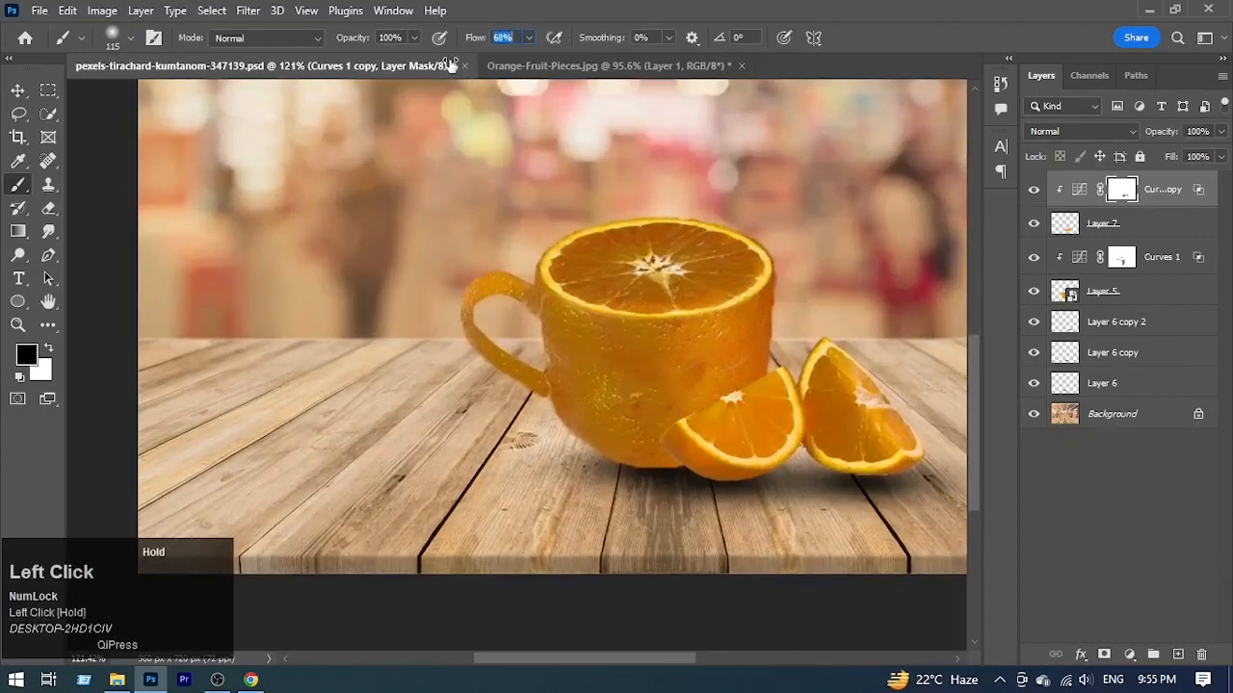
# Step: Brighten the wedges and the cup's right side by brushing black on the Curves copy's mask and the Curves 1 mask
pyautogui.moveTo(715, 384)
pyautogui.mouseDown()
pyautogui.moveTo(693, 448)
pyautogui.moveTo(712, 281)
pyautogui.moveTo(684, 401)
pyautogui.moveTo(665, 289)
pyautogui.moveTo(694, 367)
pyautogui.mouseUp()
pyautogui.click(1121, 260)
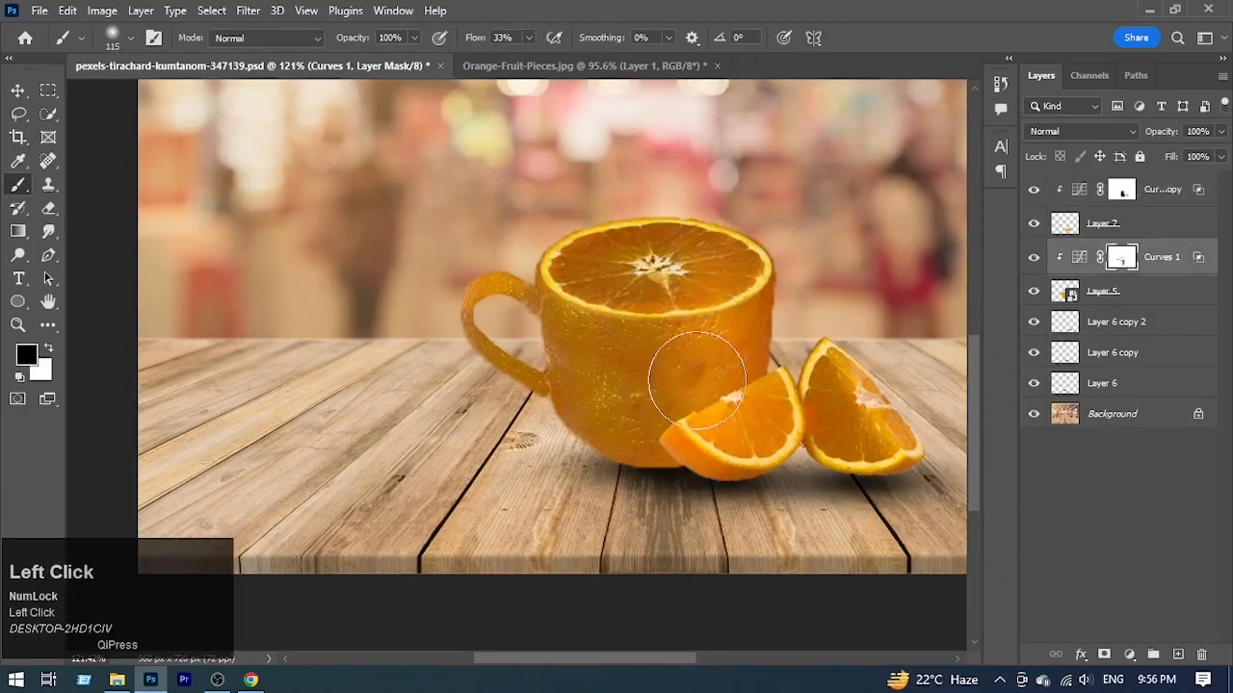
pyautogui.moveTo(732, 287)
pyautogui.mouseDown()
pyautogui.moveTo(700, 266)
pyautogui.moveTo(689, 388)
pyautogui.moveTo(665, 378)
pyautogui.moveTo(592, 403)
pyautogui.moveTo(567, 357)
pyautogui.moveTo(535, 347)
pyautogui.moveTo(631, 272)
pyautogui.moveTo(601, 304)
pyautogui.moveTo(623, 309)
pyautogui.moveTo(619, 394)
pyautogui.mouseUp()
pyautogui.moveTo(760, 270)
pyautogui.mouseDown()
pyautogui.moveTo(701, 306)
pyautogui.moveTo(826, 302)
pyautogui.moveTo(822, 330)
pyautogui.mouseUp()
pyautogui.click(1120, 198)
pyautogui.moveTo(901, 359); pyautogui.dragTo(790, 364)
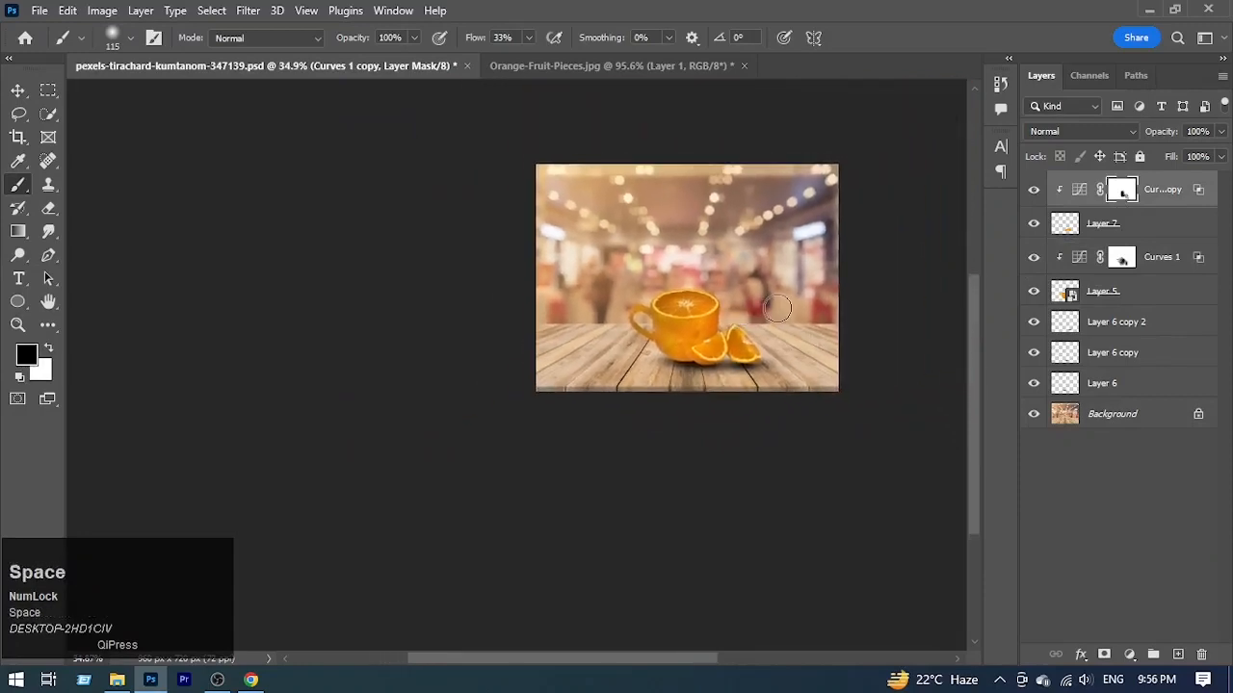
# Step: Add a Curves adjustment directly above the Background and lower its highlight end of the RGB curve to darken the scene
pyautogui.hotkey('ctrl', '0')
pyautogui.click(1112, 414)
pyautogui.click(1128, 654)
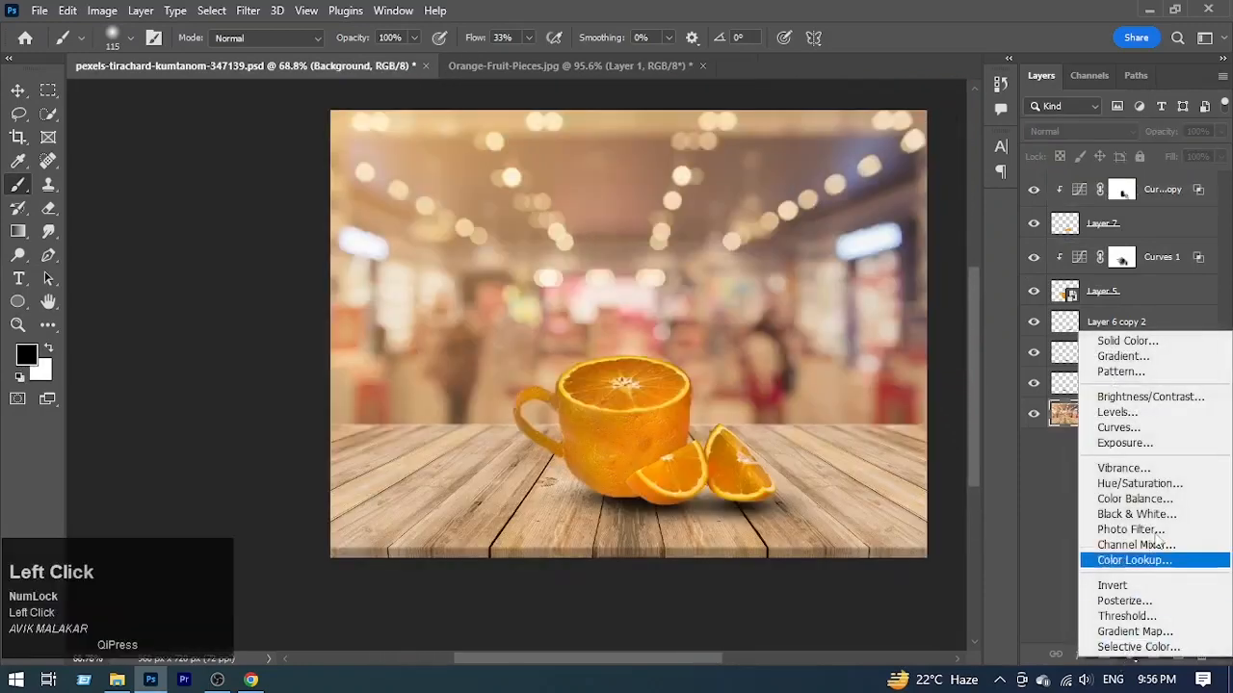
pyautogui.click(1168, 428)
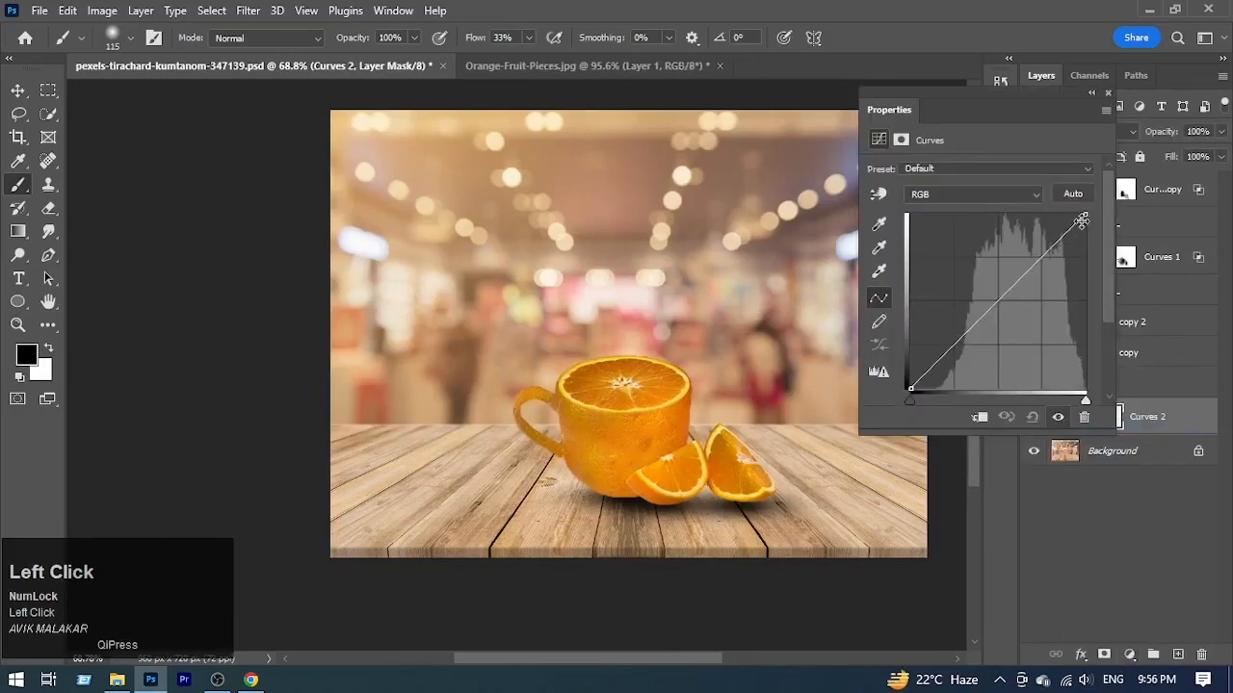
pyautogui.moveTo(1083, 214); pyautogui.dragTo(1112, 273)
pyautogui.click(1107, 94)
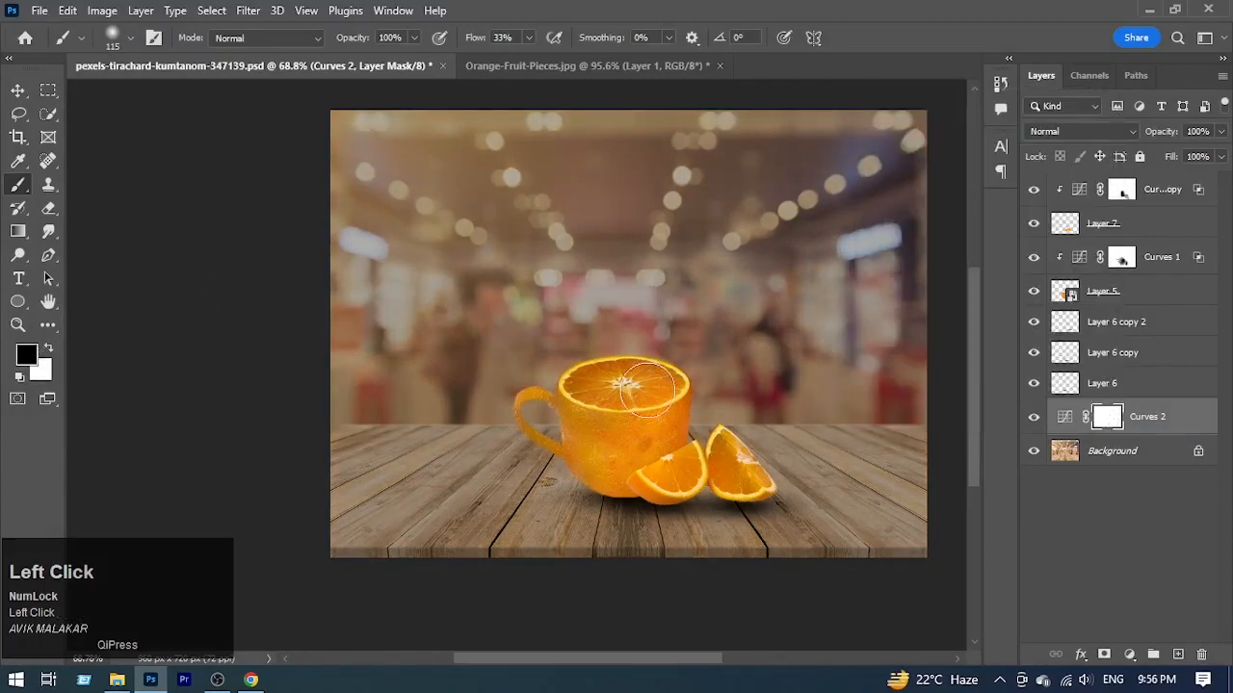
# Step: Enlarge the brush to 196 px and paint black on the Curves 2 mask to relight the table around the cup and wedges
pyautogui.keyDown('alt'); pyautogui.rightClick(821, 421); pyautogui.keyUp('alt')
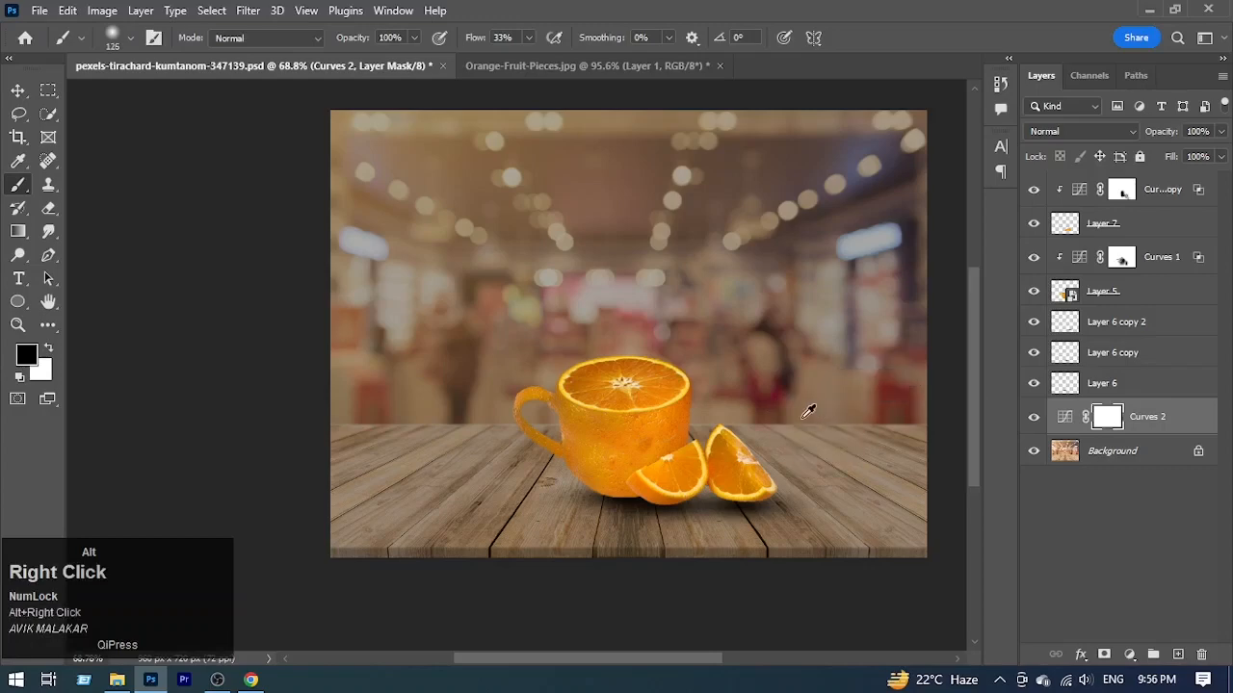
pyautogui.keyDown('alt'); pyautogui.rightClick(844, 421); pyautogui.keyUp('alt')
pyautogui.moveTo(612, 368)
pyautogui.mouseDown()
pyautogui.moveTo(588, 498)
pyautogui.moveTo(735, 486)
pyautogui.moveTo(724, 414)
pyautogui.moveTo(800, 487)
pyautogui.moveTo(599, 497)
pyautogui.moveTo(678, 506)
pyautogui.moveTo(711, 435)
pyautogui.moveTo(526, 453)
pyautogui.moveTo(591, 536)
pyautogui.moveTo(756, 487)
pyautogui.moveTo(790, 533)
pyautogui.moveTo(676, 493)
pyautogui.moveTo(556, 504)
pyautogui.moveTo(556, 393)
pyautogui.moveTo(511, 537)
pyautogui.moveTo(509, 474)
pyautogui.moveTo(573, 556)
pyautogui.moveTo(858, 475)
pyautogui.mouseUp()
pyautogui.press('c')
pyautogui.moveTo(559, 368); pyautogui.dragTo(525, 366)
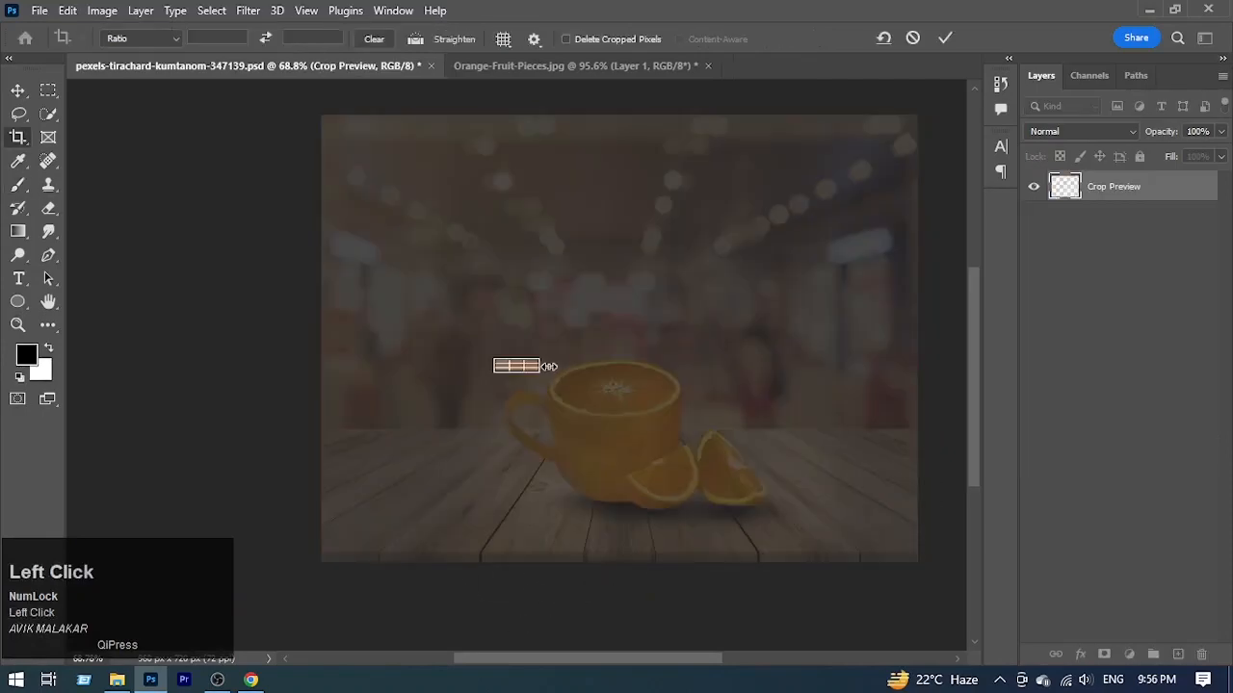
pyautogui.hotkey('ctrl', 'z')
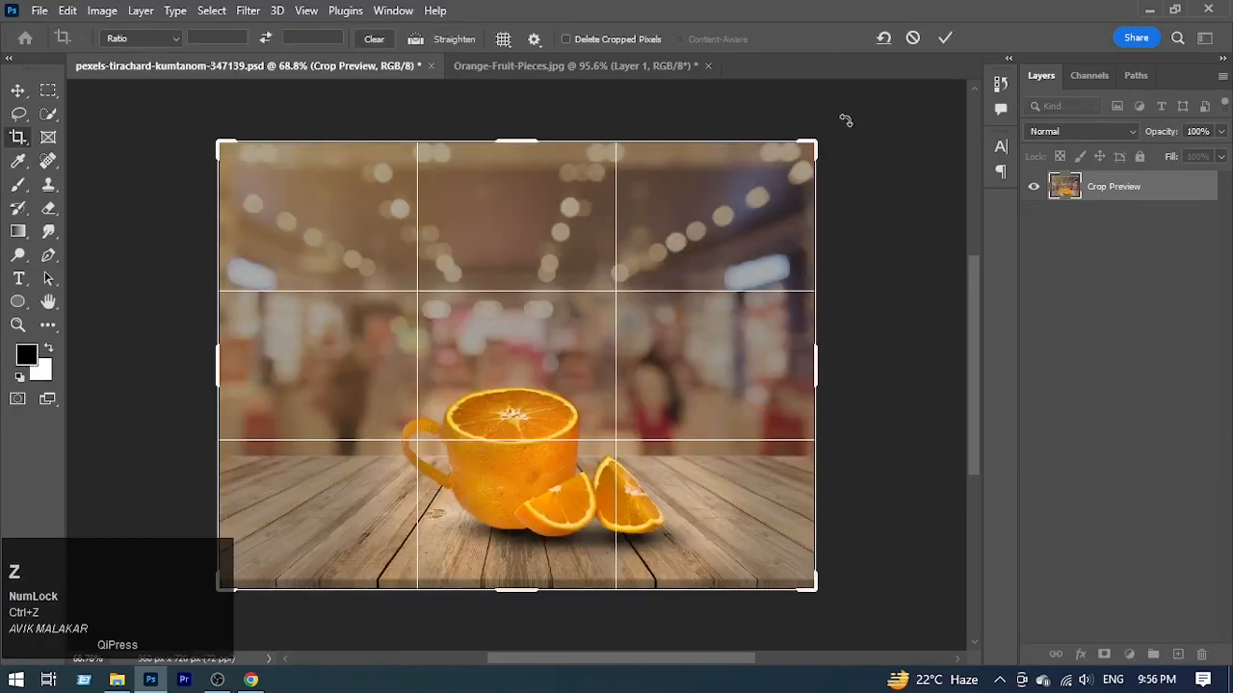
pyautogui.click(913, 38)
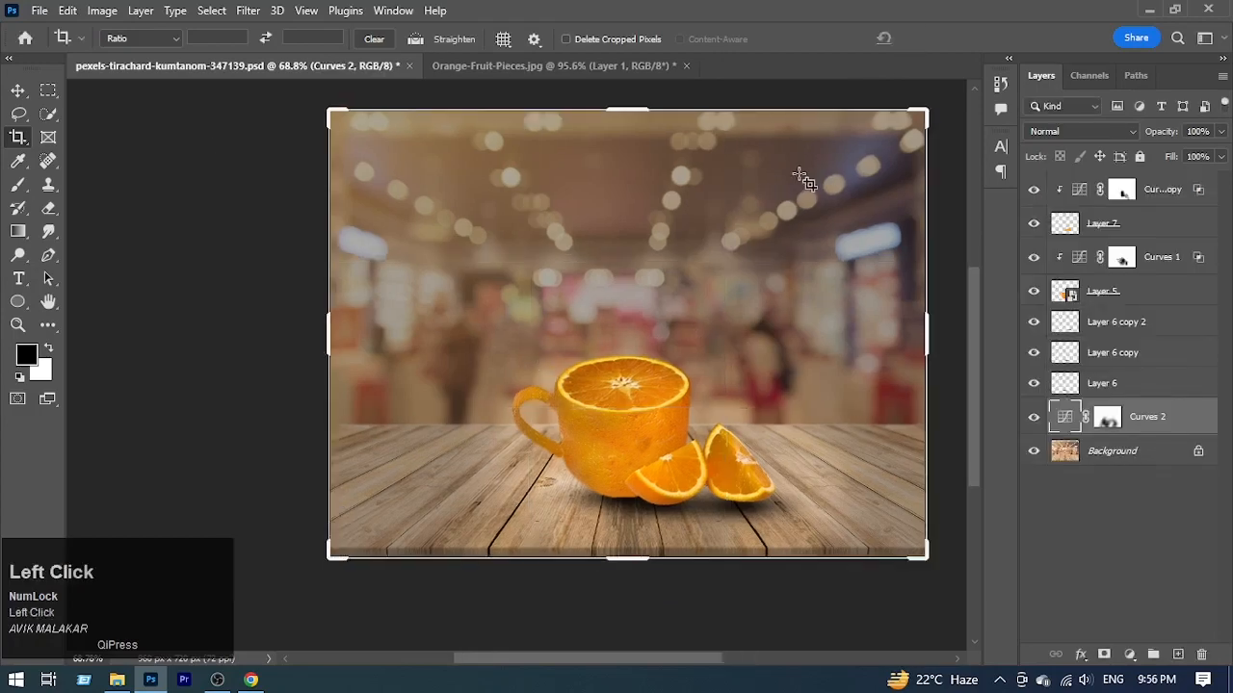
# Step: Refine the Curves 2 mask with the Brush Tool, painting white behind the cup's rim and black over the table in front of the wedges
pyautogui.press('b')
pyautogui.click(1107, 420)
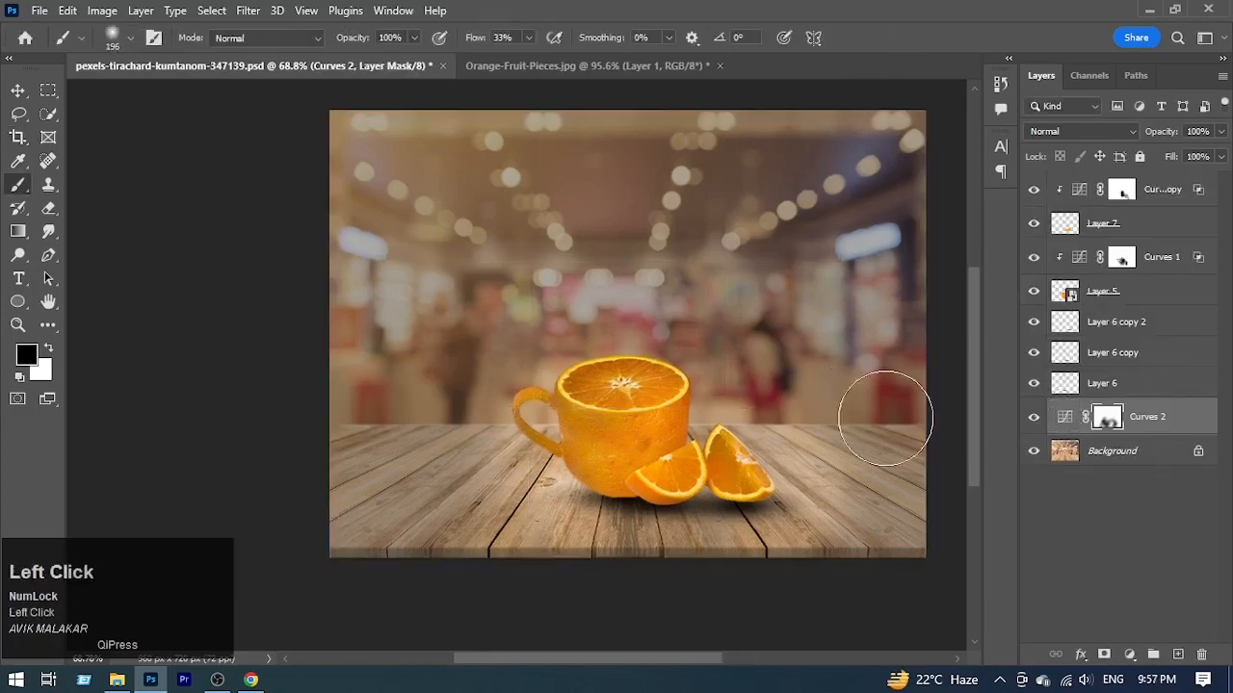
pyautogui.press('x')
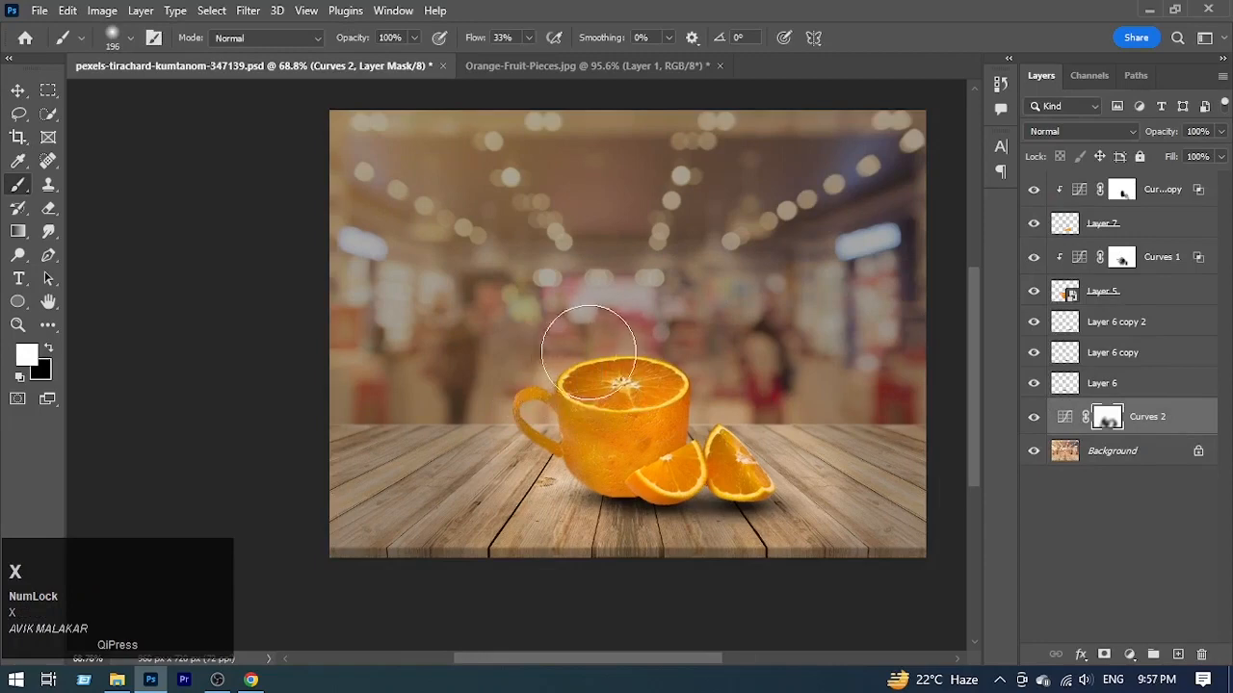
pyautogui.moveTo(588, 353)
pyautogui.mouseDown()
pyautogui.moveTo(537, 375)
pyautogui.moveTo(511, 409)
pyautogui.moveTo(611, 371)
pyautogui.mouseUp()
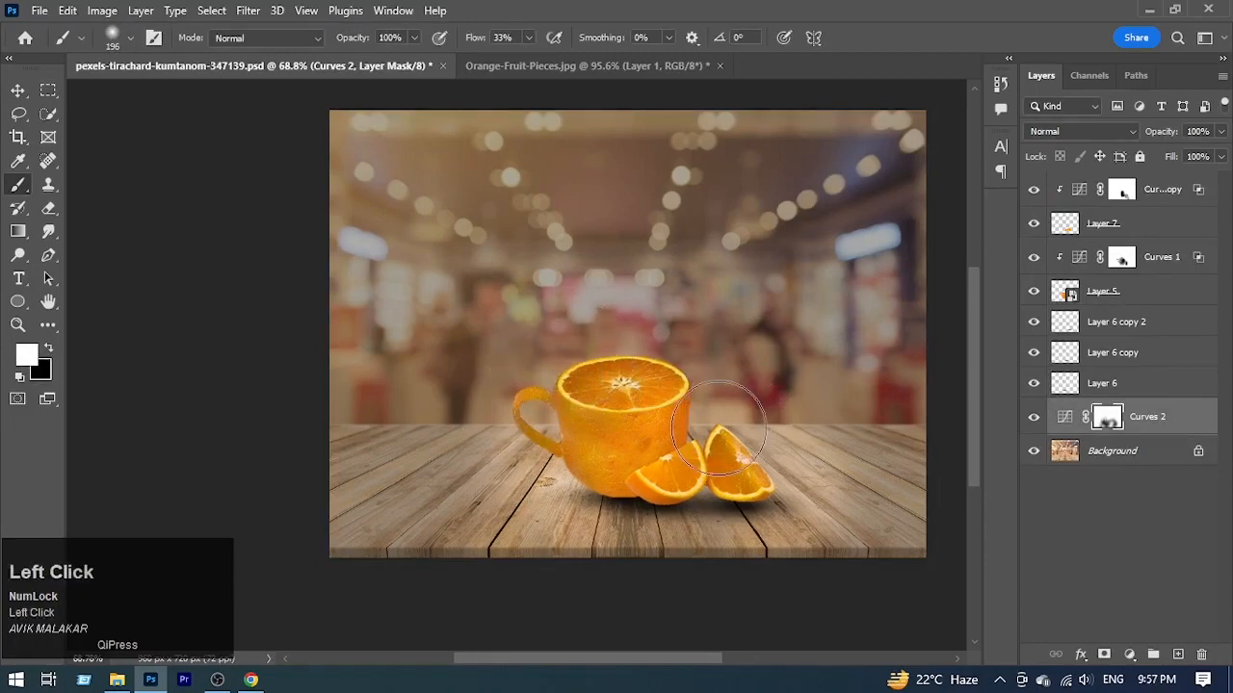
pyautogui.press('x')
pyautogui.click(649, 510)
pyautogui.moveTo(650, 511)
pyautogui.mouseDown()
pyautogui.moveTo(740, 507)
pyautogui.moveTo(807, 467)
pyautogui.moveTo(677, 530)
pyautogui.mouseUp()
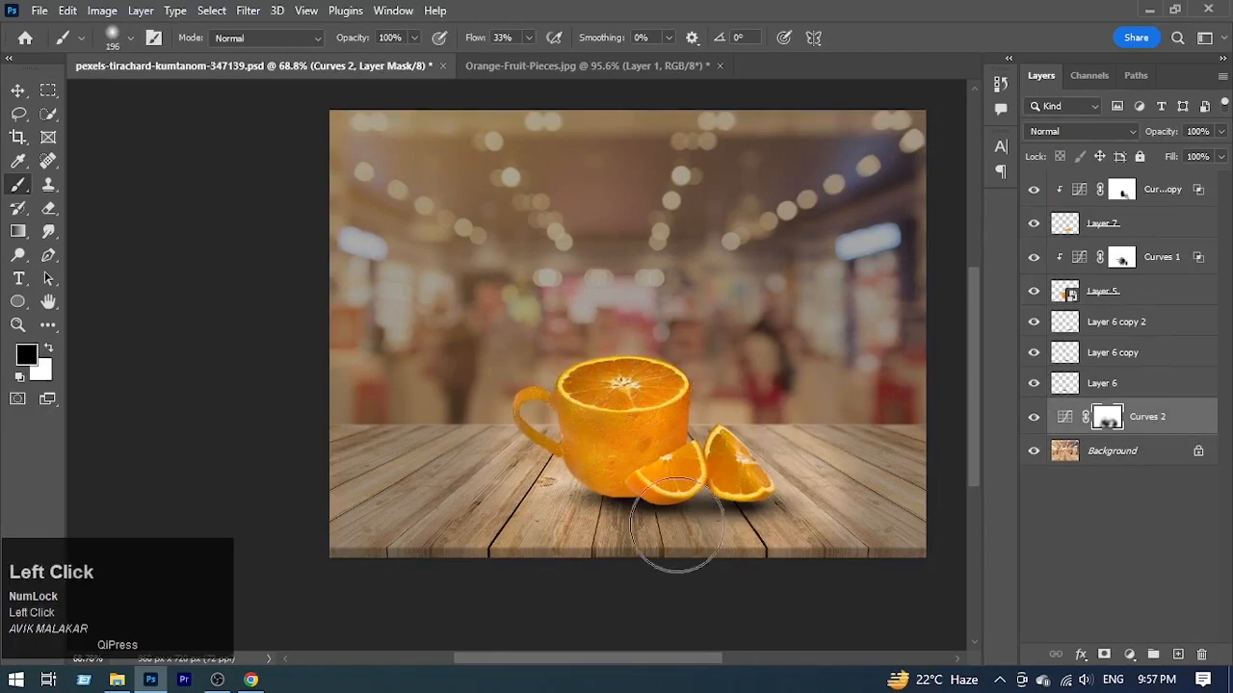
# Step: Compare the composite with the original photo by showing only the Background, and restore the visibility of all layers
pyautogui.hotkey('ctrl', 'space')
pyautogui.moveTo(778, 462); pyautogui.dragTo(722, 485)
pyautogui.keyDown('alt'); pyautogui.click(1033, 450); pyautogui.keyUp('alt')
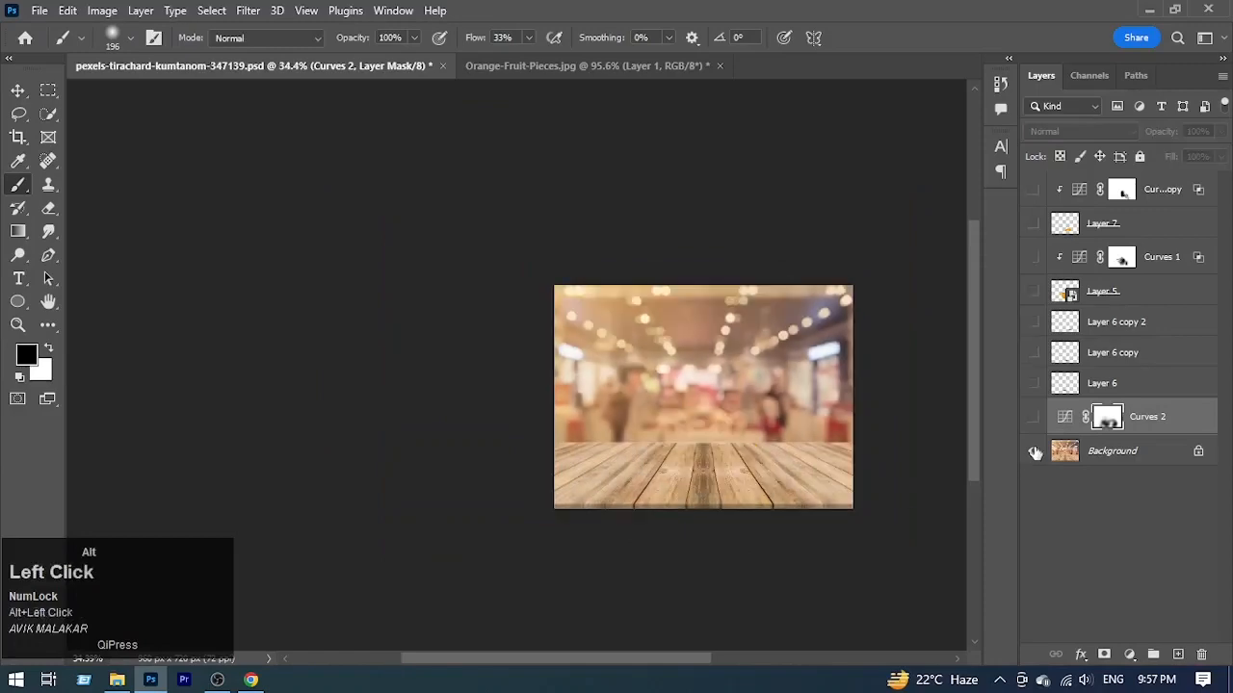
pyautogui.keyDown('alt'); pyautogui.click(1034, 452); pyautogui.keyUp('alt')
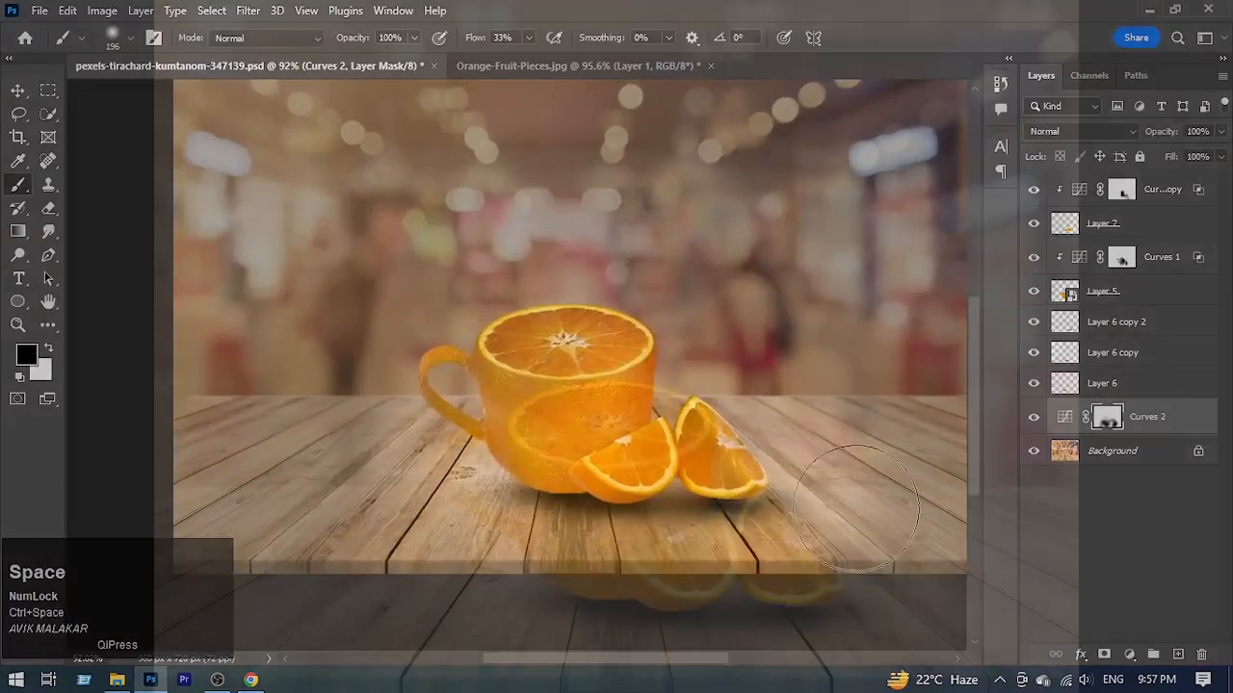